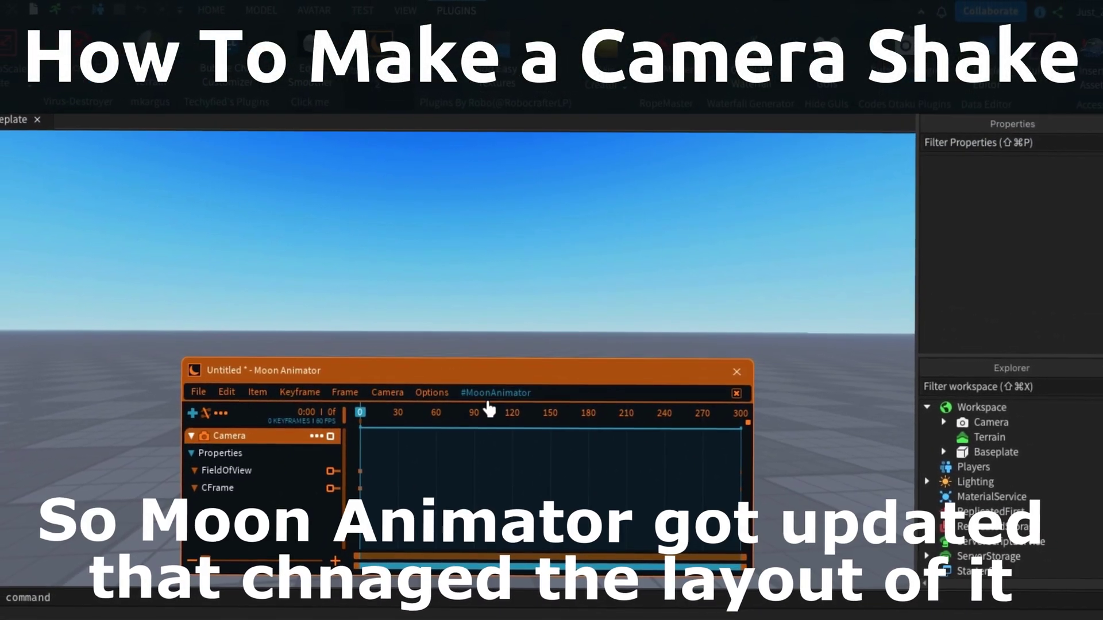
- Add a Camera item to the Moon Animator animation
right_drag(489, 409, 546, 316)
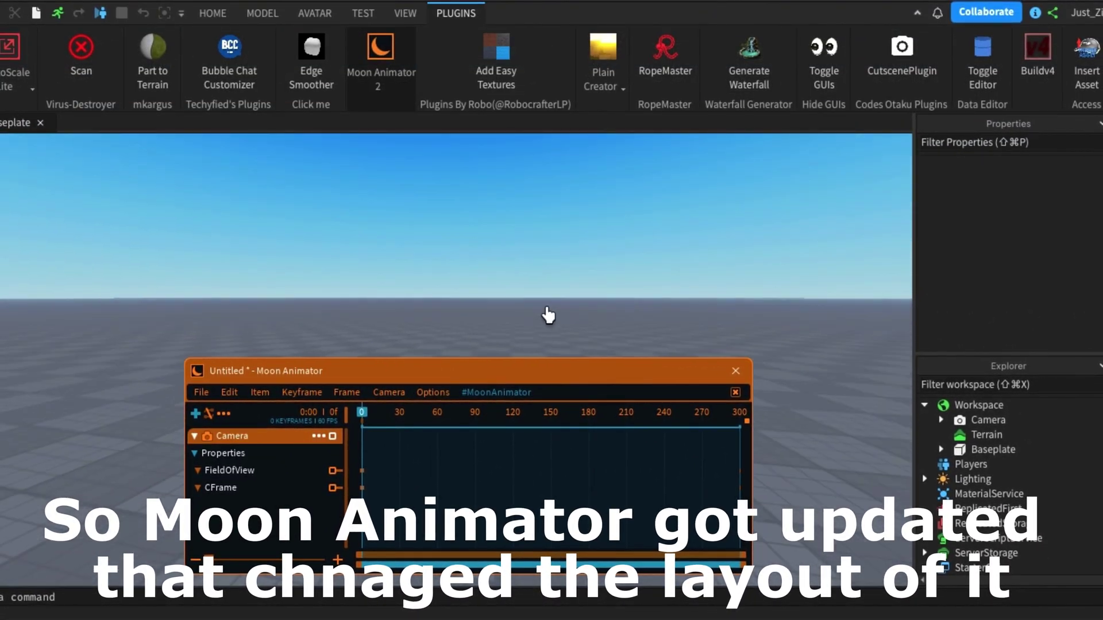
right_drag(546, 313, 549, 315)
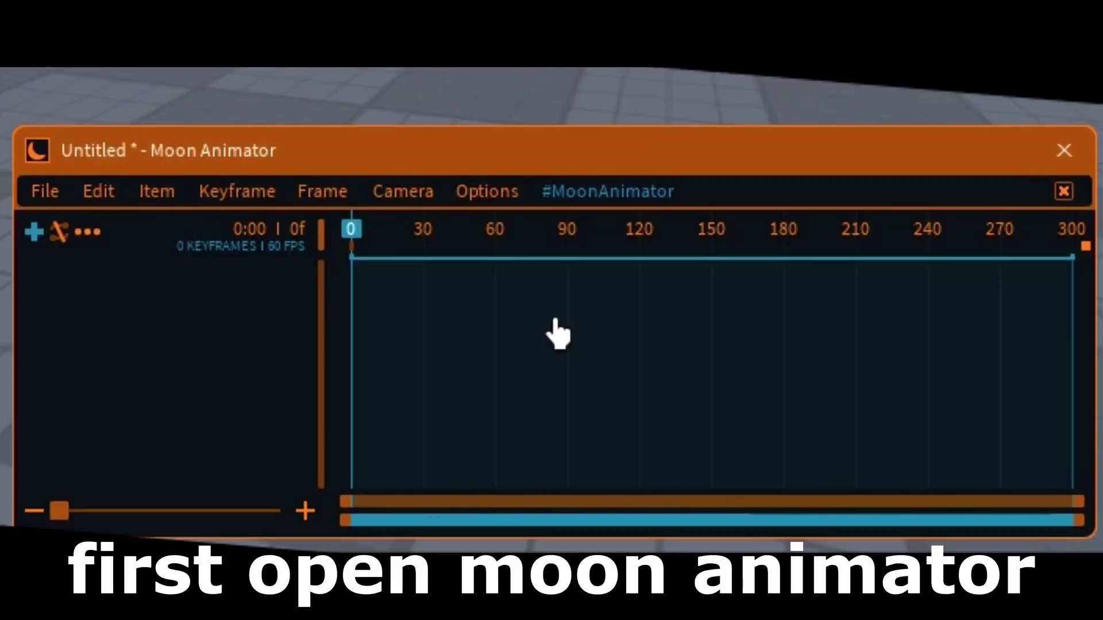
click(417, 208)
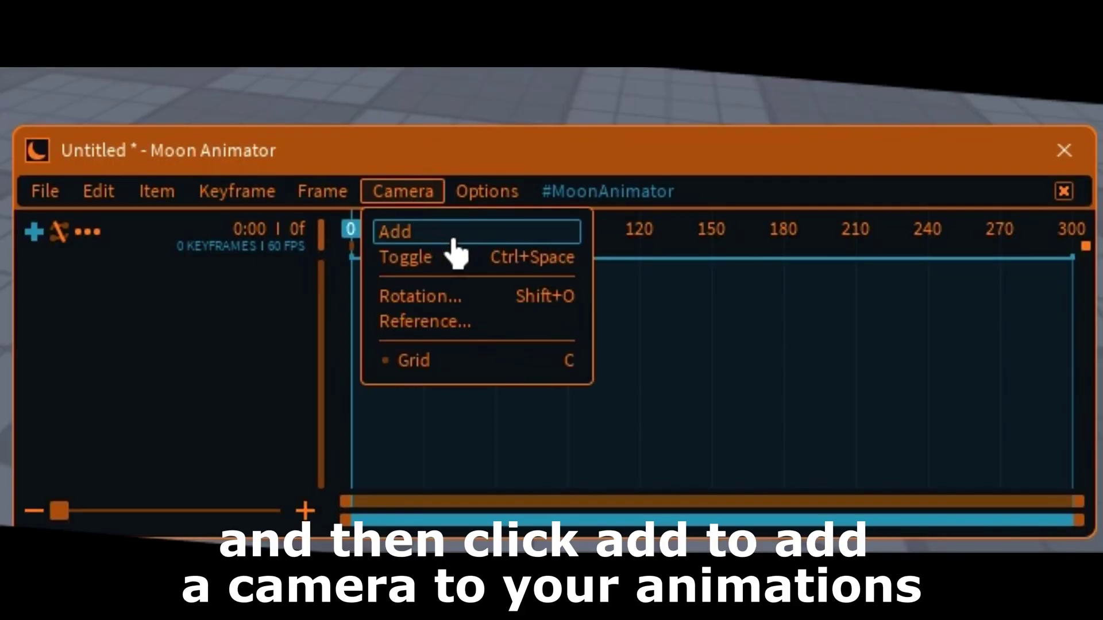
click(431, 233)
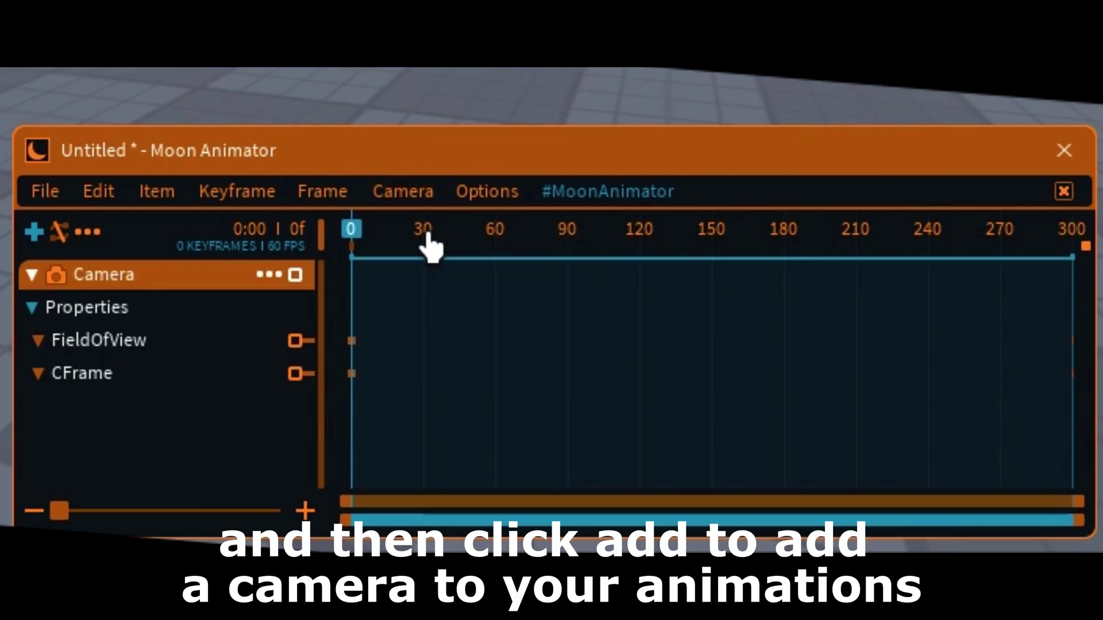
- Key the camera CFrame at frames 0 and 30 and select both keyframes
click(248, 380)
drag(352, 246, 425, 273)
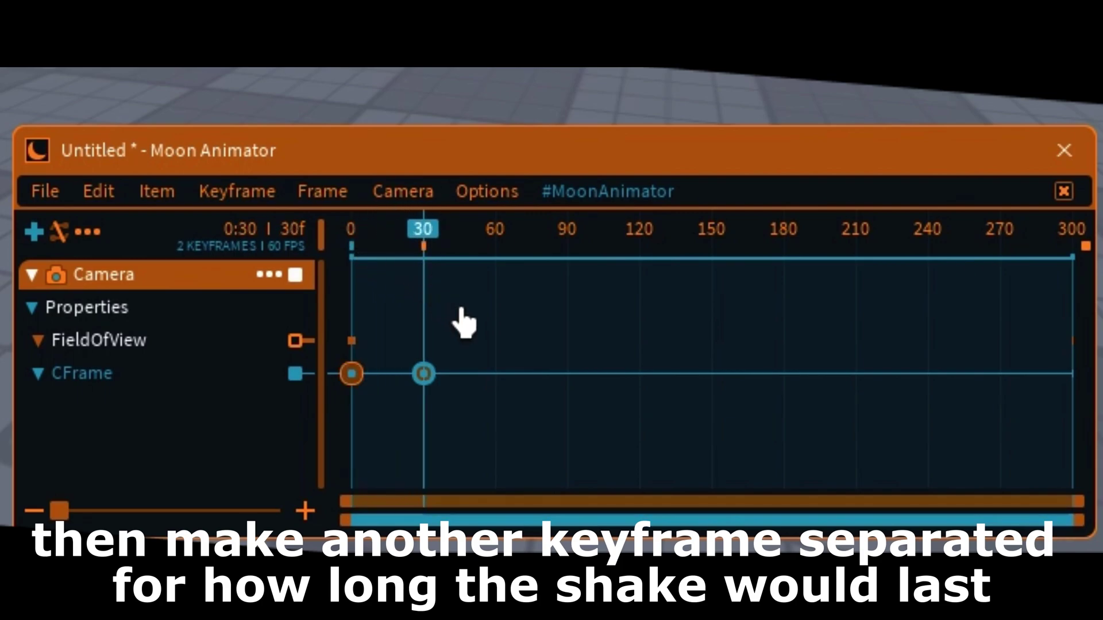
drag(483, 320, 348, 373)
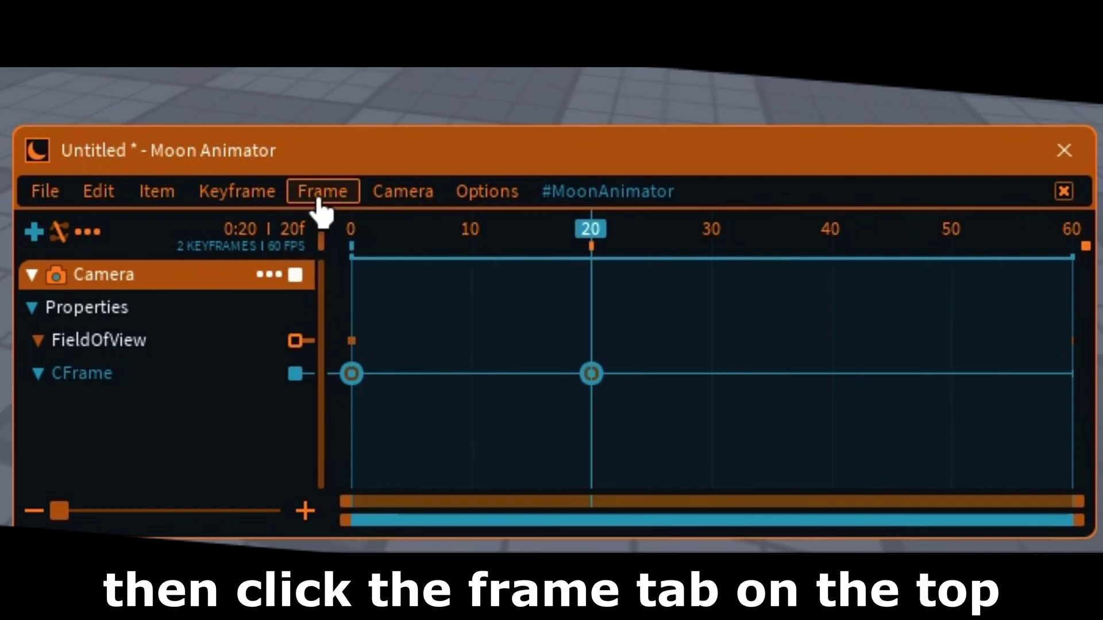
- Fill the frames between the two camera CFrame keyframes with Wiggle enabled
click(321, 192)
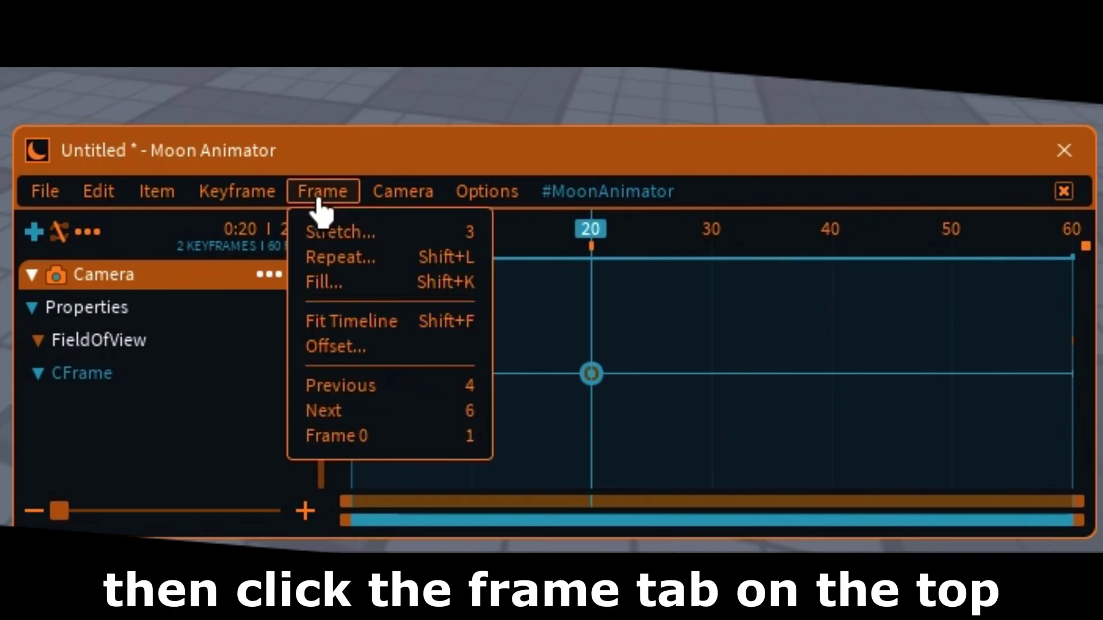
click(368, 285)
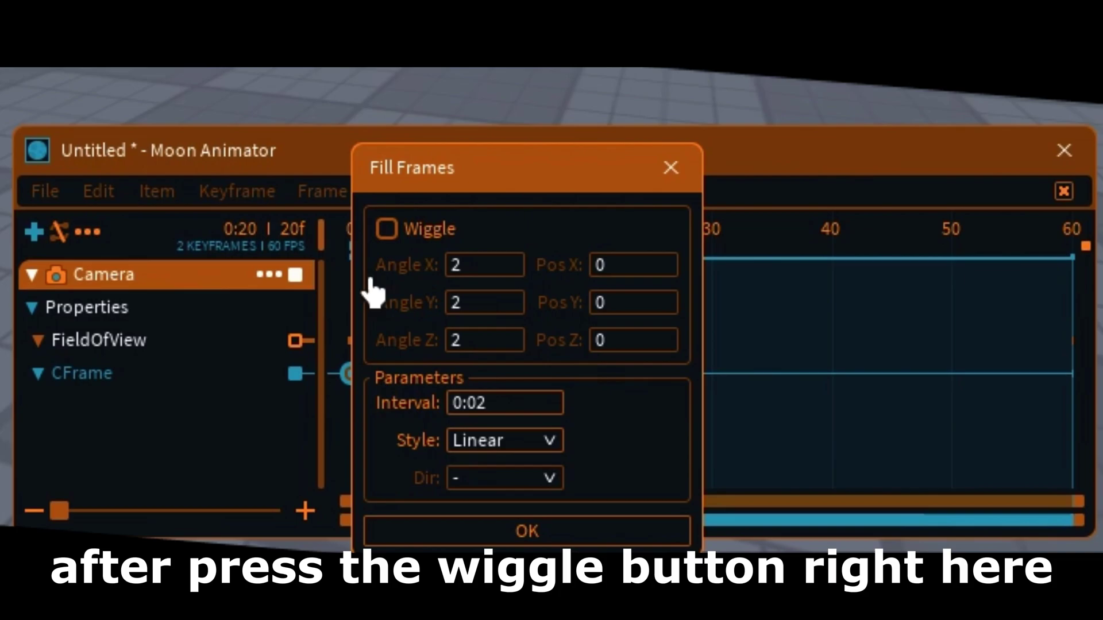
click(387, 229)
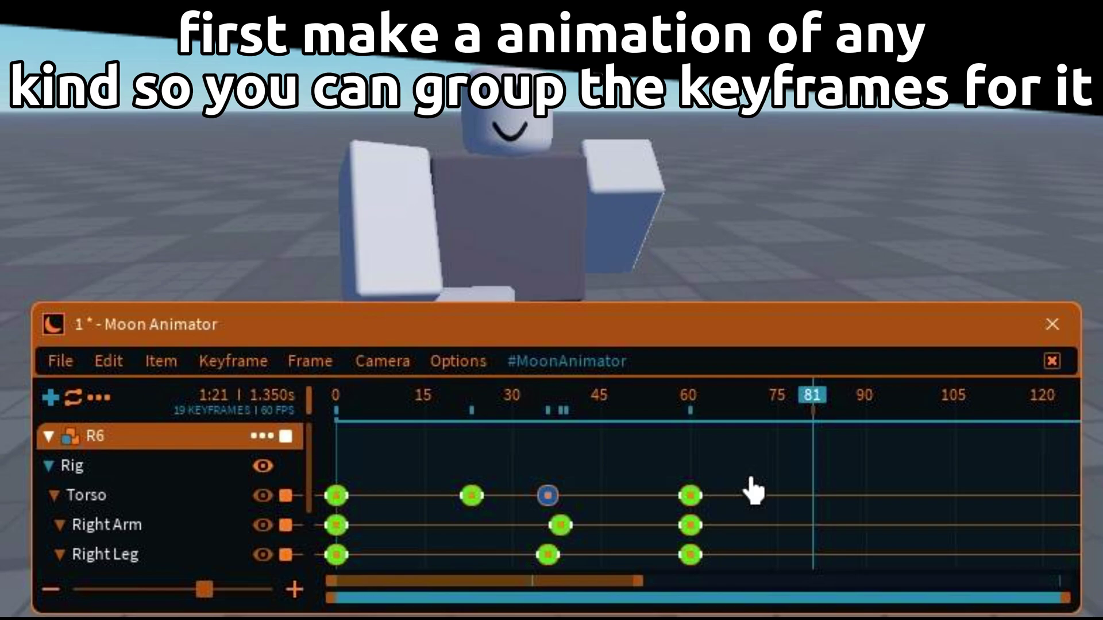
- Group the selected Torso keyframes into a single keyframe group
drag(749, 477, 309, 510)
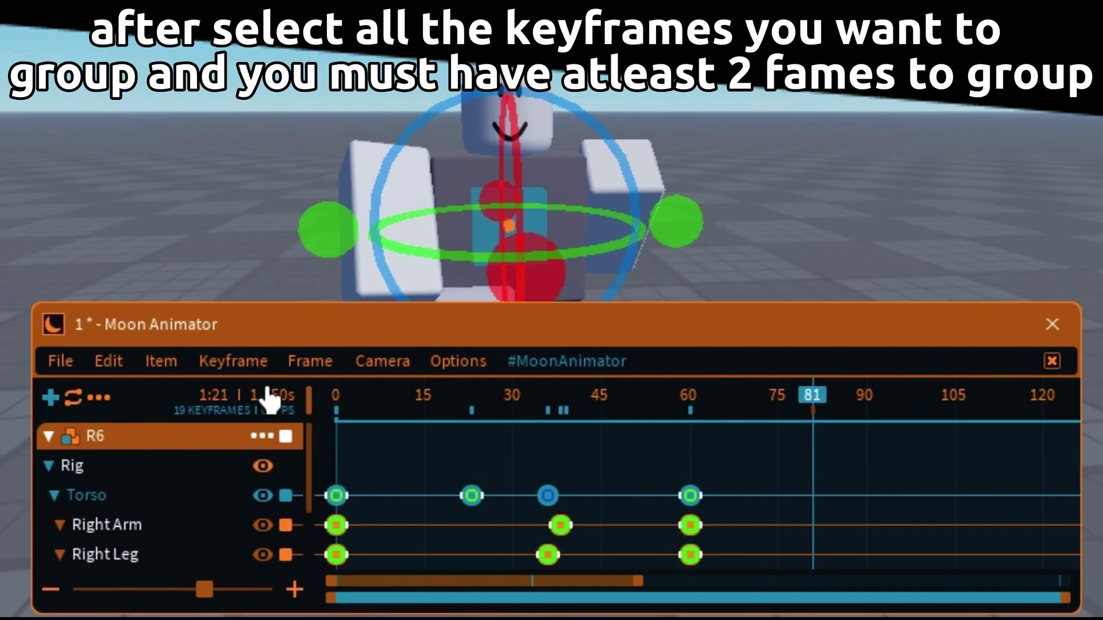
click(233, 361)
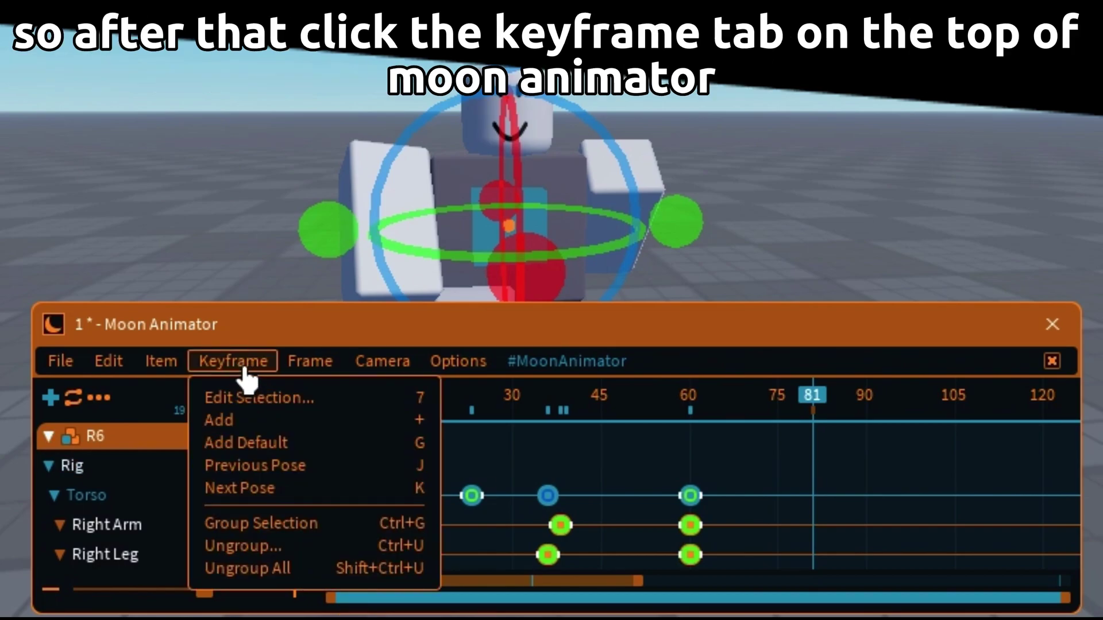
click(287, 524)
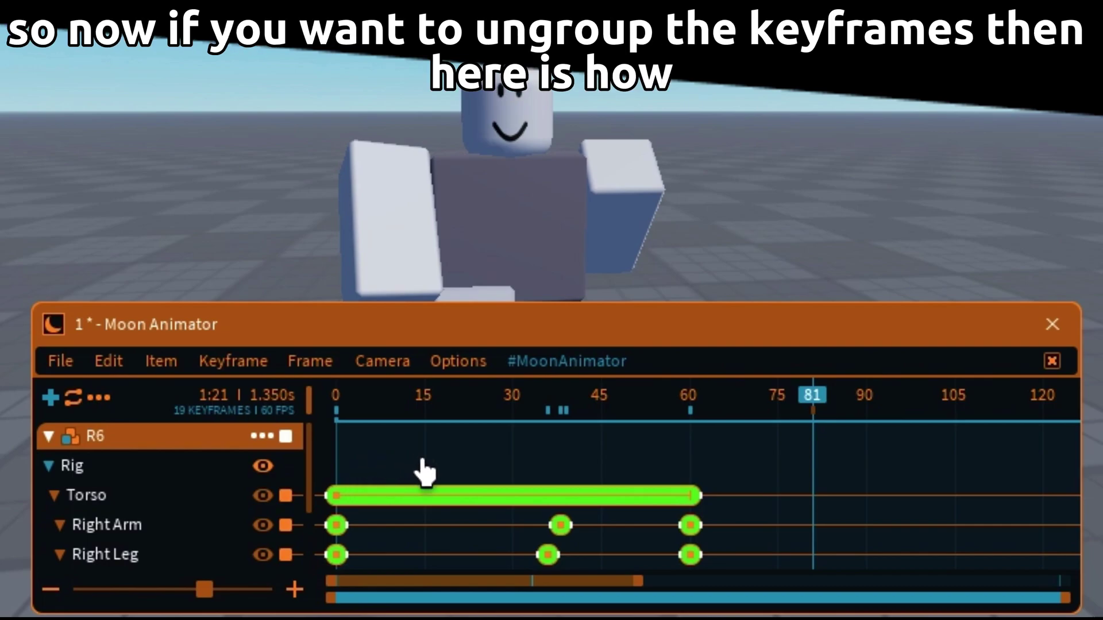
- Select the Torso keyframe group at frame 12 and ungroup it into separate keyframes
key(space)
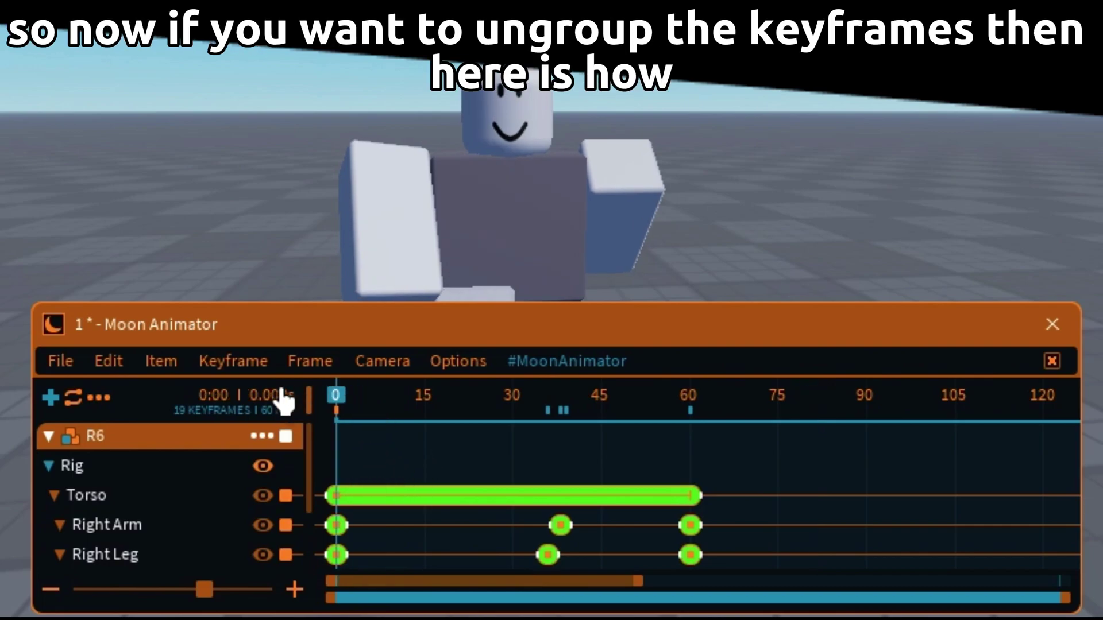
click(409, 499)
click(410, 497)
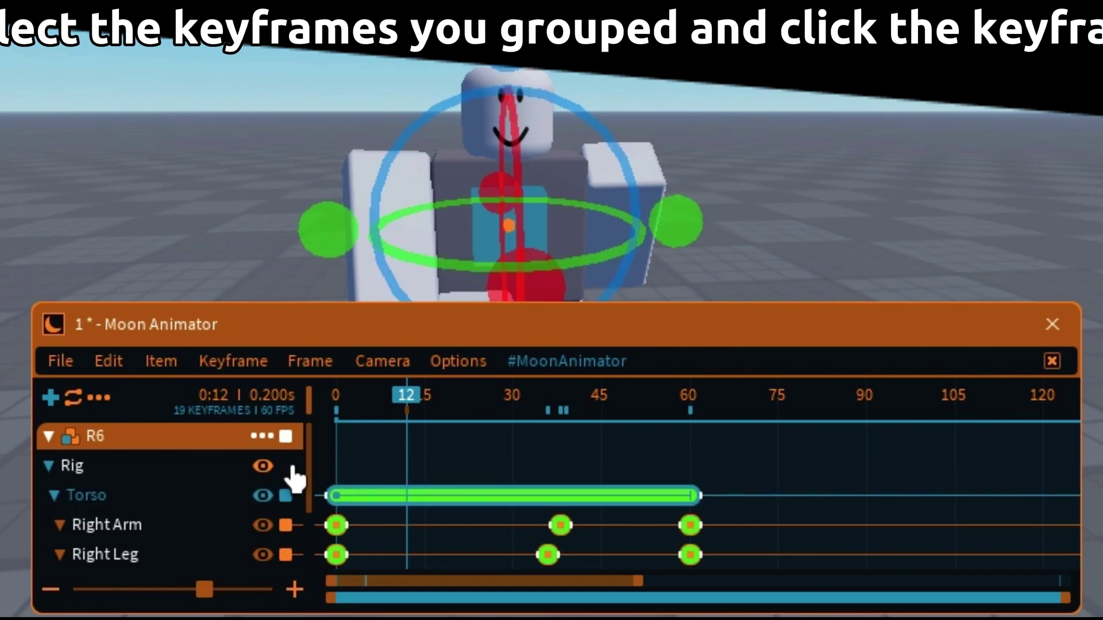
click(214, 363)
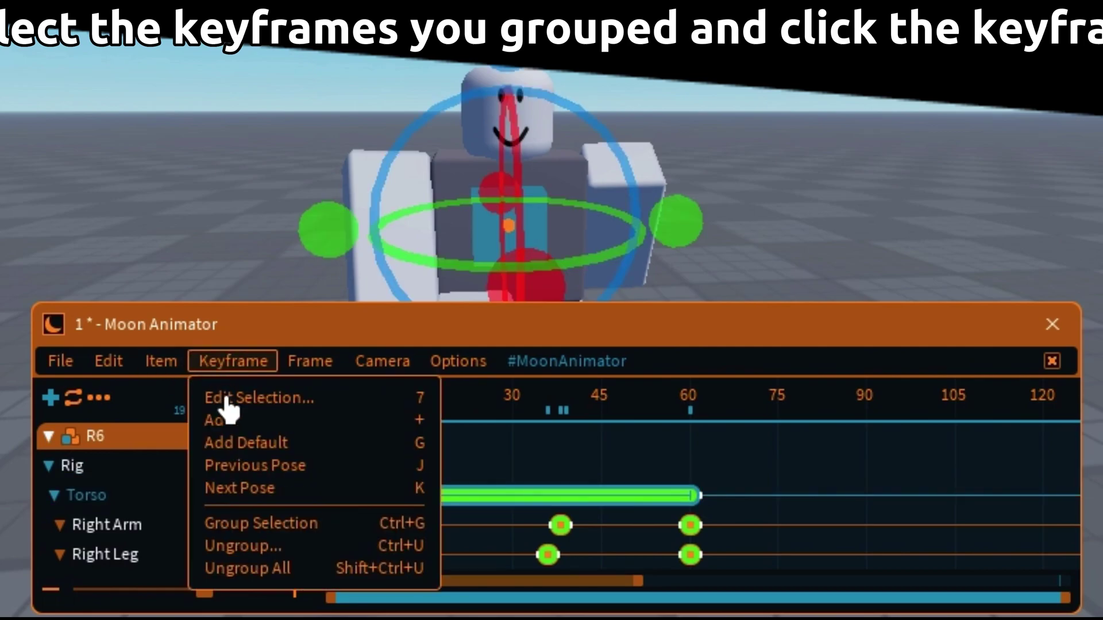
click(253, 547)
click(379, 590)
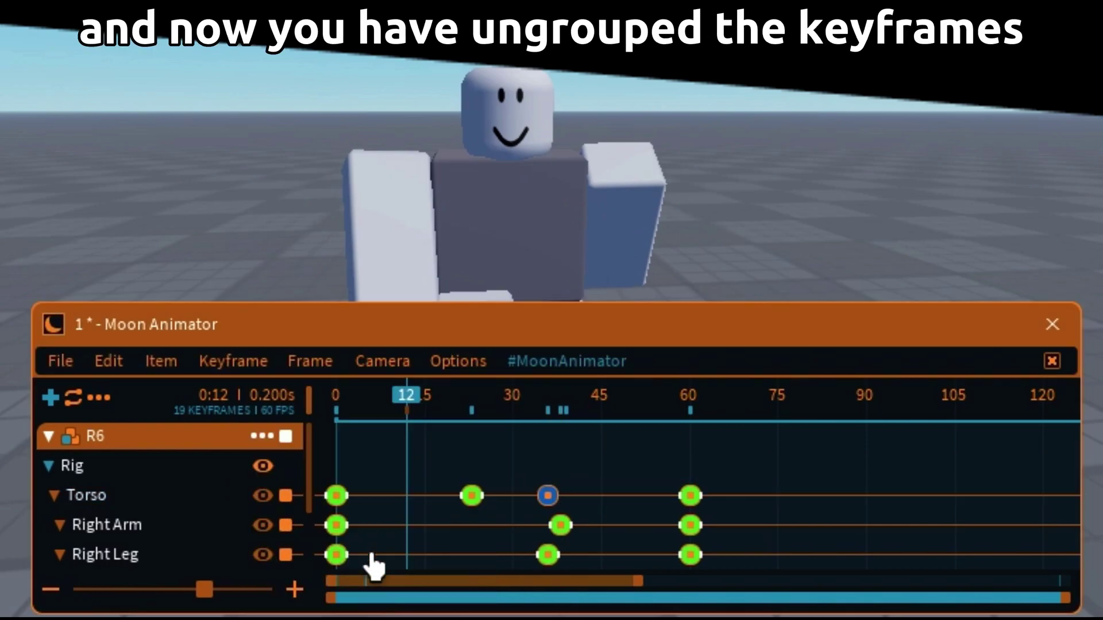
click(212, 362)
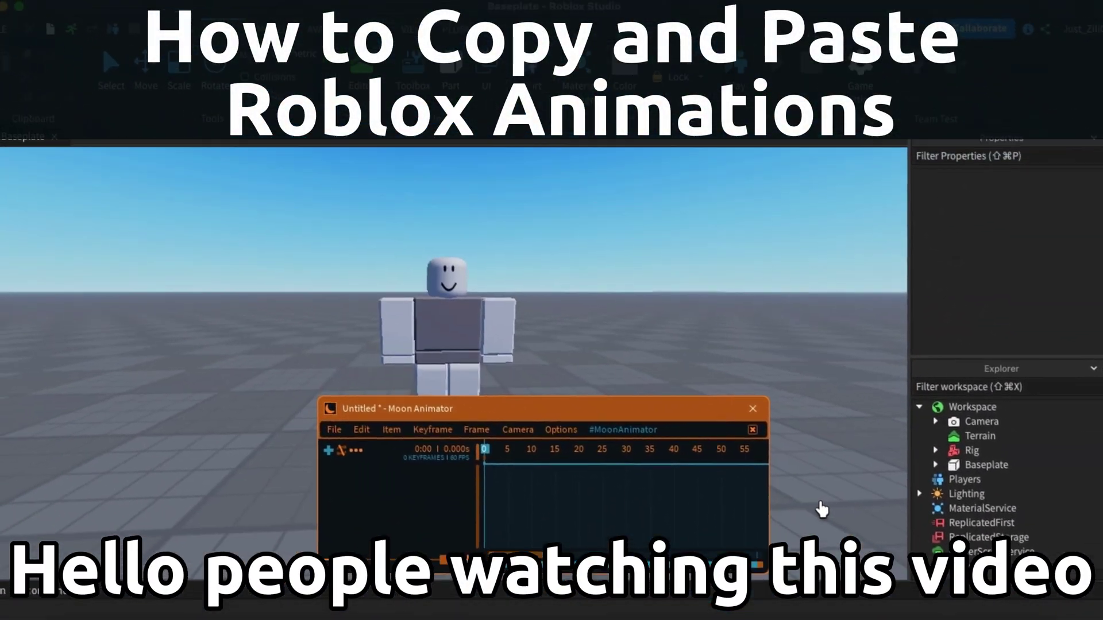
click(820, 510)
click(503, 431)
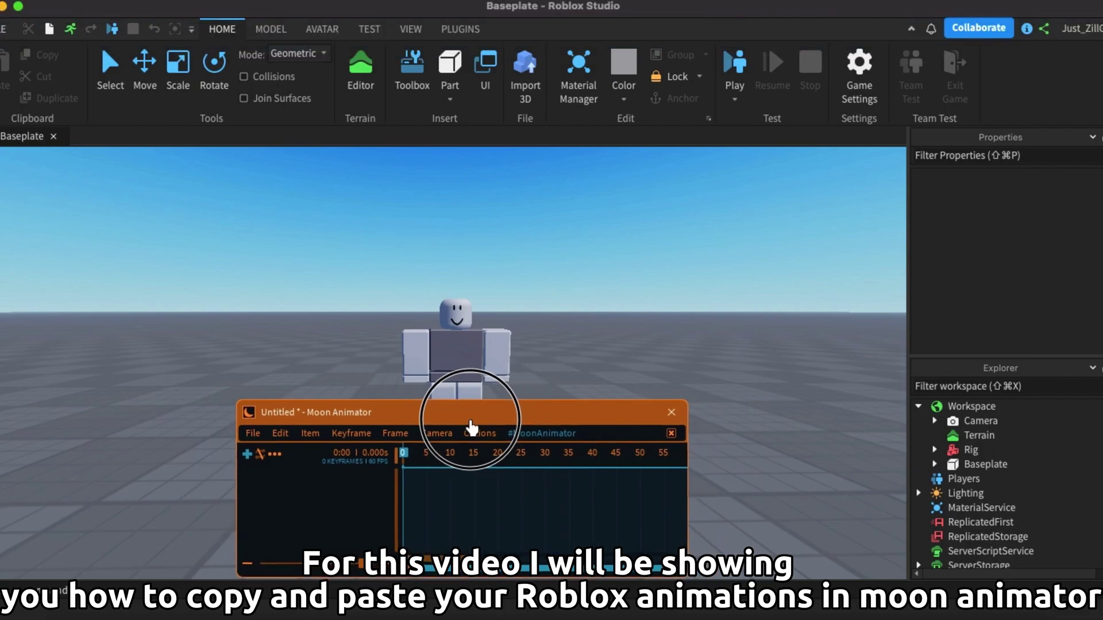
scroll(592, 382, down, 3)
scroll(600, 386, up, 2)
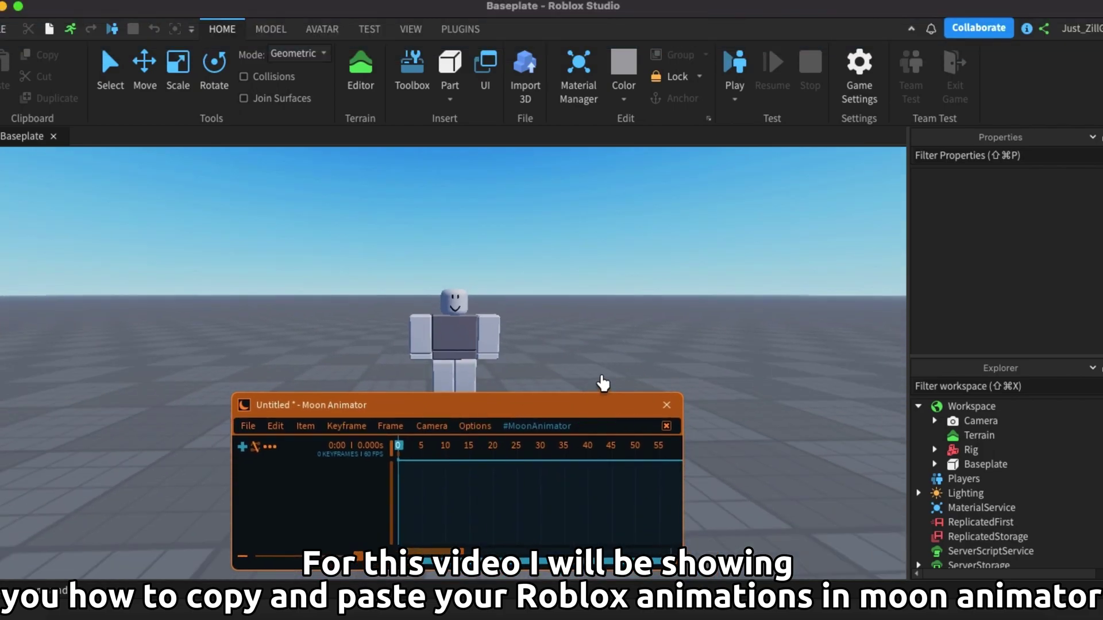
scroll(608, 382, up, 5)
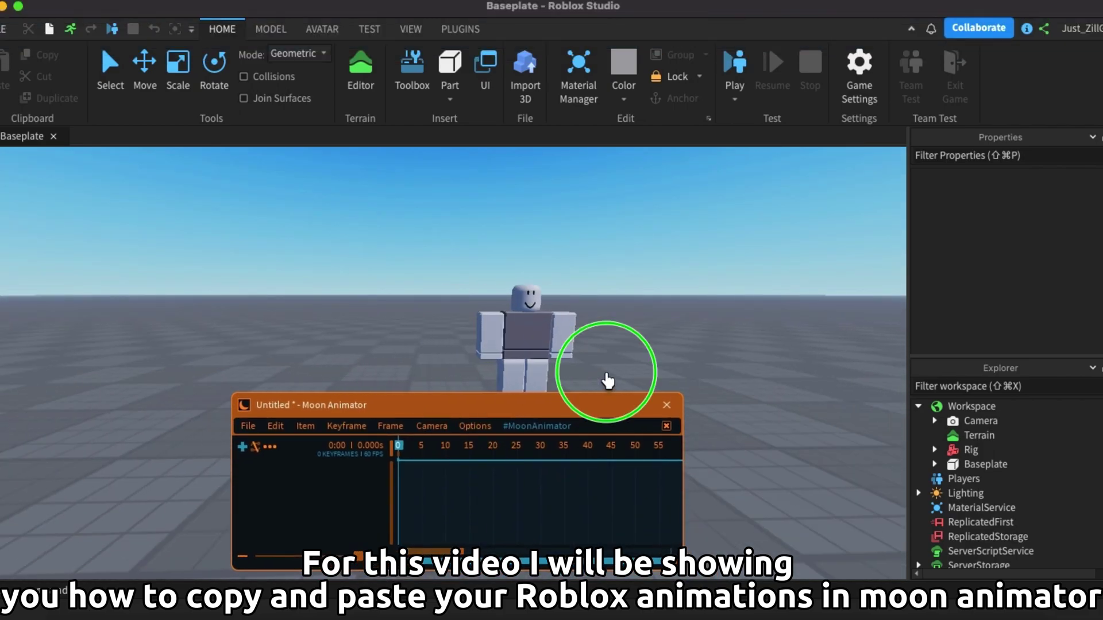
scroll(608, 380, up, 2)
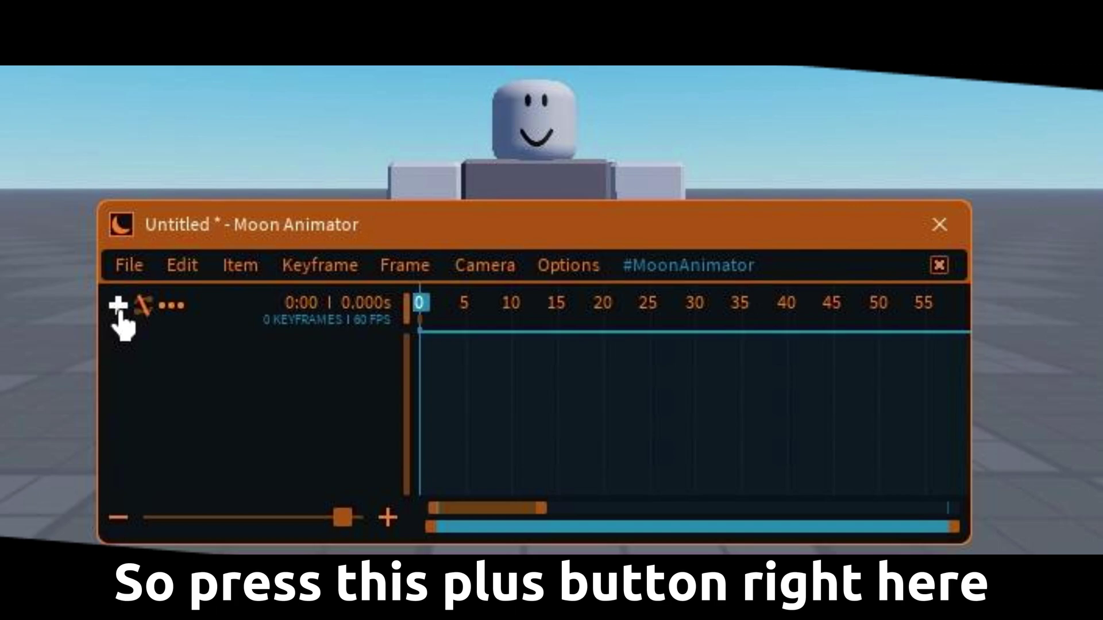
- Add the Rig as an animated item in Moon Animator
click(118, 305)
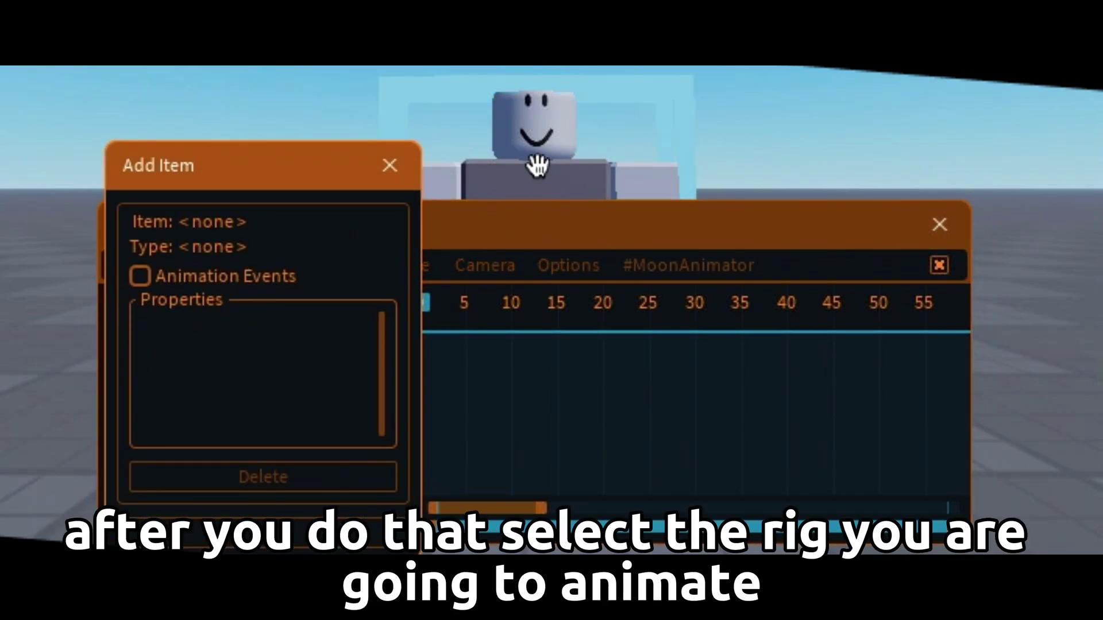
click(537, 165)
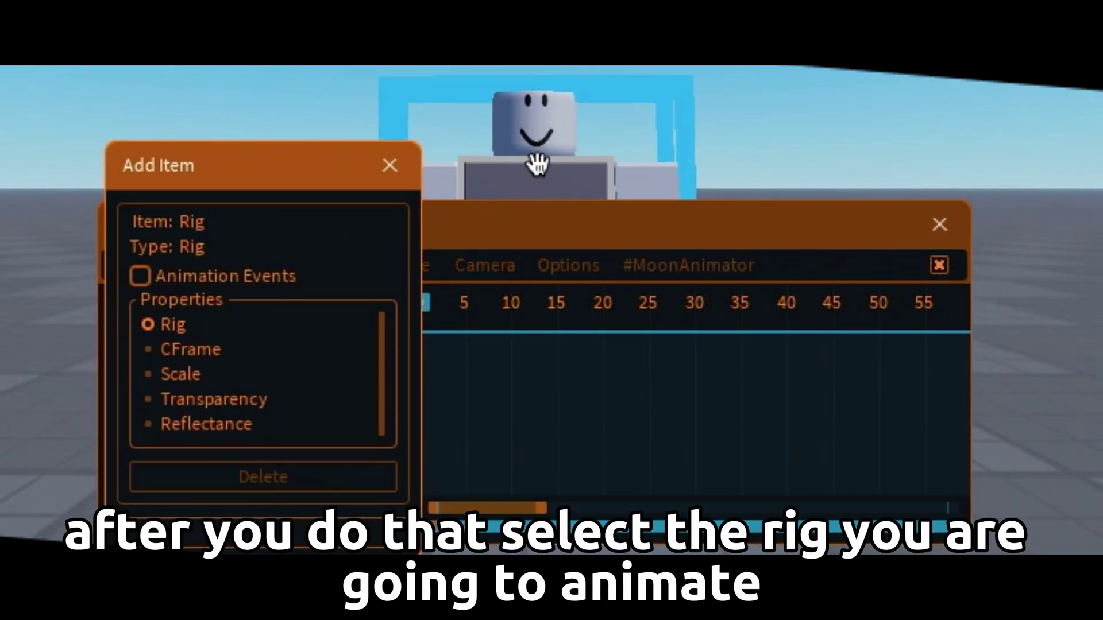
click(334, 533)
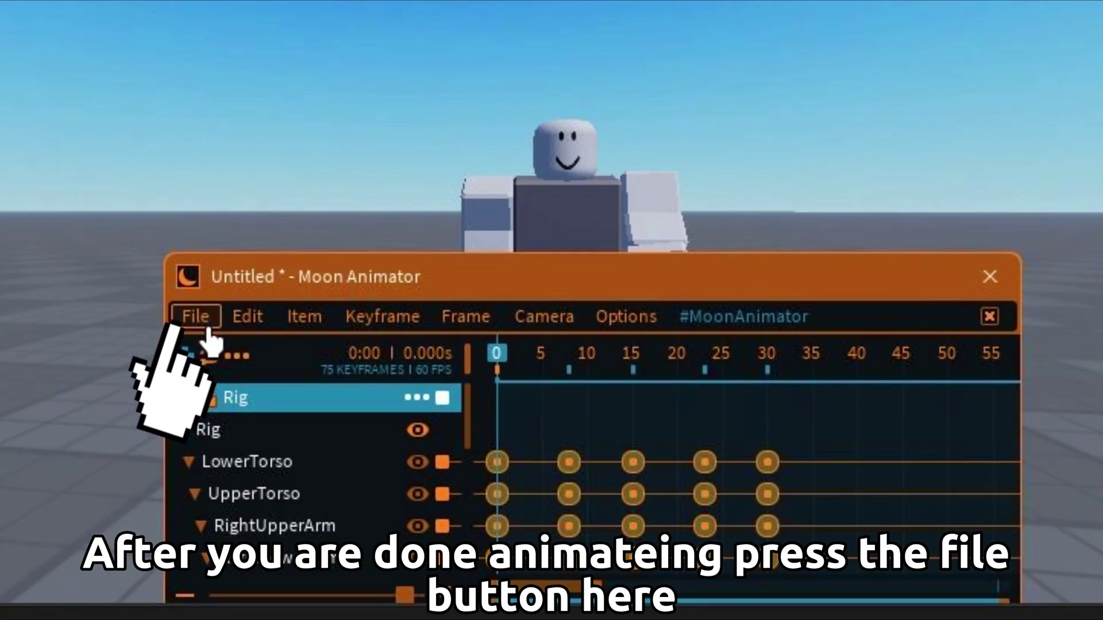
click(198, 317)
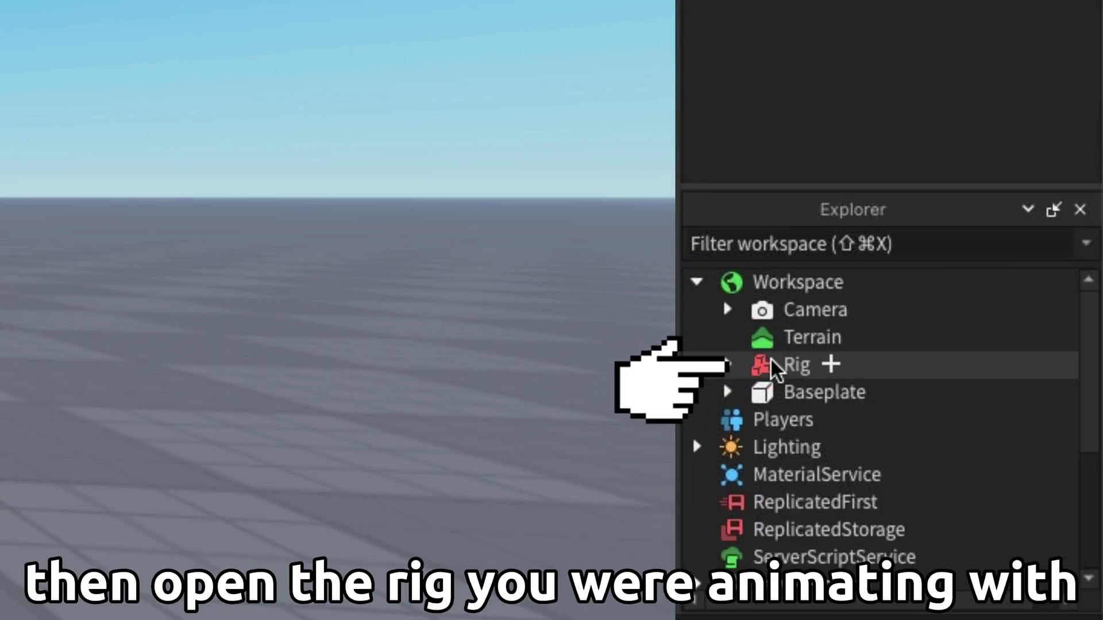
- Expand Rig > AnimSaves and choose Save to Roblox for the Untitled animation
click(726, 365)
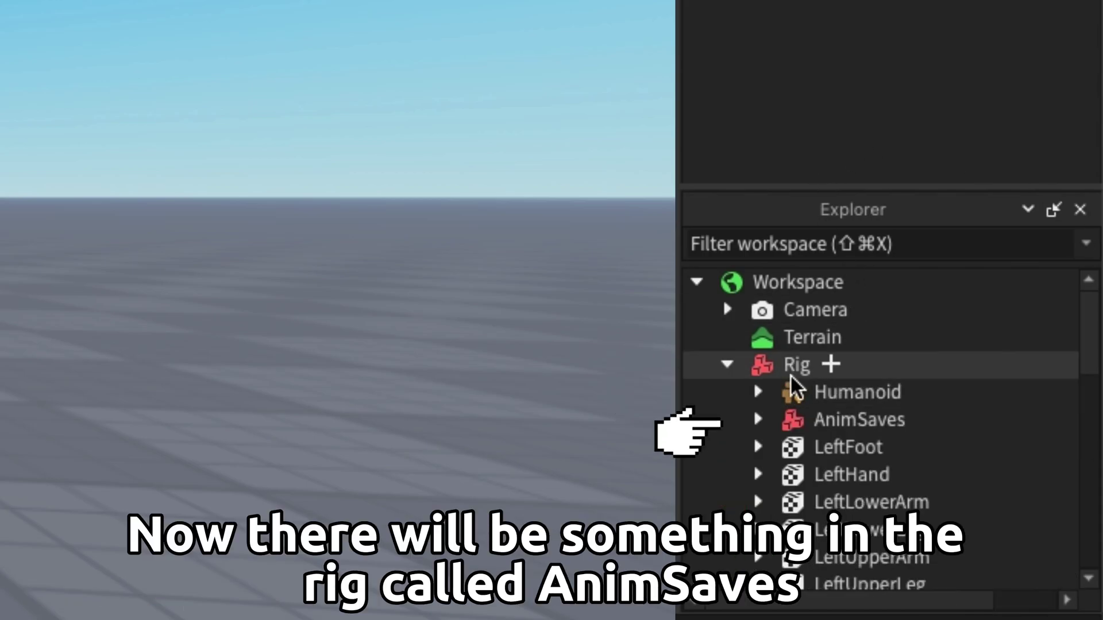
click(757, 420)
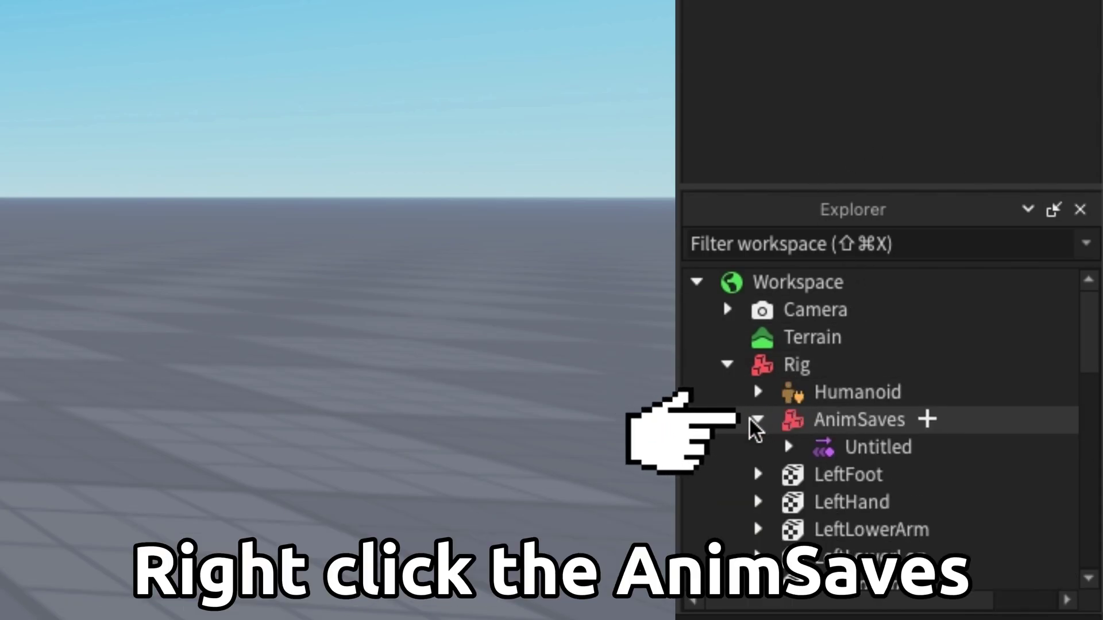
right_click(785, 447)
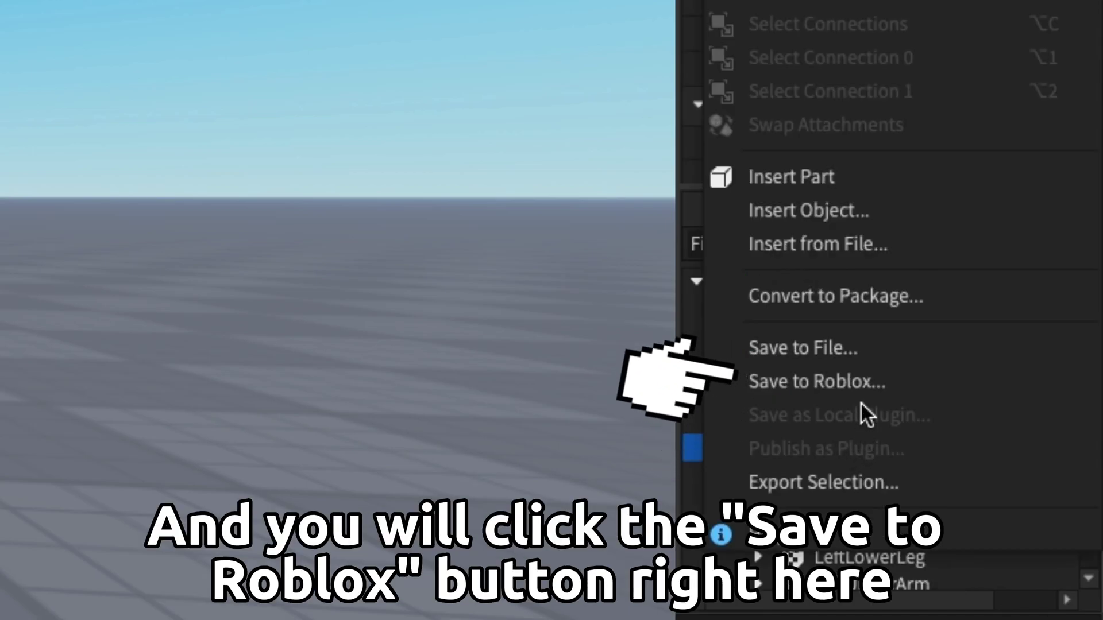
click(852, 383)
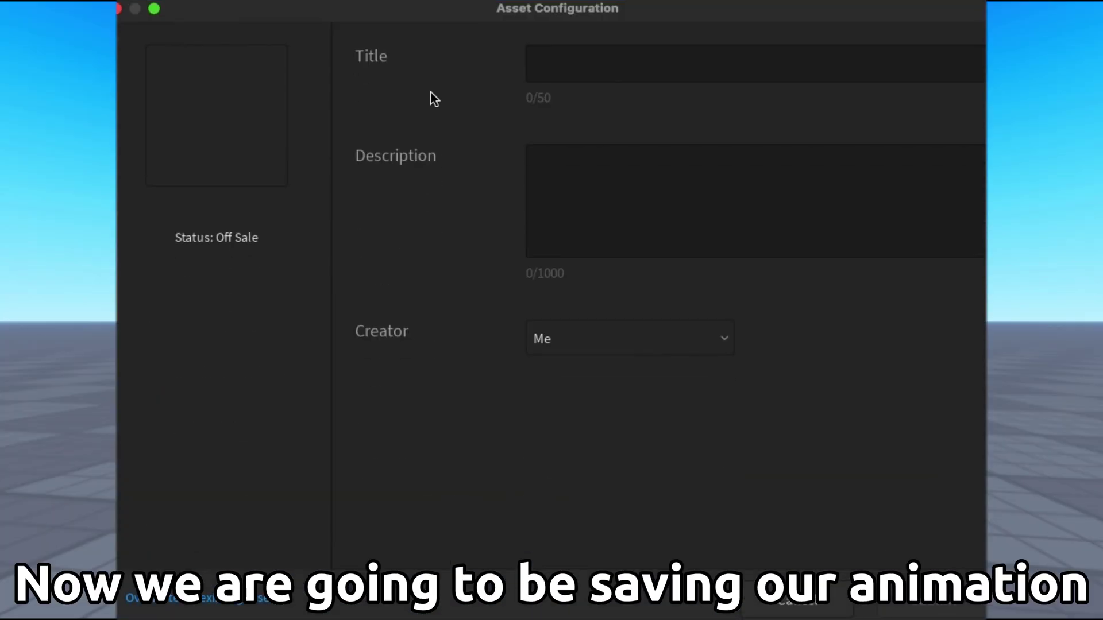
- Title the animation 'CopyAndPaste' and submit the upload to Roblox
click(603, 68)
text(S)
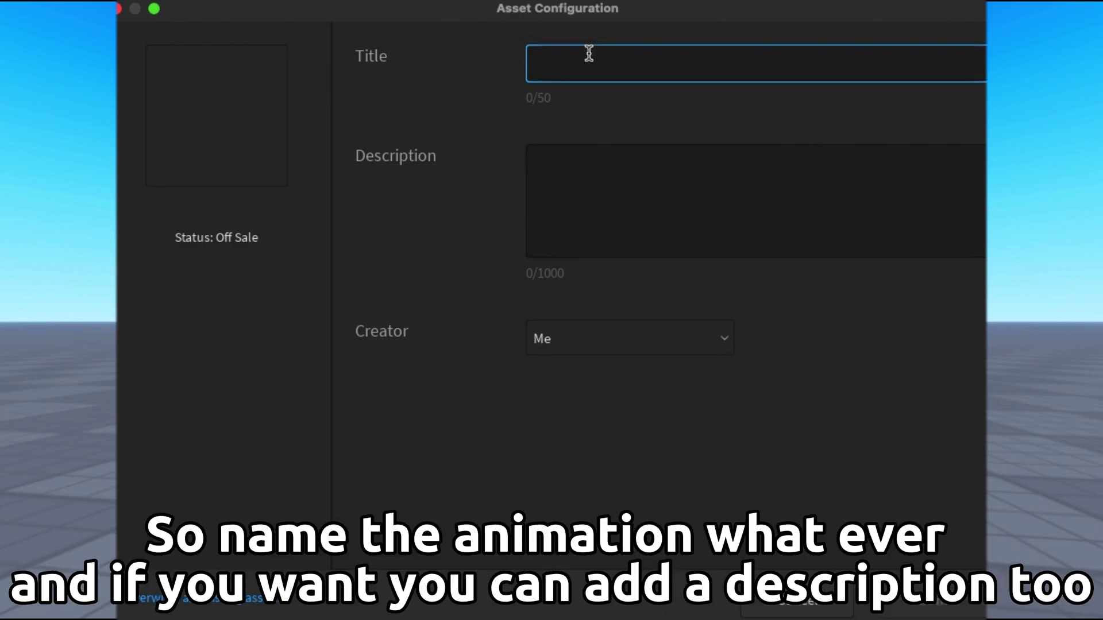
click(452, 98)
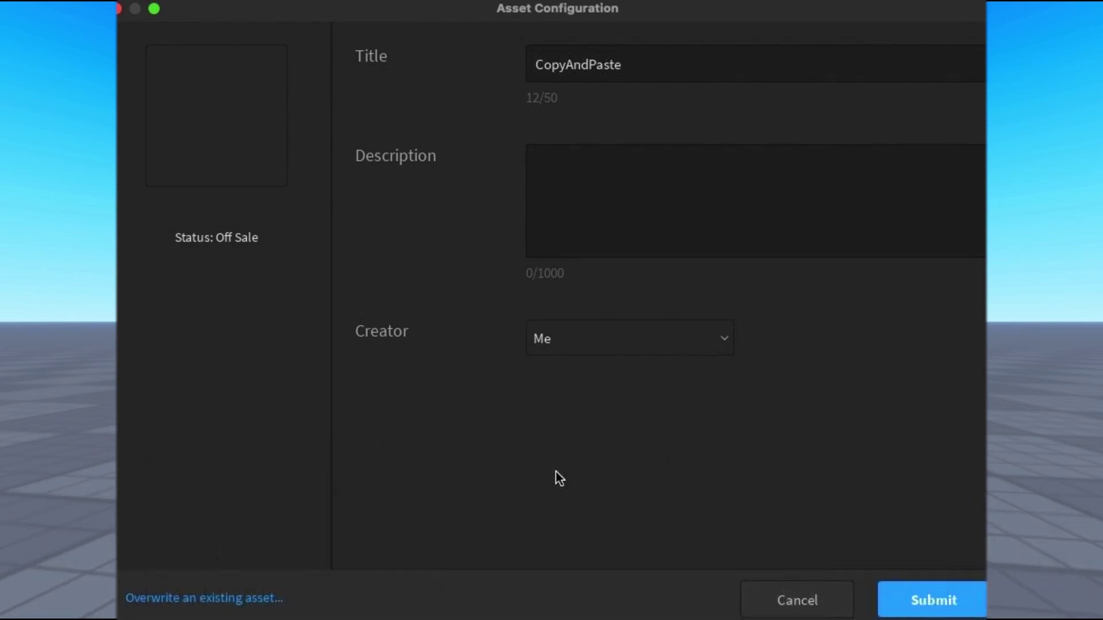
click(921, 592)
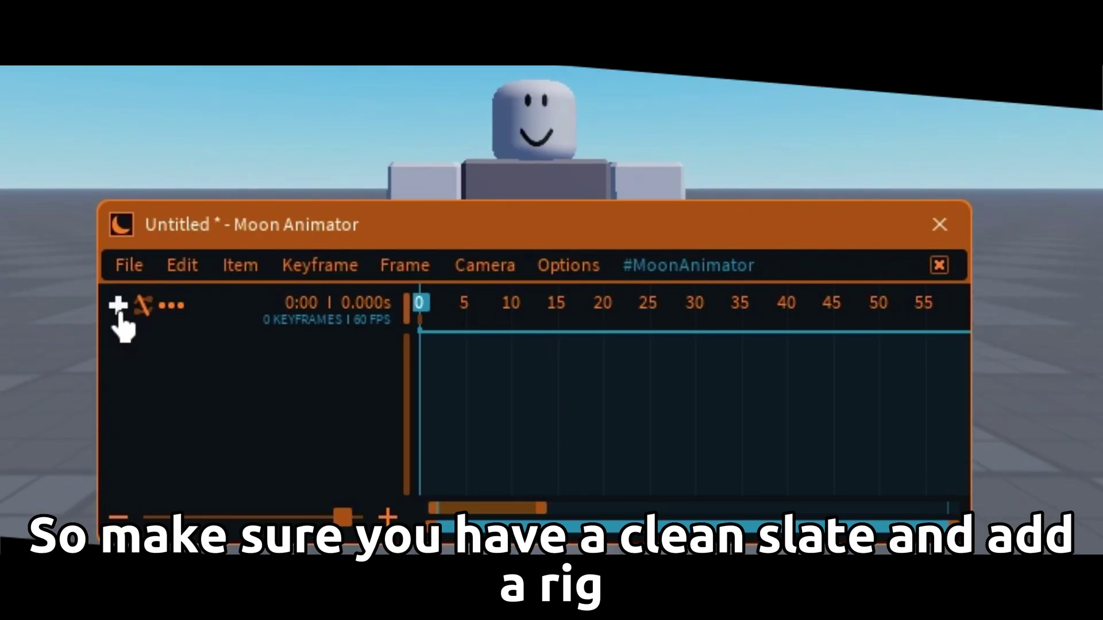
- Add the rig to a new animation and set Import to Rig to Paste Keyframes
click(119, 313)
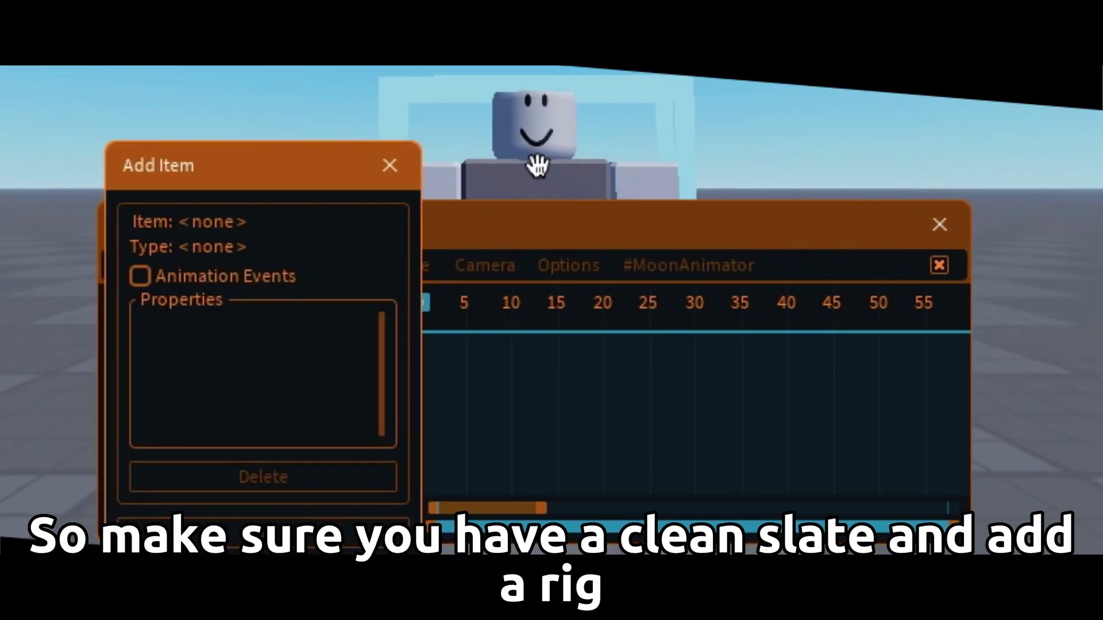
click(536, 164)
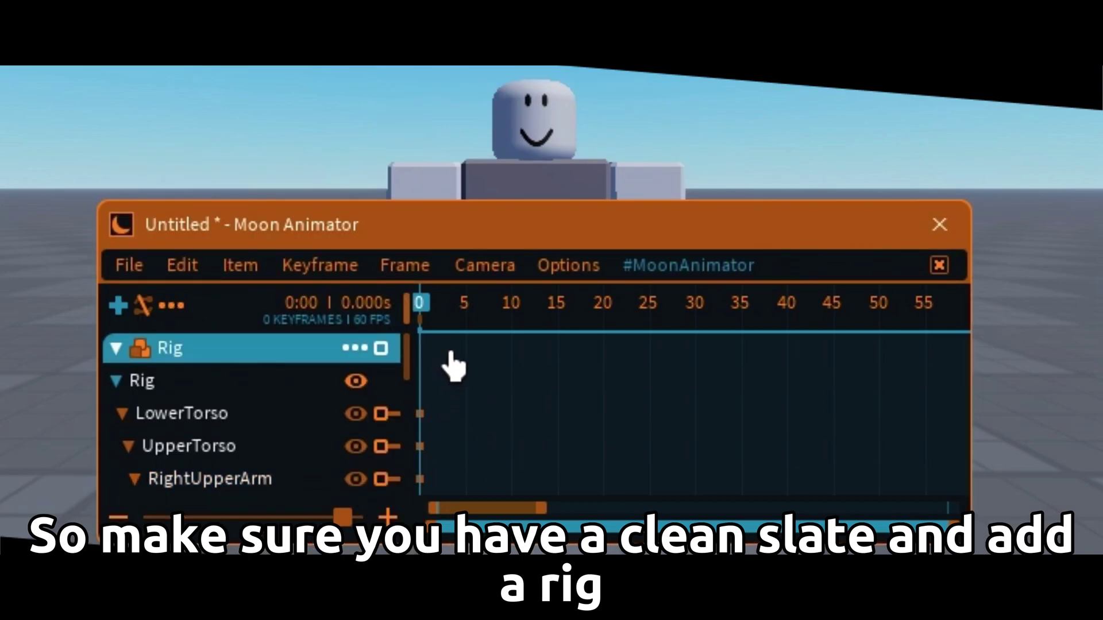
click(129, 265)
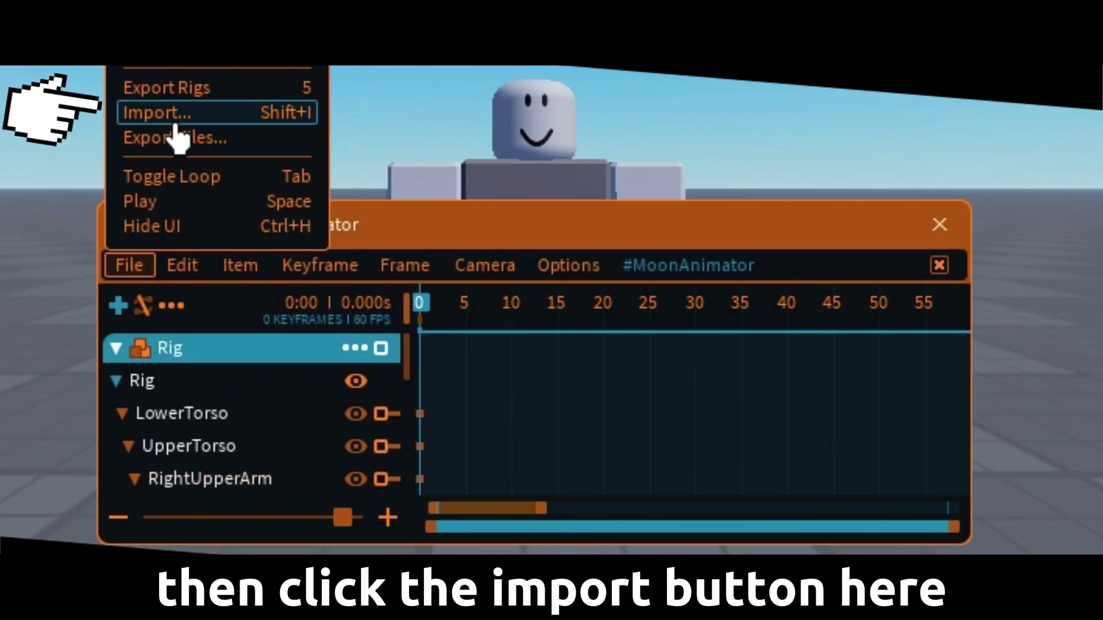
click(162, 115)
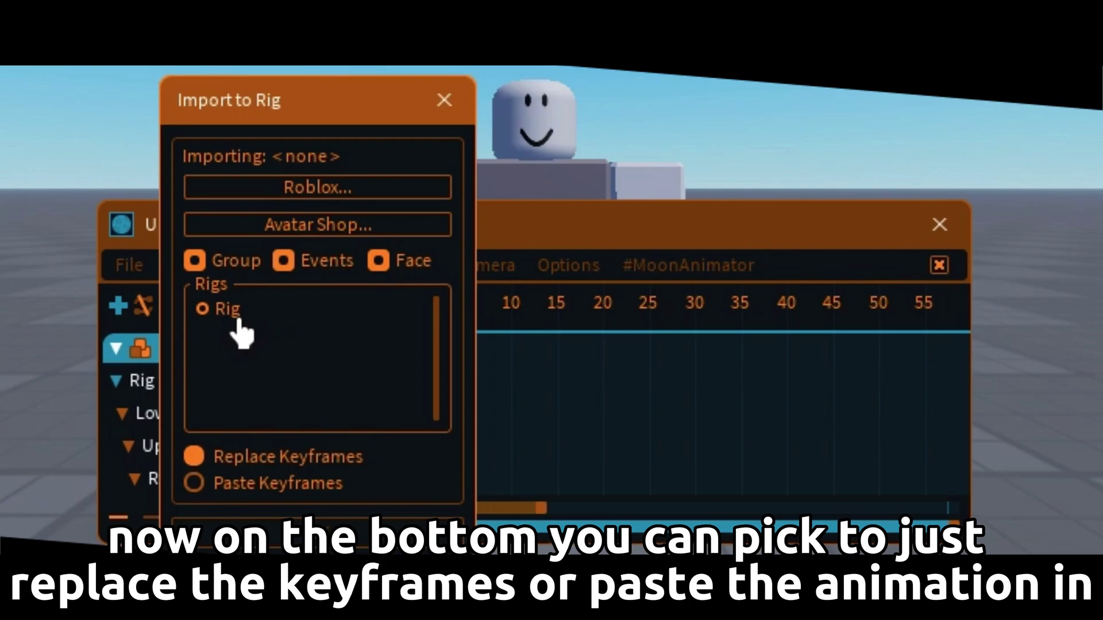
click(282, 487)
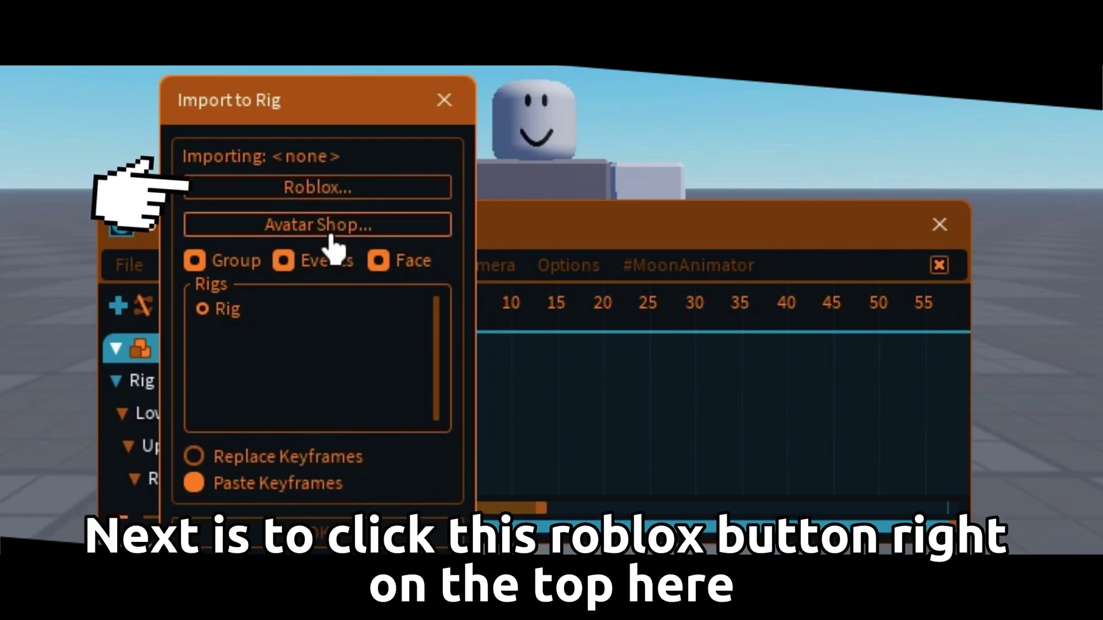
- Import the first published animation, (R15) Stop Motion, from Roblox onto the rig
click(350, 206)
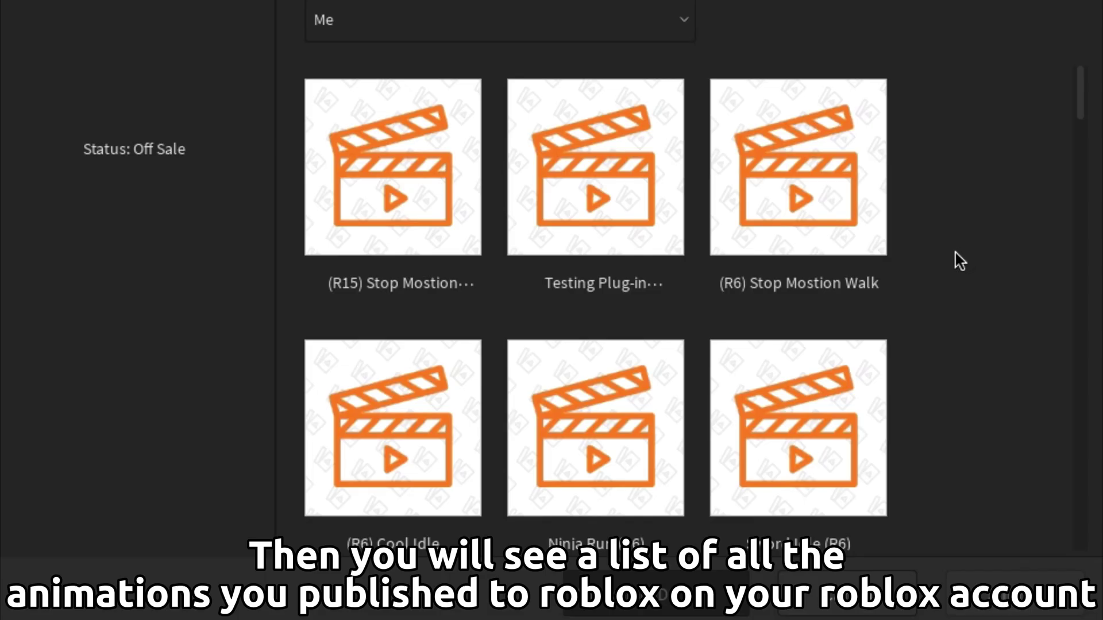
scroll(959, 262, down, 8)
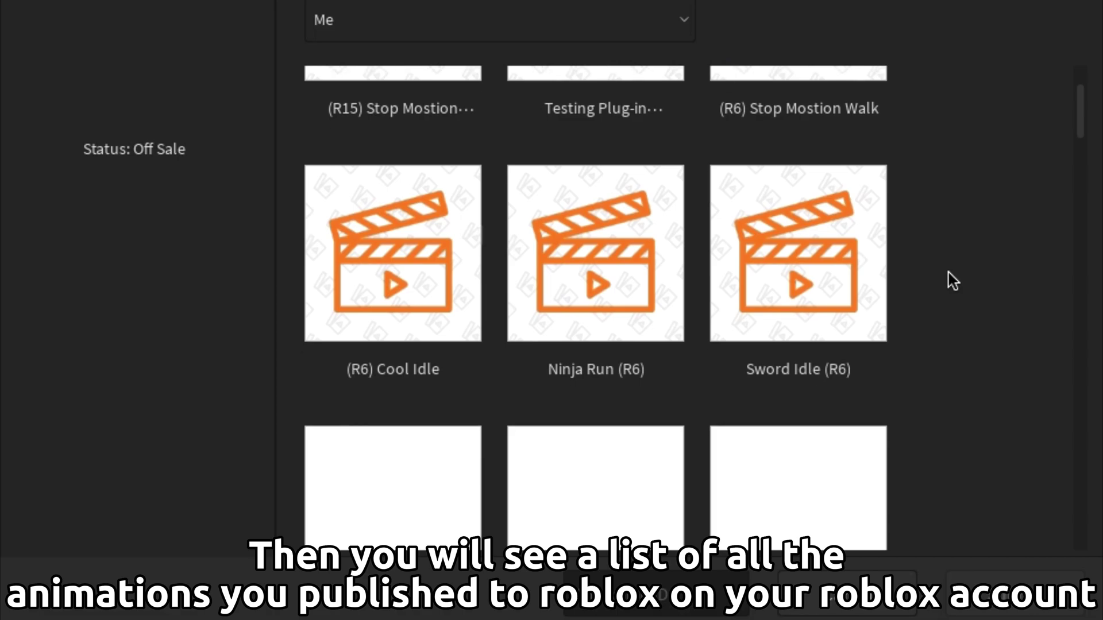
scroll(953, 282, up, 8)
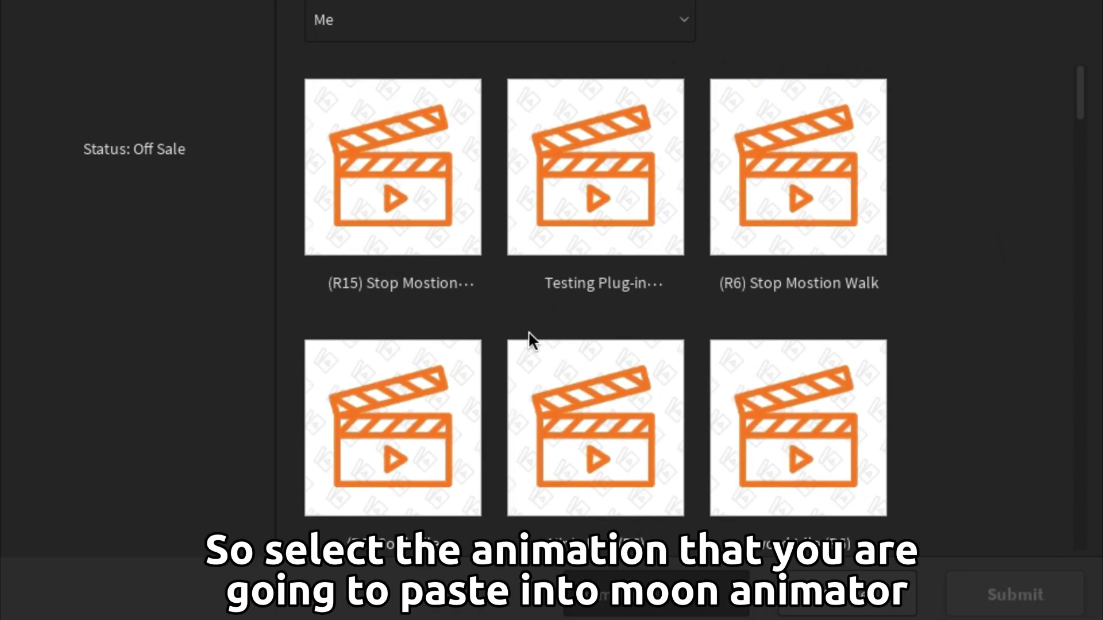
click(531, 348)
click(548, 183)
click(440, 212)
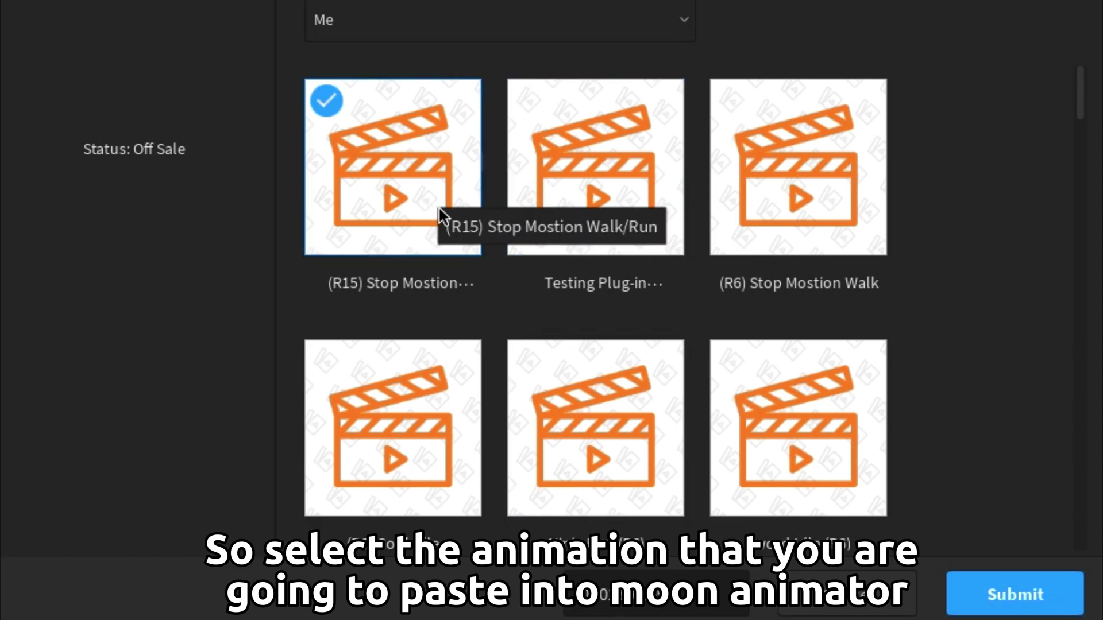
click(1056, 605)
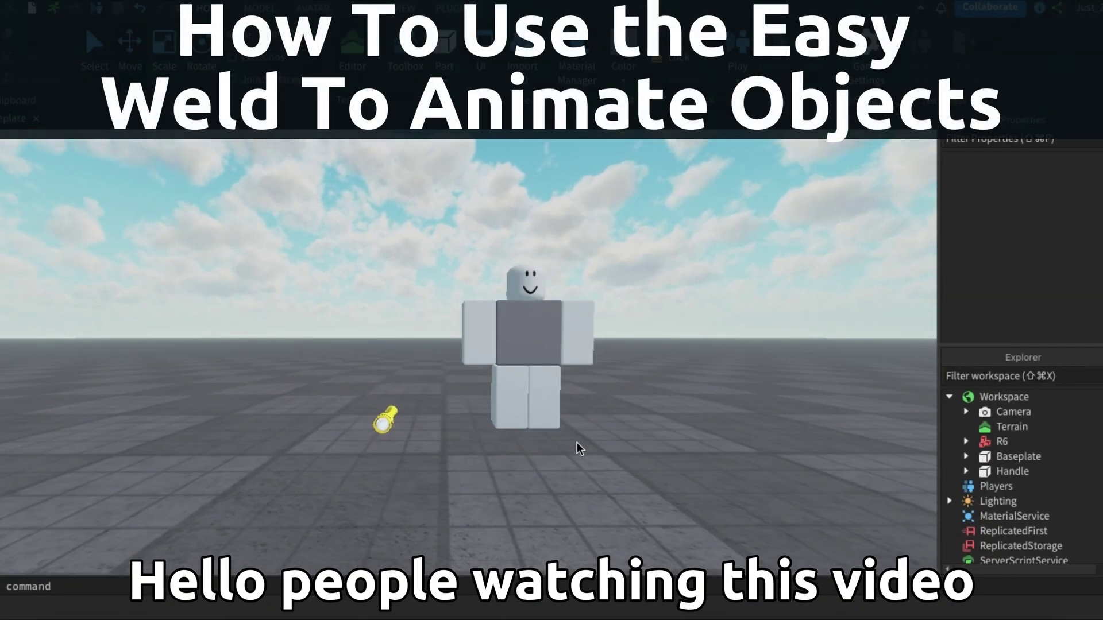
- Select the flashlight Handle part and focus the view on it
key(d)
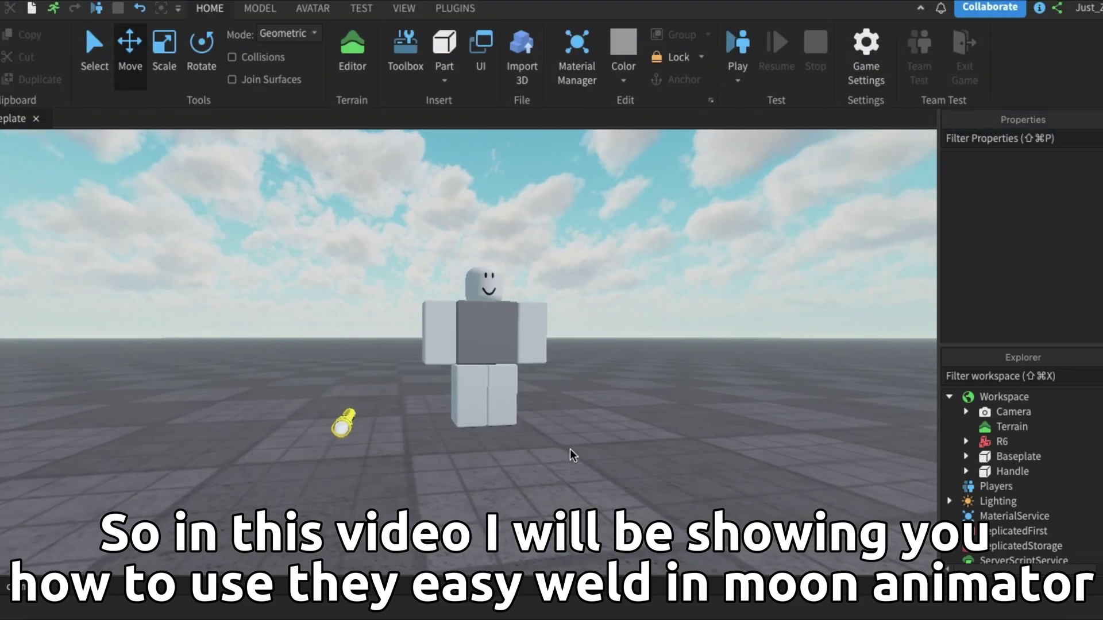
key(a)
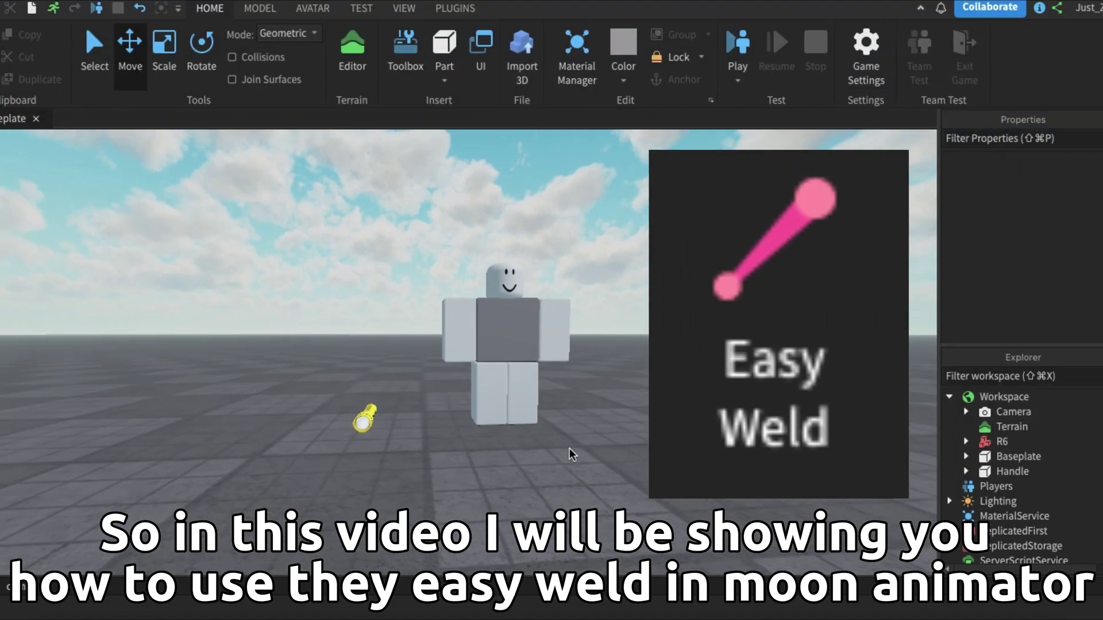
key(w)
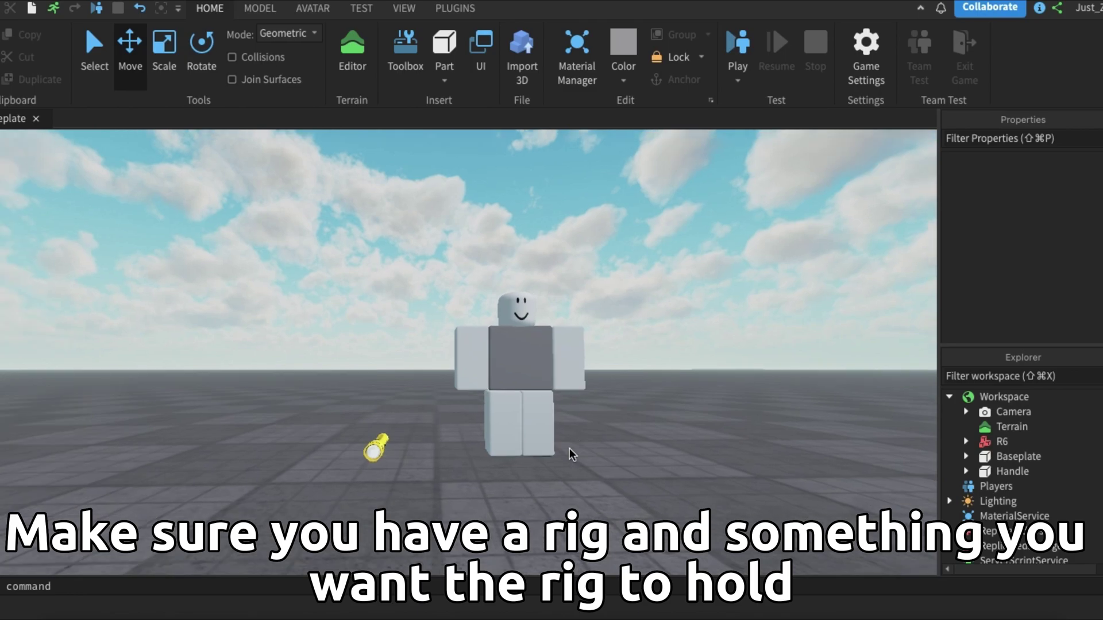
key(a)
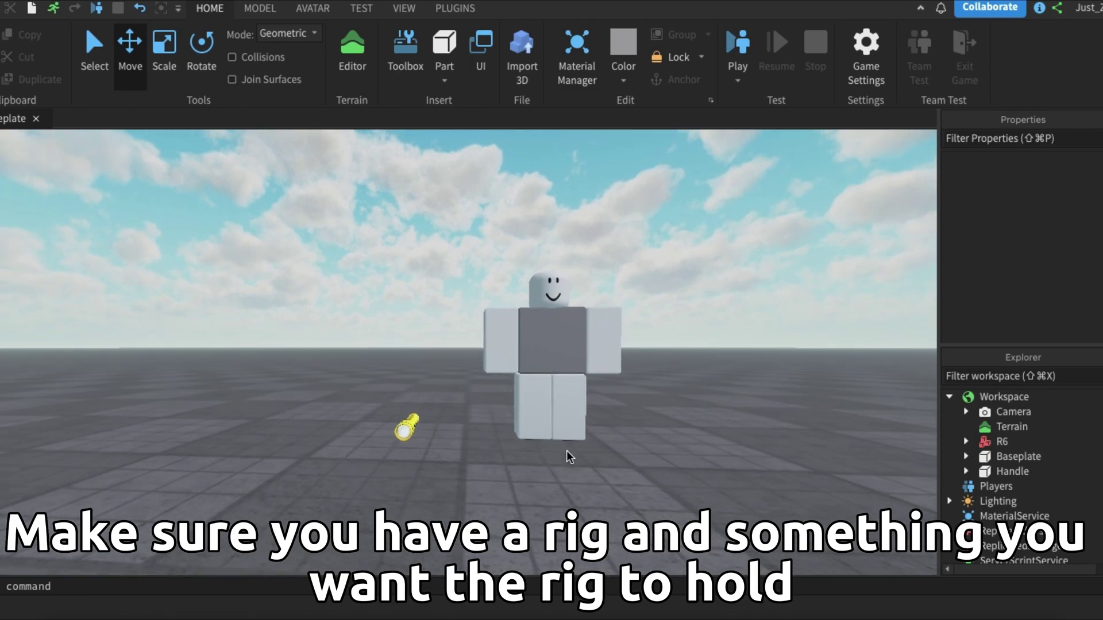
key(w)
click(339, 437)
key(f)
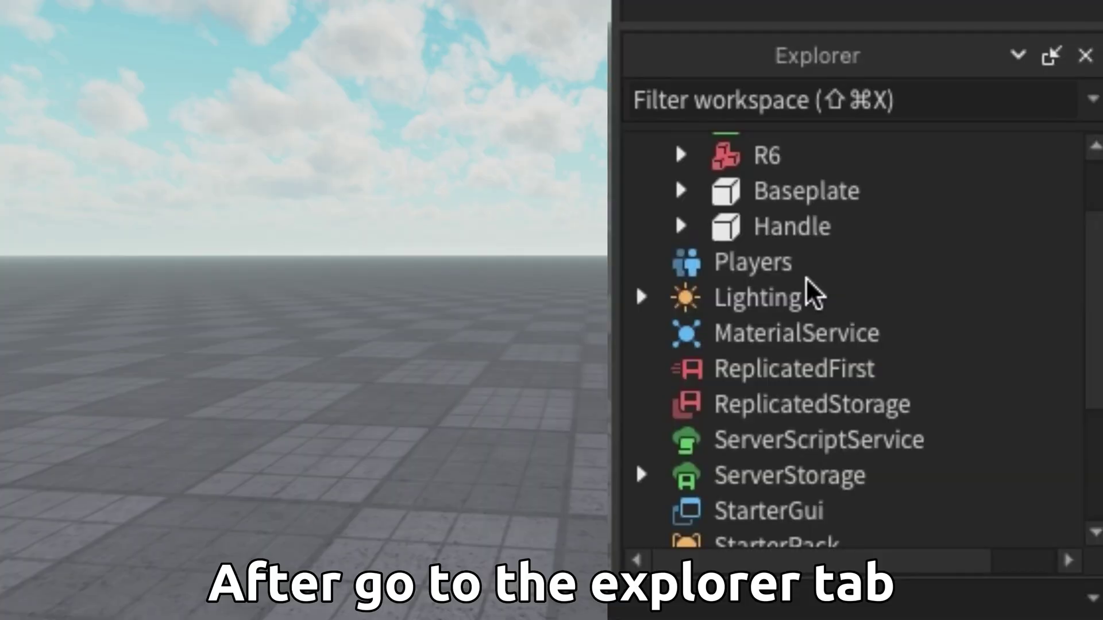
scroll(813, 294, up, 3)
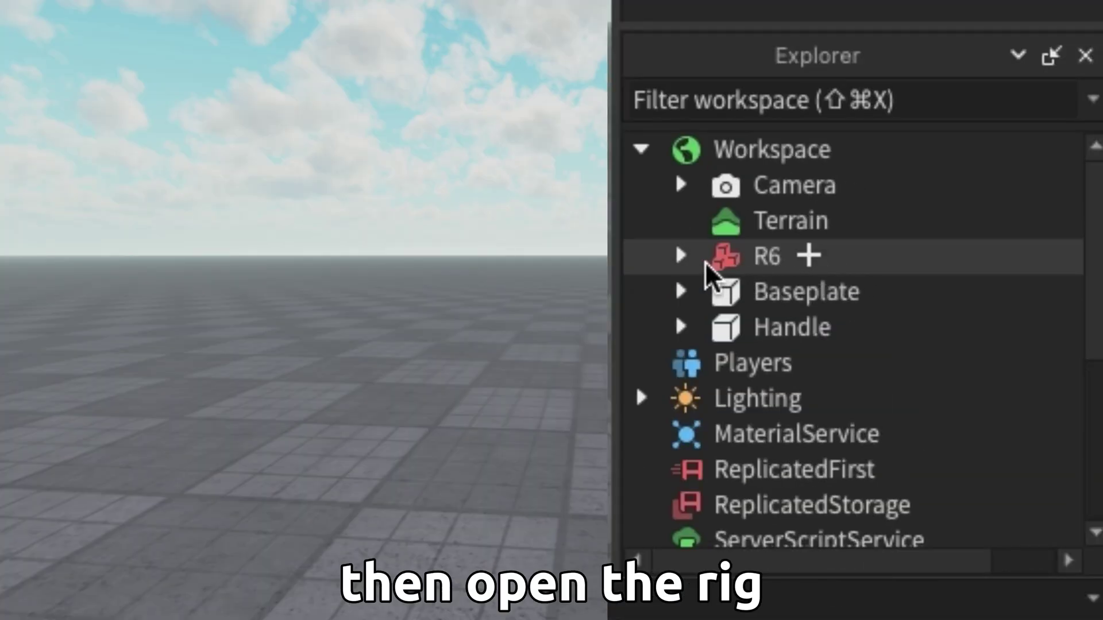
- Expand R6 in Explorer and move the Handle into its Right Arm
click(680, 255)
scroll(718, 345, down, 2)
drag(753, 411, 839, 265)
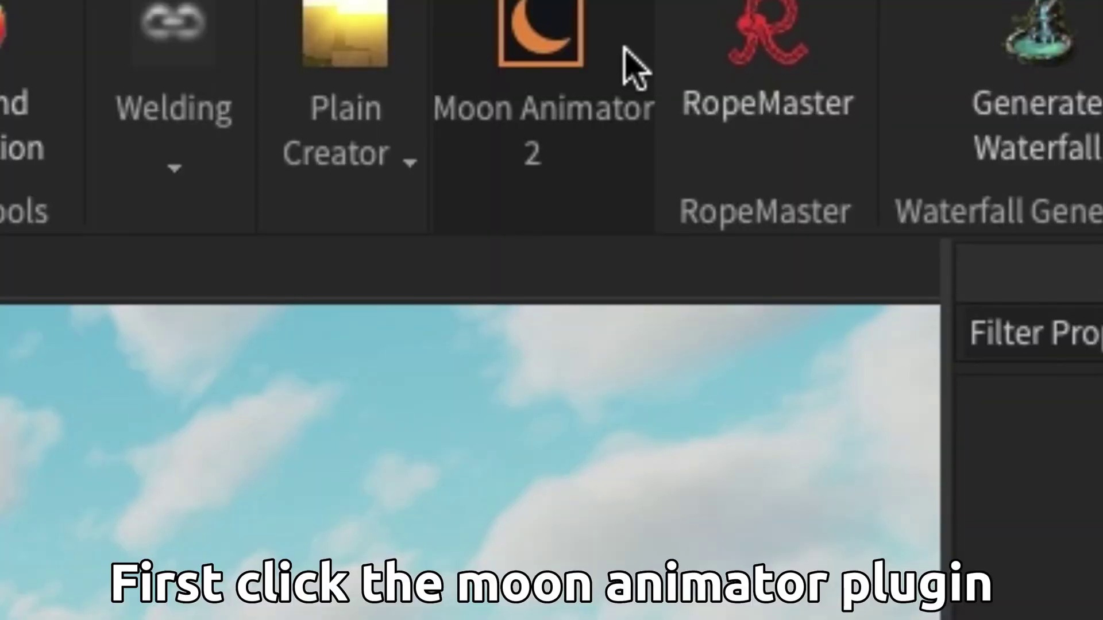
- Weld the flashlight Handle to the Right Arm in place using Easy Weld
click(595, 67)
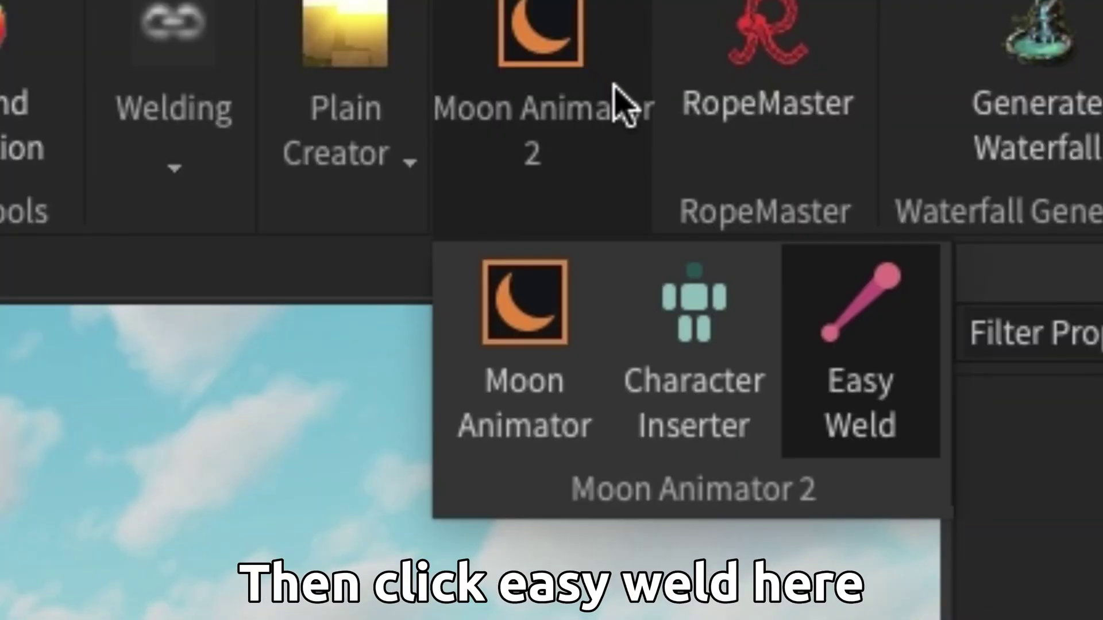
click(827, 339)
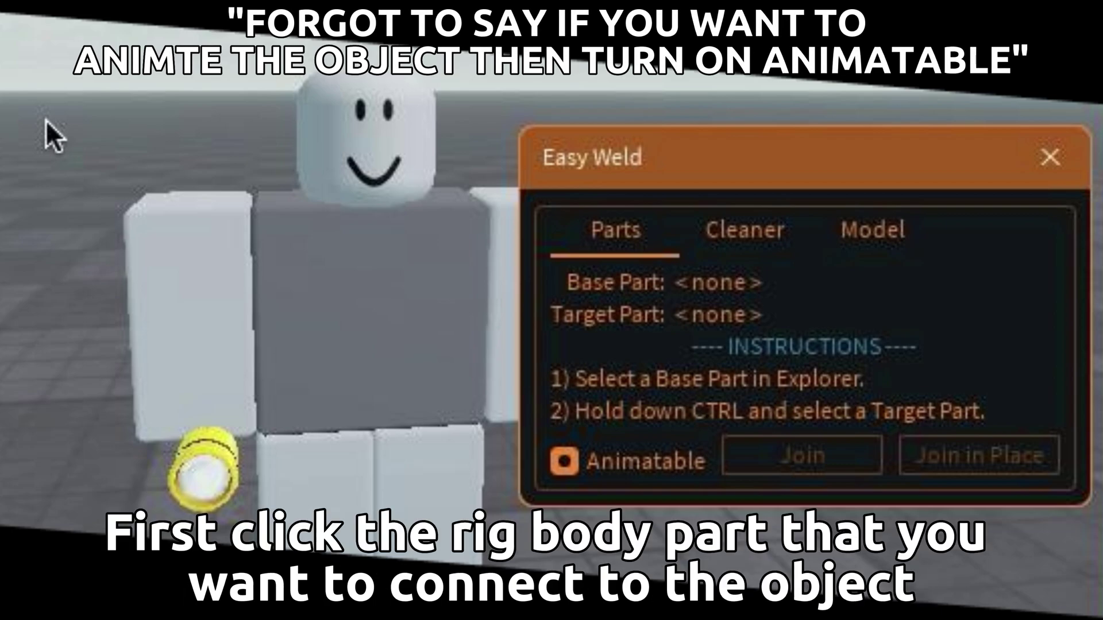
click(155, 246)
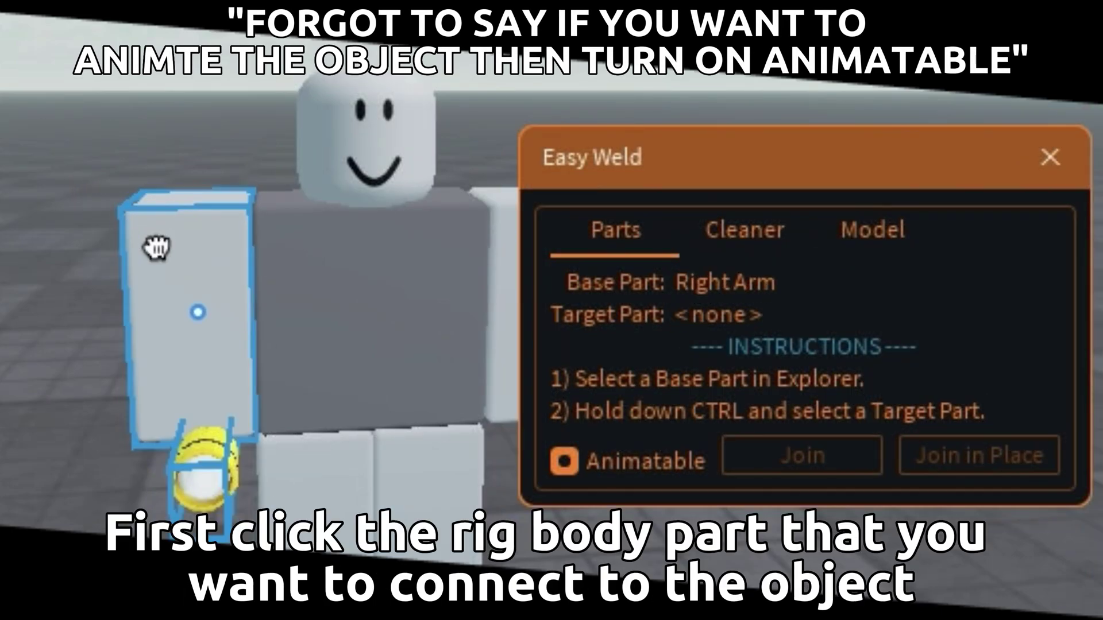
ctrl+click(181, 477)
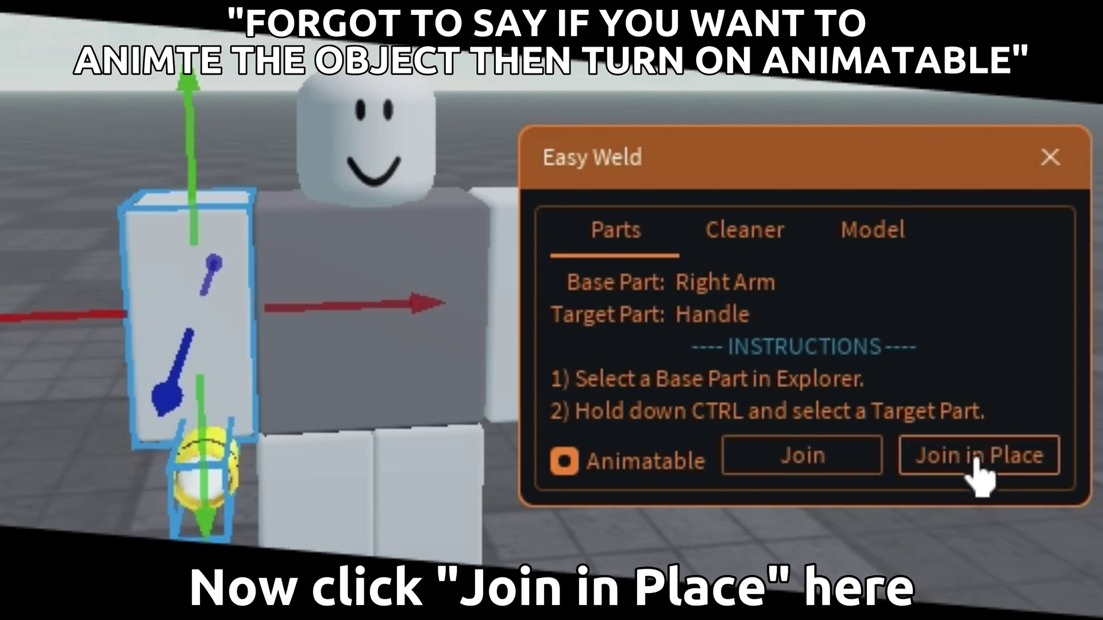
click(954, 467)
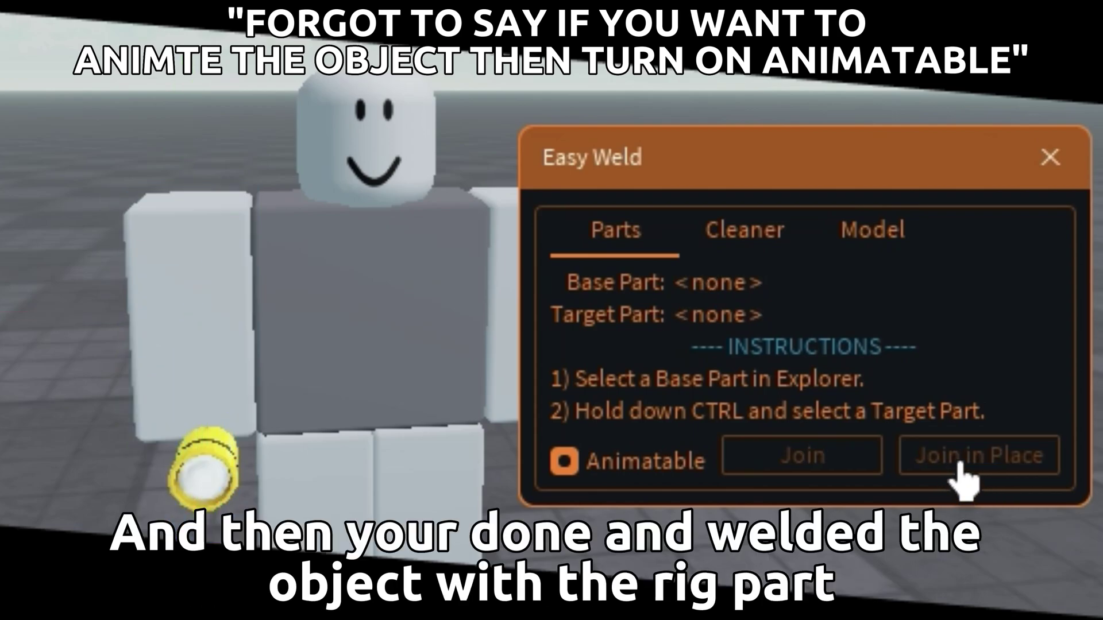
click(1039, 175)
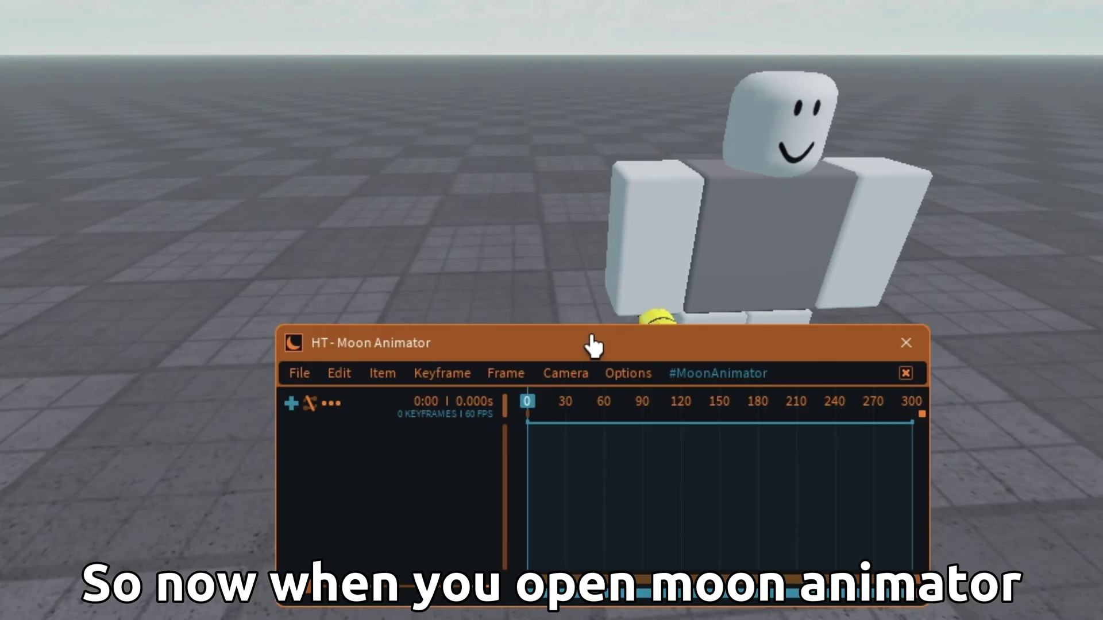
- Add the R6 rig to the animation and rotate its Right Arm holding the flashlight
click(302, 403)
click(407, 603)
scroll(566, 192, down, 5)
click(656, 241)
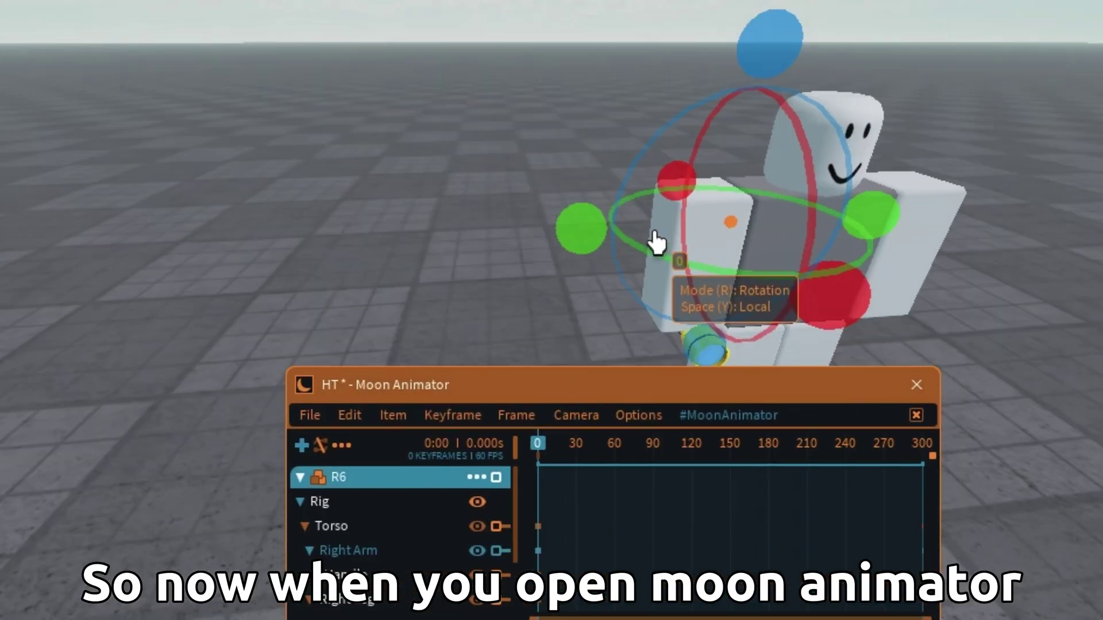
right_drag(656, 241, 679, 212)
drag(679, 212, 812, 232)
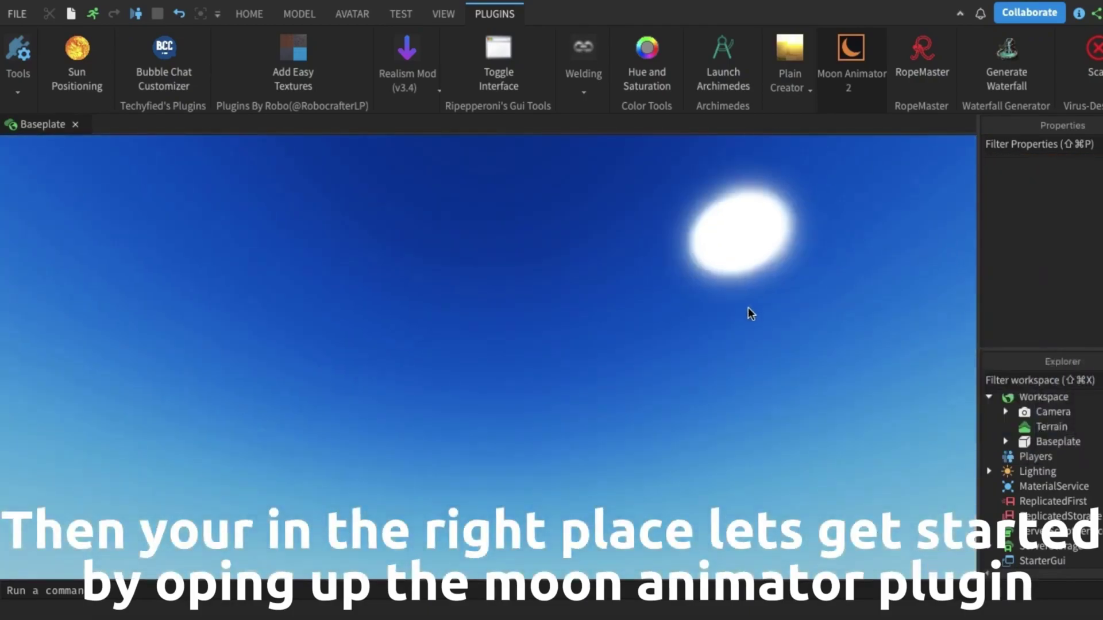
- Open the Character Inserter from the Moon Animator 2 plugin menu
click(853, 64)
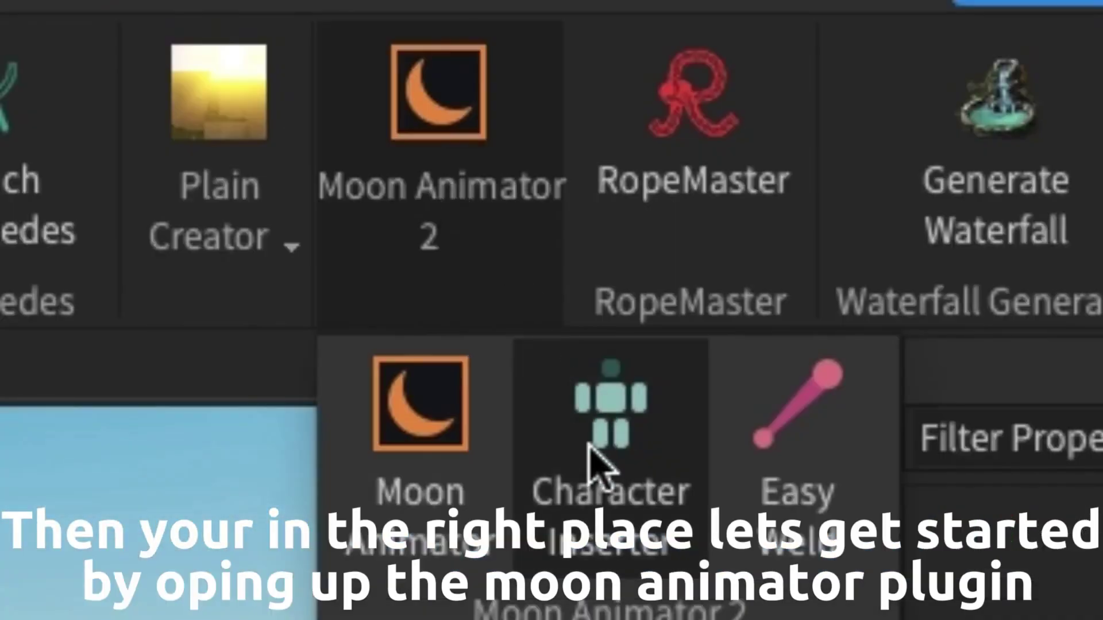
click(896, 152)
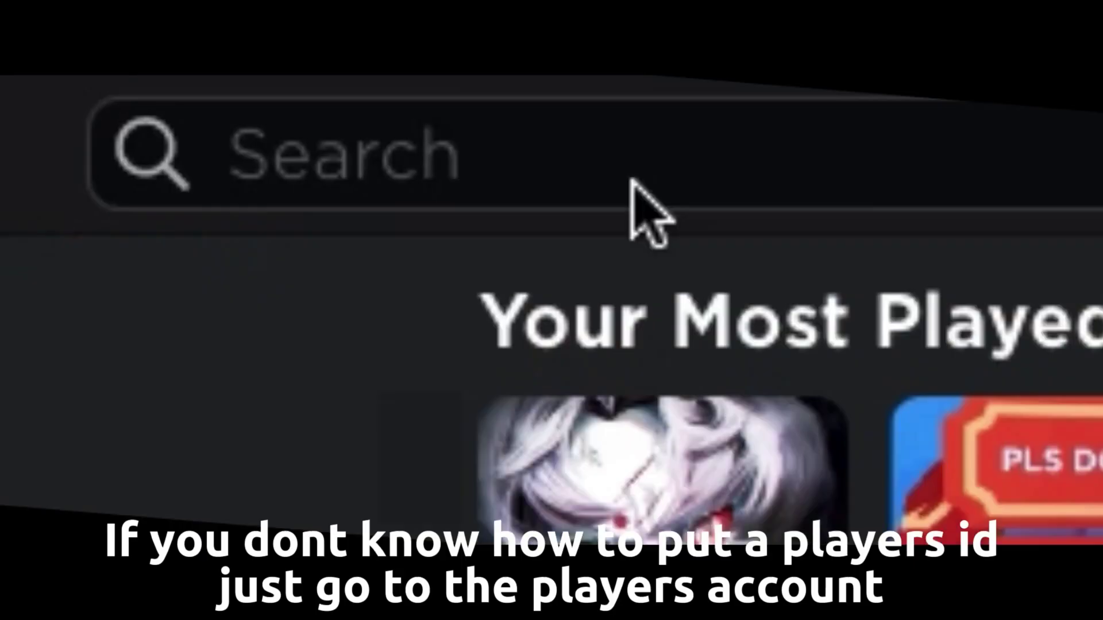
- Search the Roblox site for 'roblox' and open the Roblox user's profile to get its ID
click(631, 180)
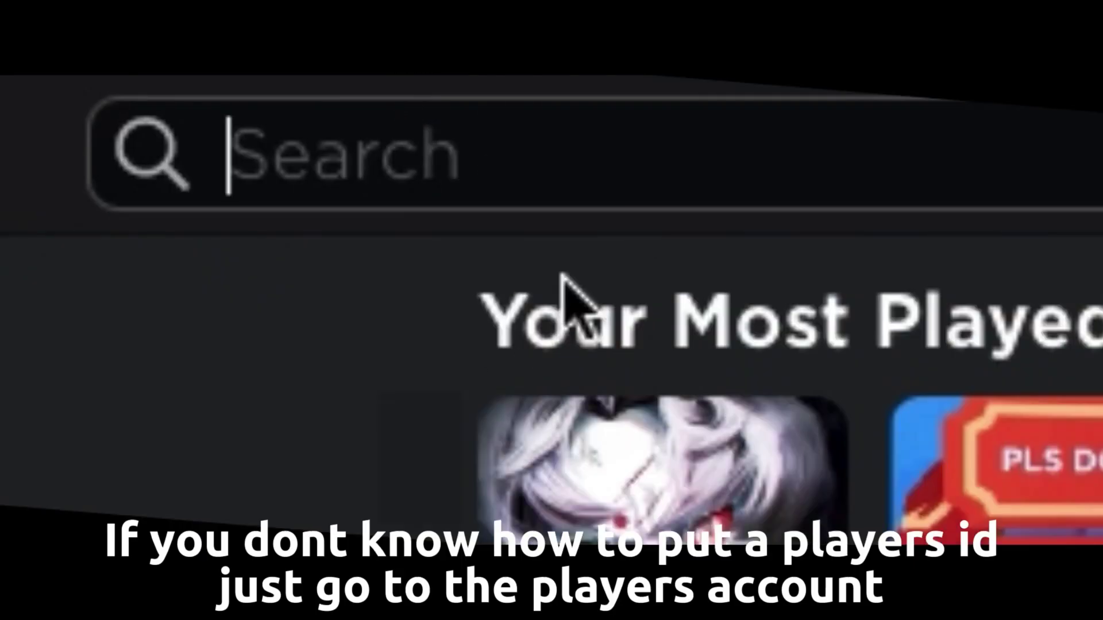
text(roblox)
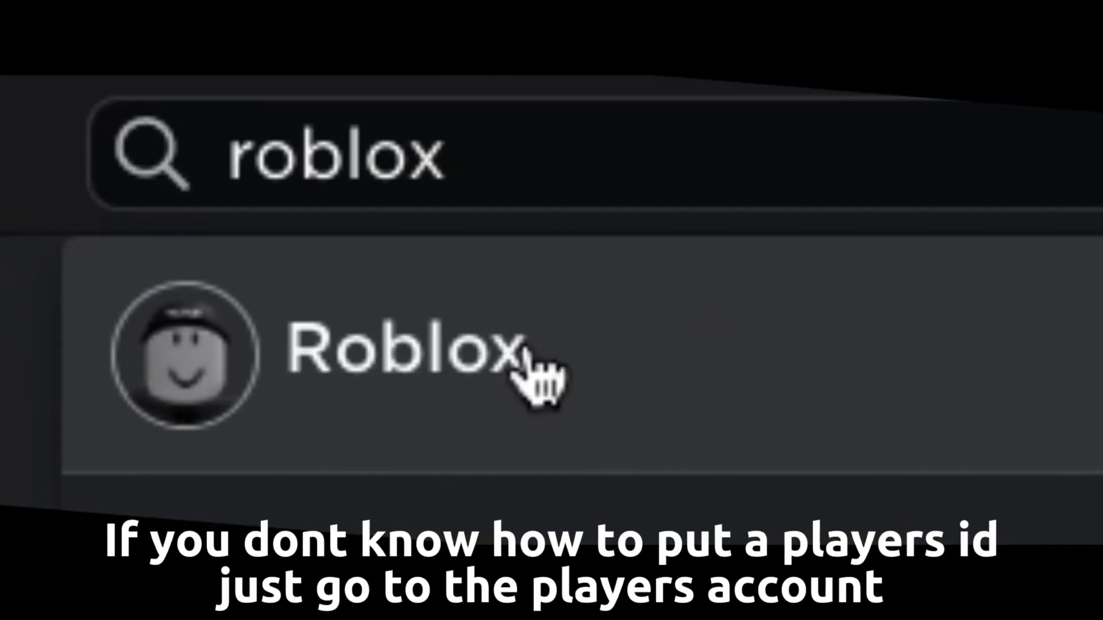
click(517, 357)
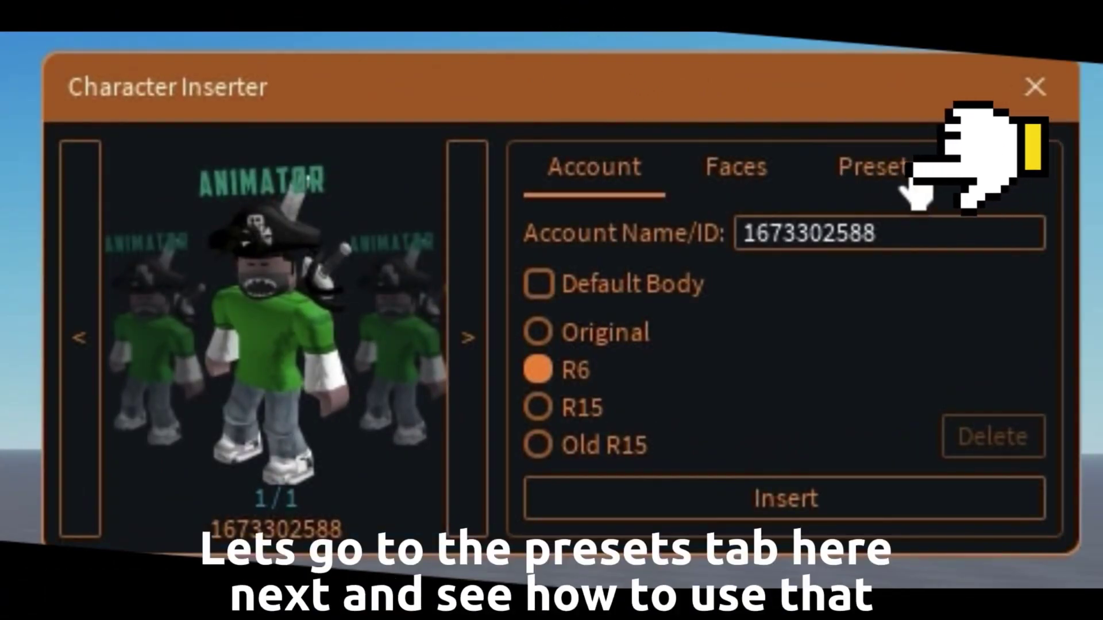
- Browse the free rigs in the Presets tab and insert a plain preset rig onto the baseplate
click(879, 173)
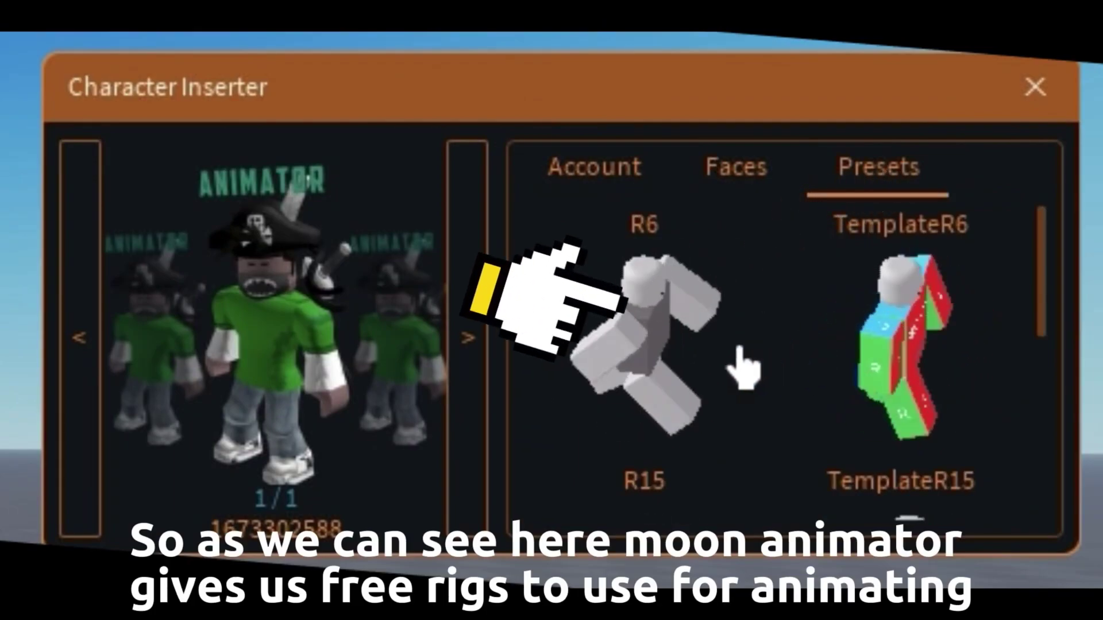
scroll(660, 357, down, 3)
scroll(659, 350, down, 2)
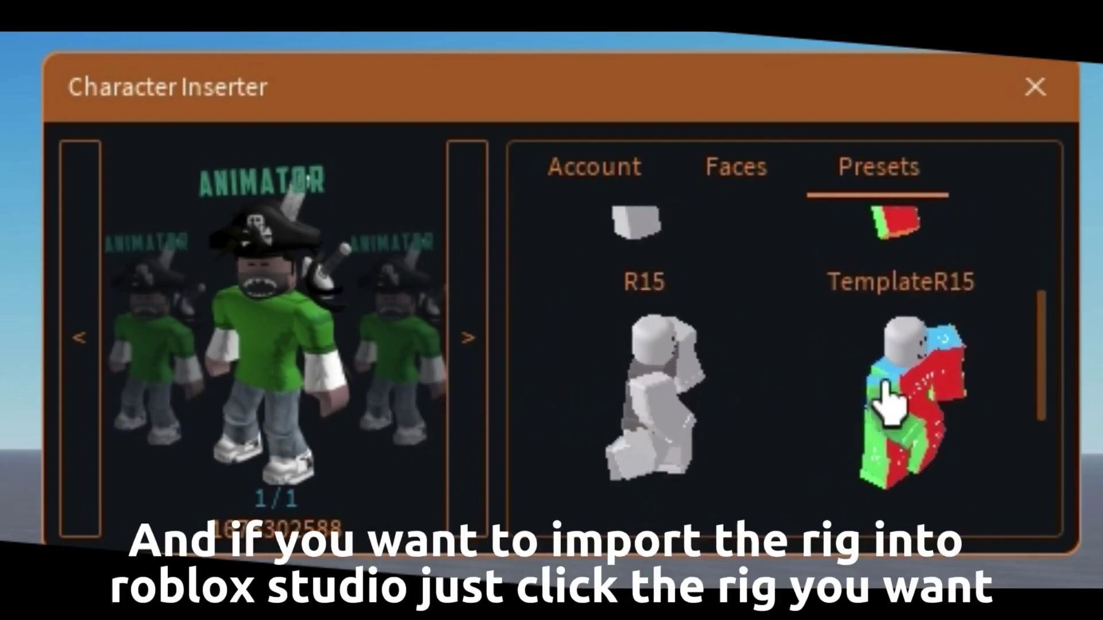
scroll(879, 397, down, 2)
scroll(886, 339, down, 3)
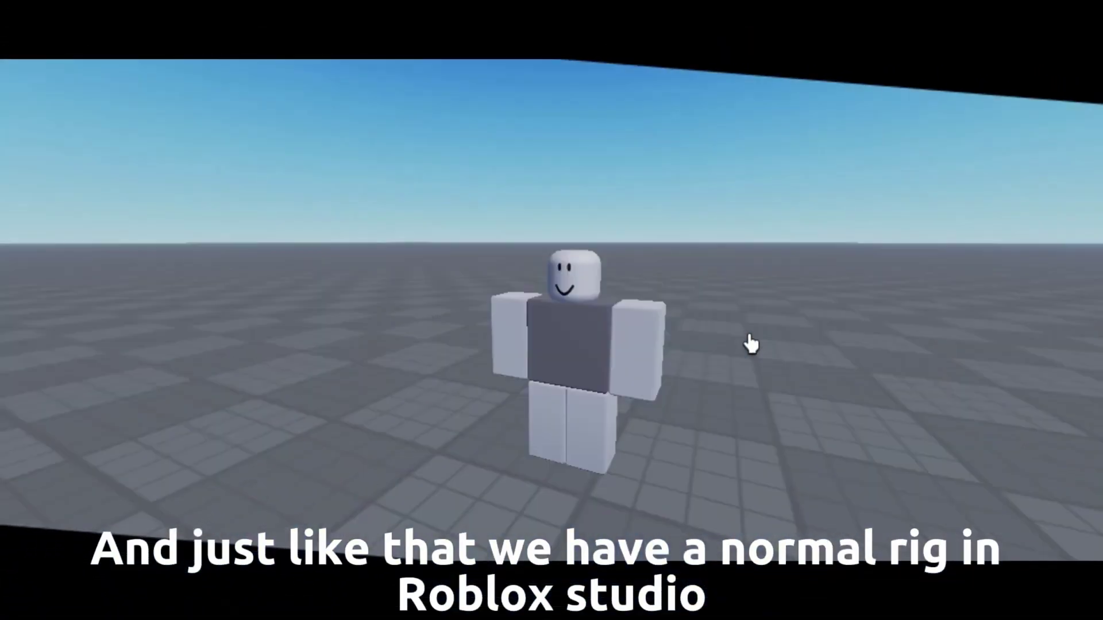
scroll(586, 374, up, 3)
click(712, 387)
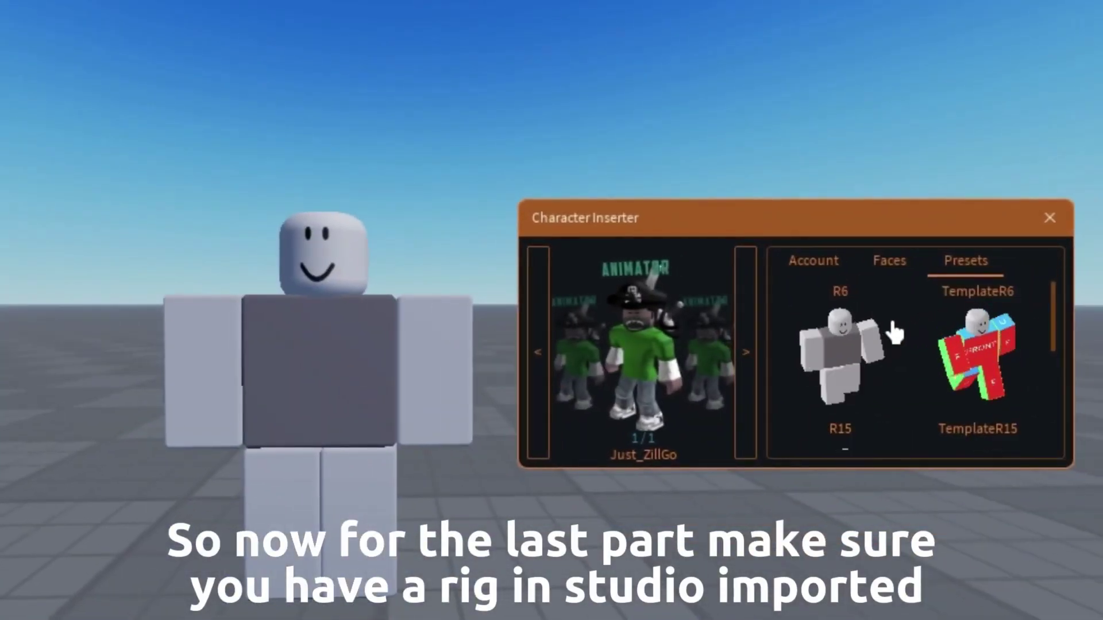
- Apply the Chiseled Good Looks face from the Faces tab to the imported rig's head
click(881, 271)
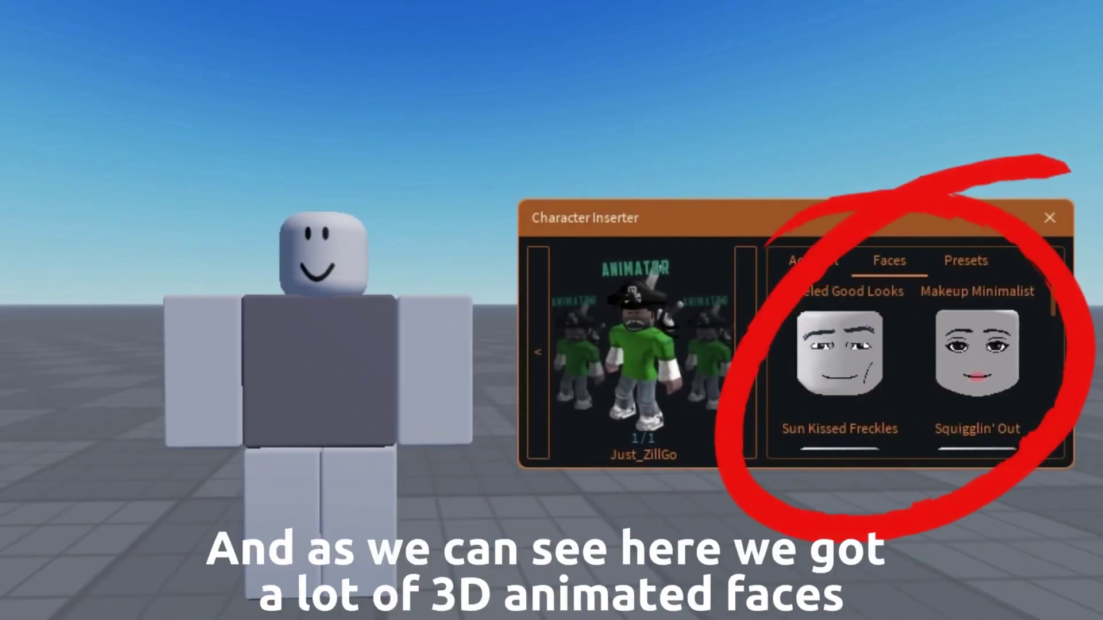
scroll(885, 390, down, 3)
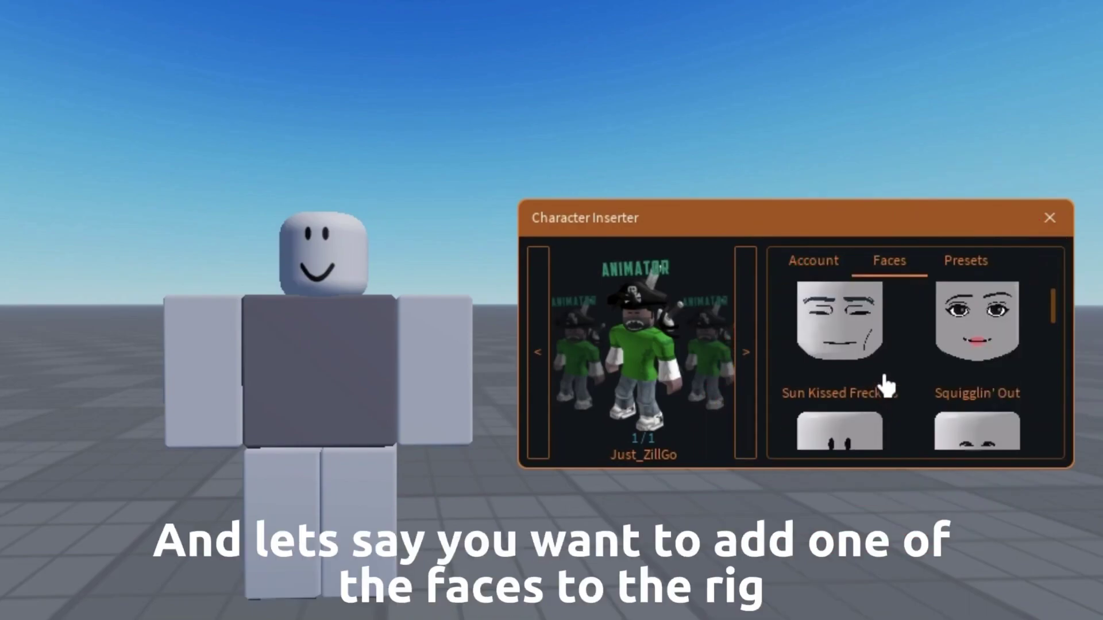
scroll(910, 408, down, 3)
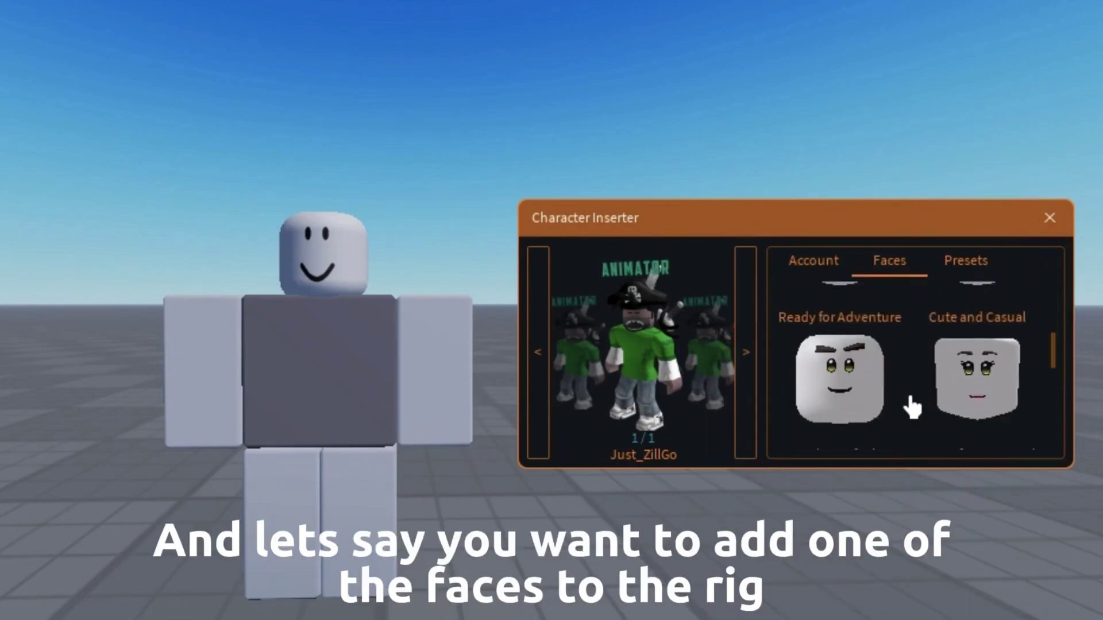
click(419, 276)
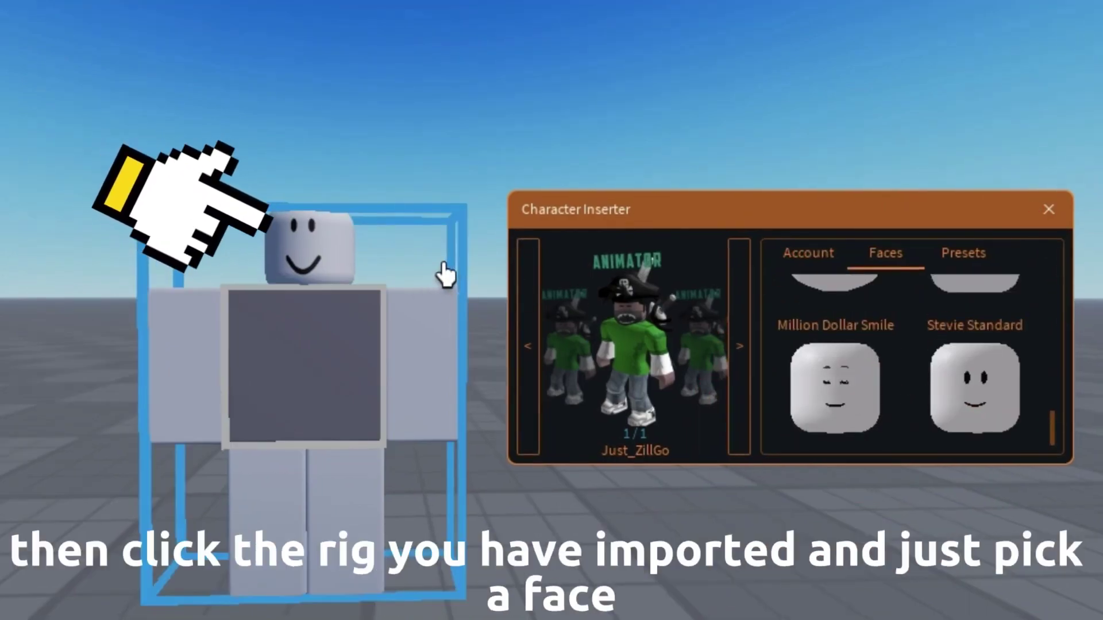
scroll(857, 364, up, 5)
click(857, 364)
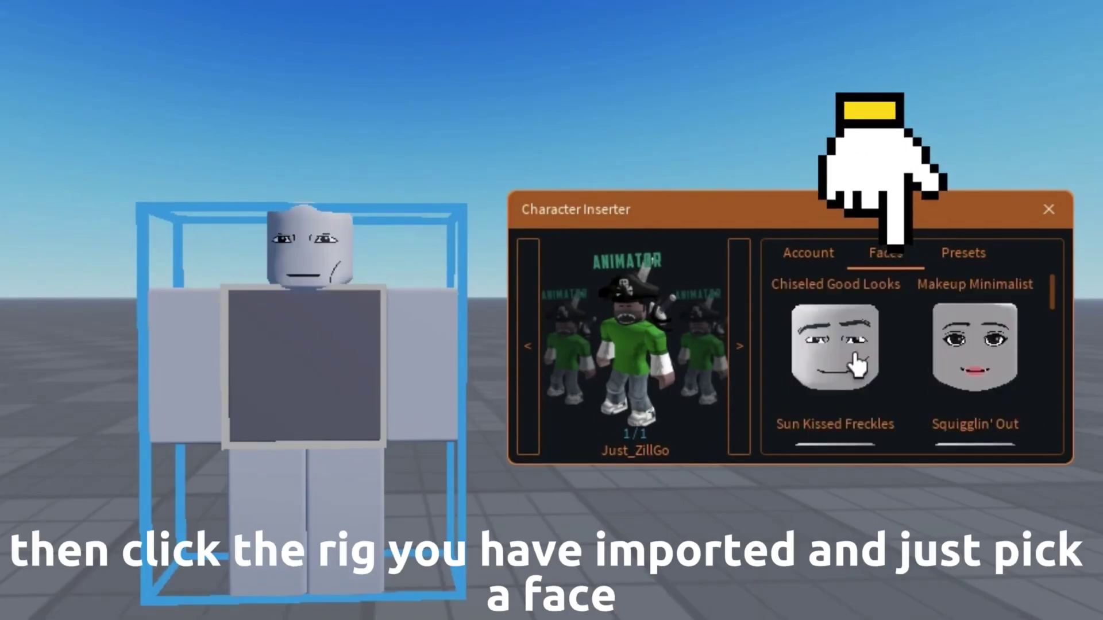
key(a)
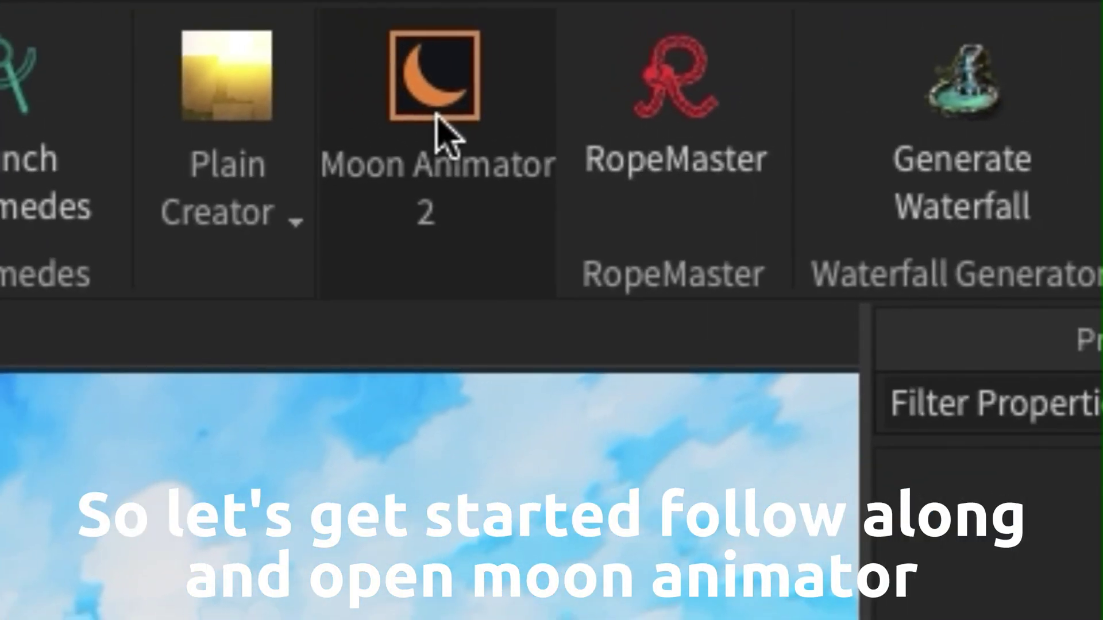
- Add a Camera item to the FP animation
click(444, 138)
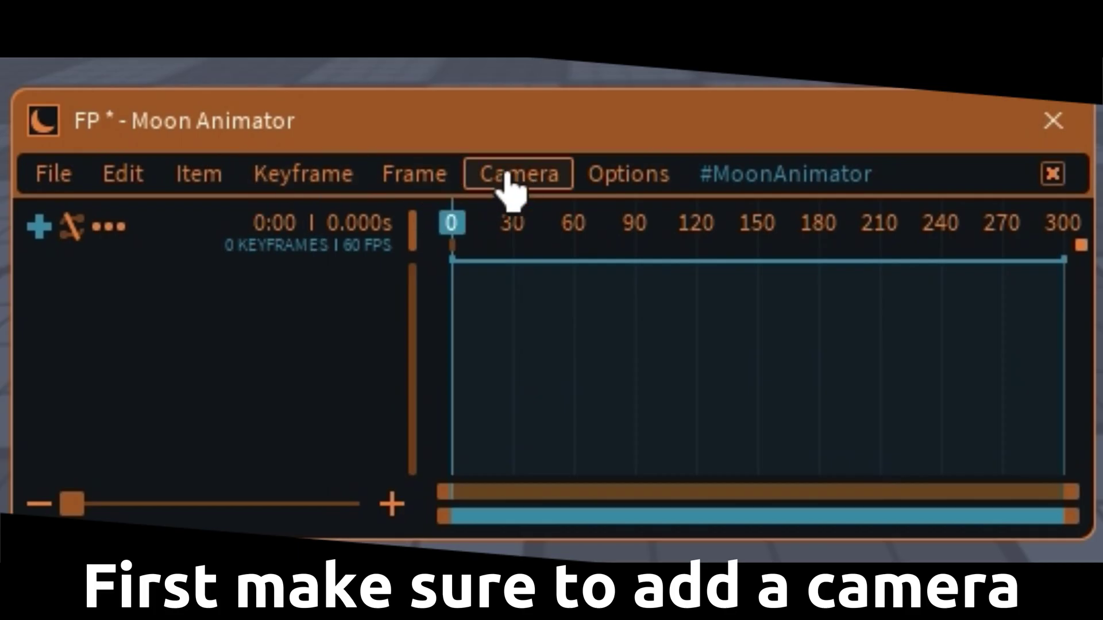
click(508, 183)
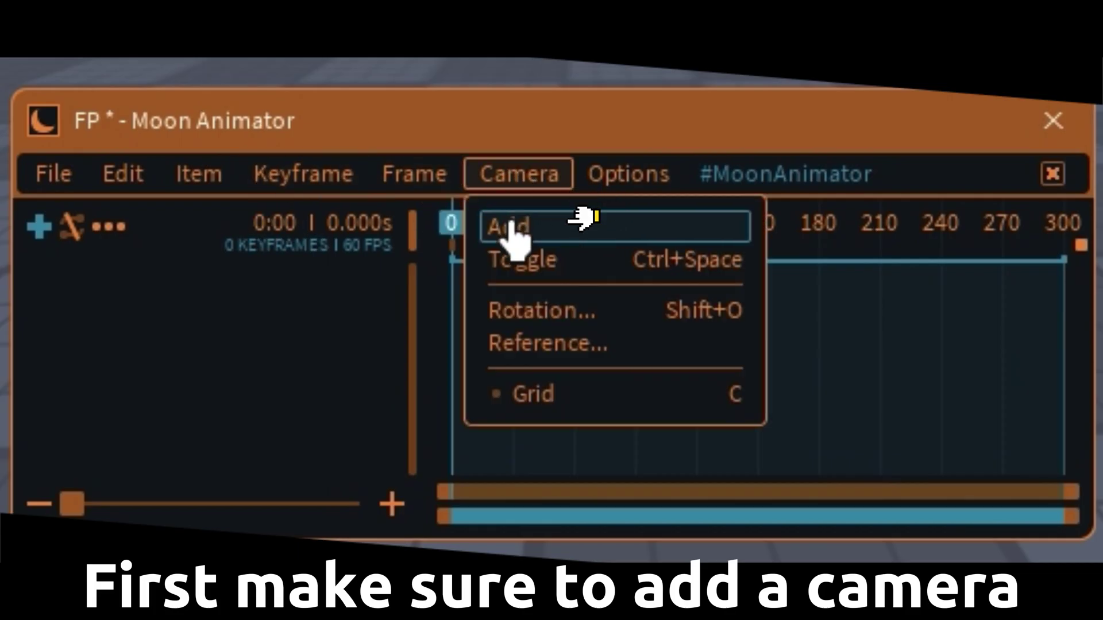
click(510, 227)
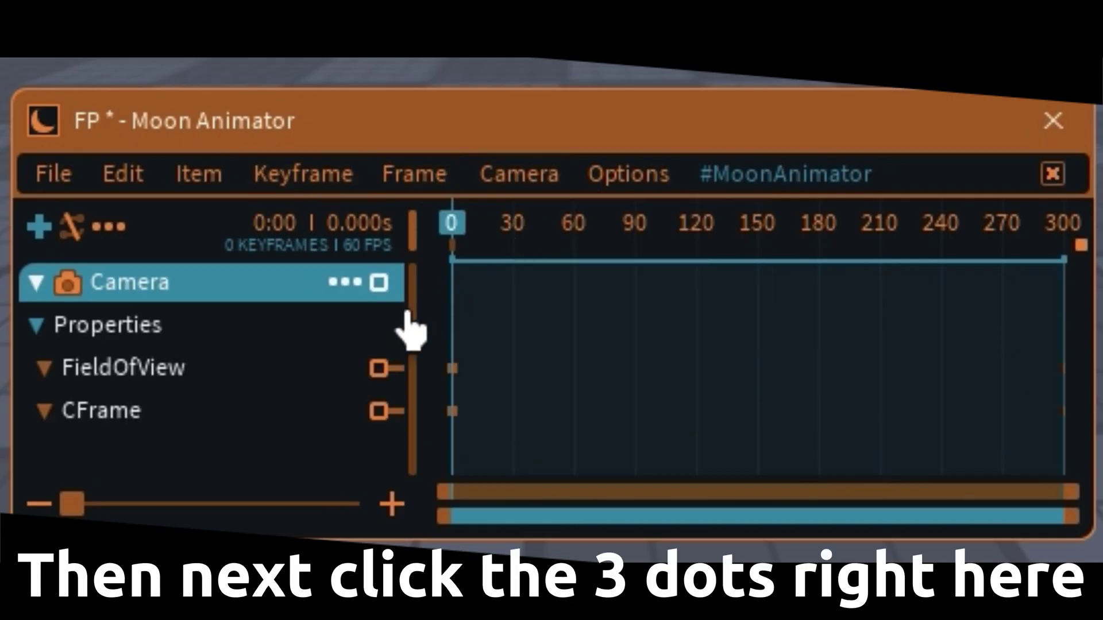
- Enable the AttachToPart property on the Camera item, creating its track
click(344, 283)
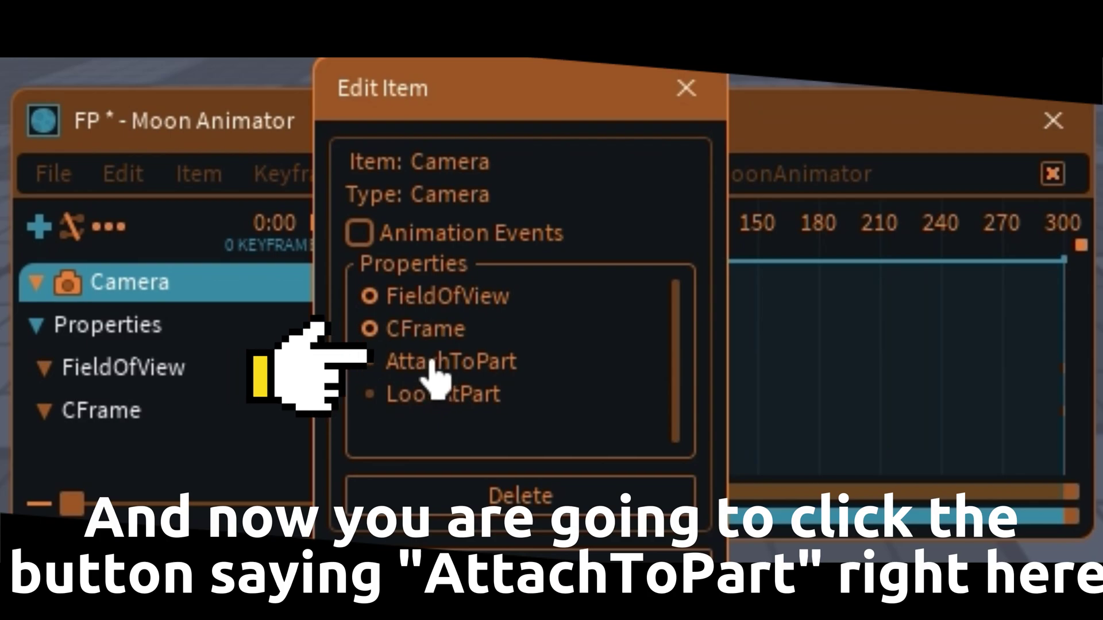
click(438, 362)
click(520, 549)
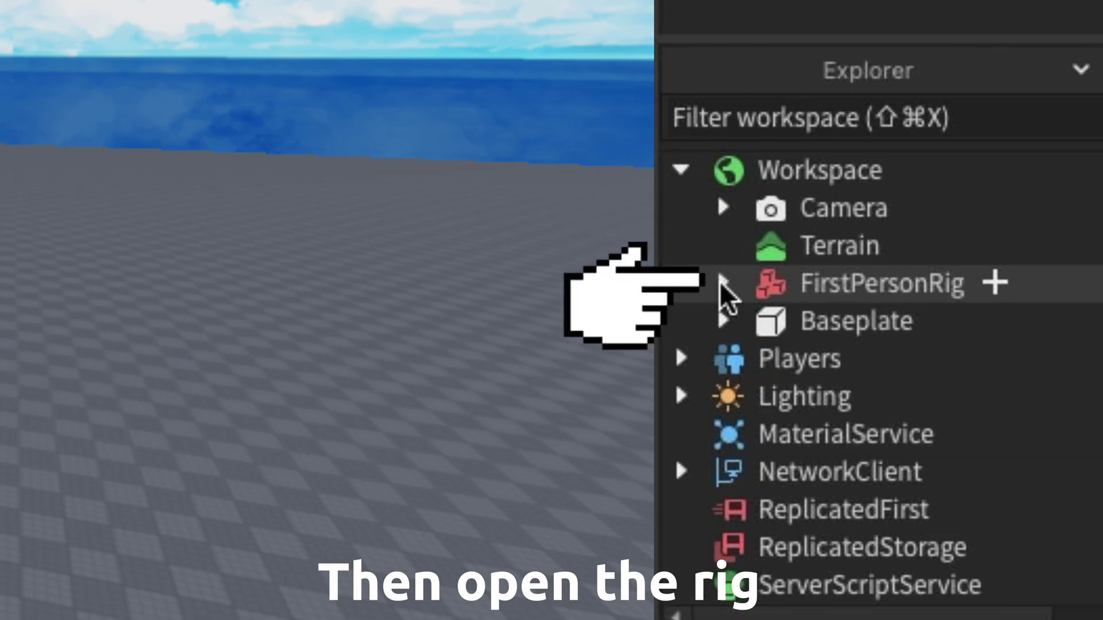
- Set the Camera's AttachToPart keyframe to FirstPersonRig's Head, then select the rig for adding
click(722, 282)
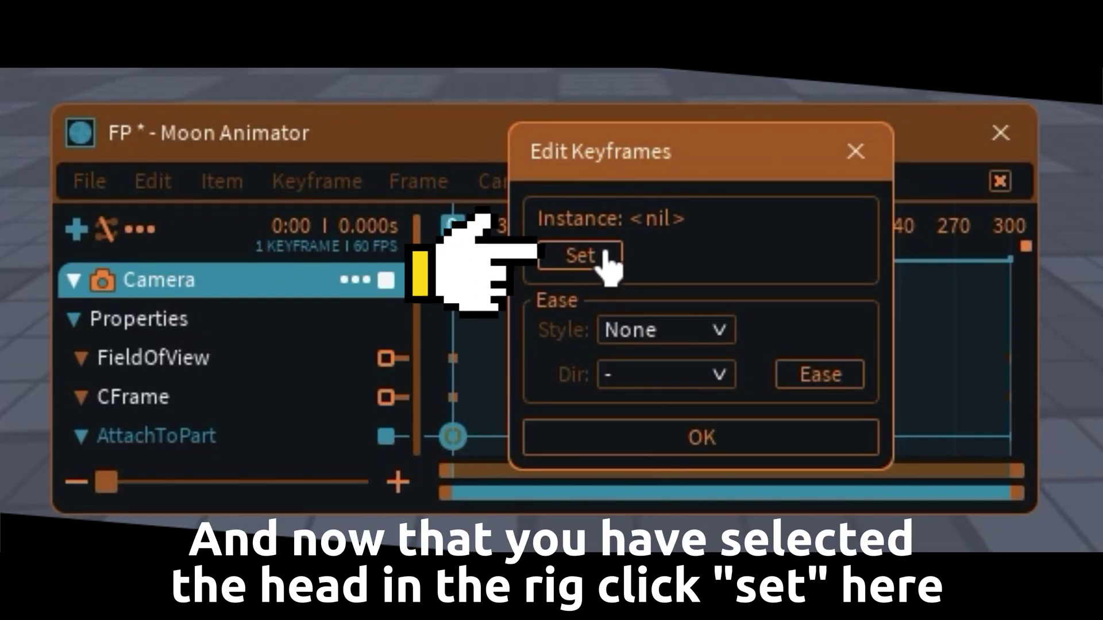
click(606, 261)
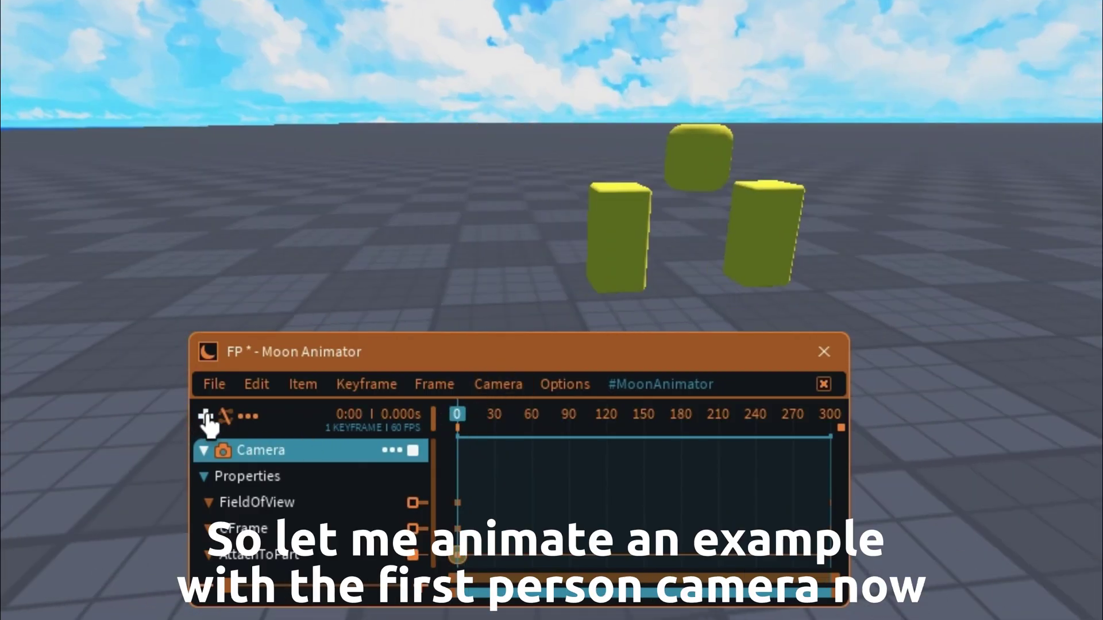
click(205, 416)
click(652, 271)
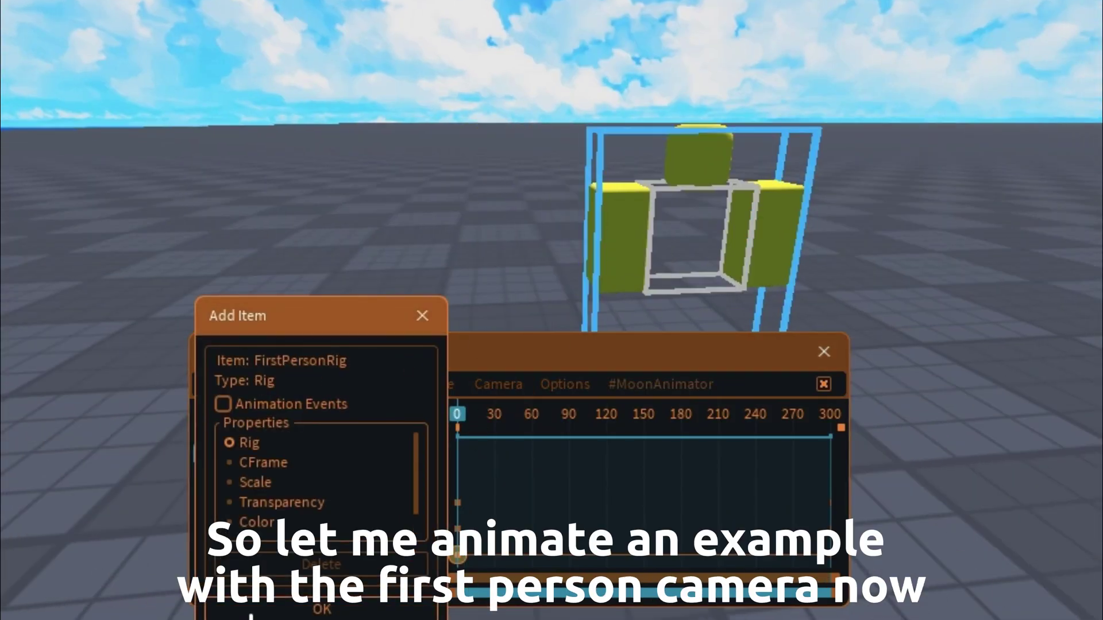
- Add FirstPersonRig to the FP animation and move to a later frame for posing
click(252, 614)
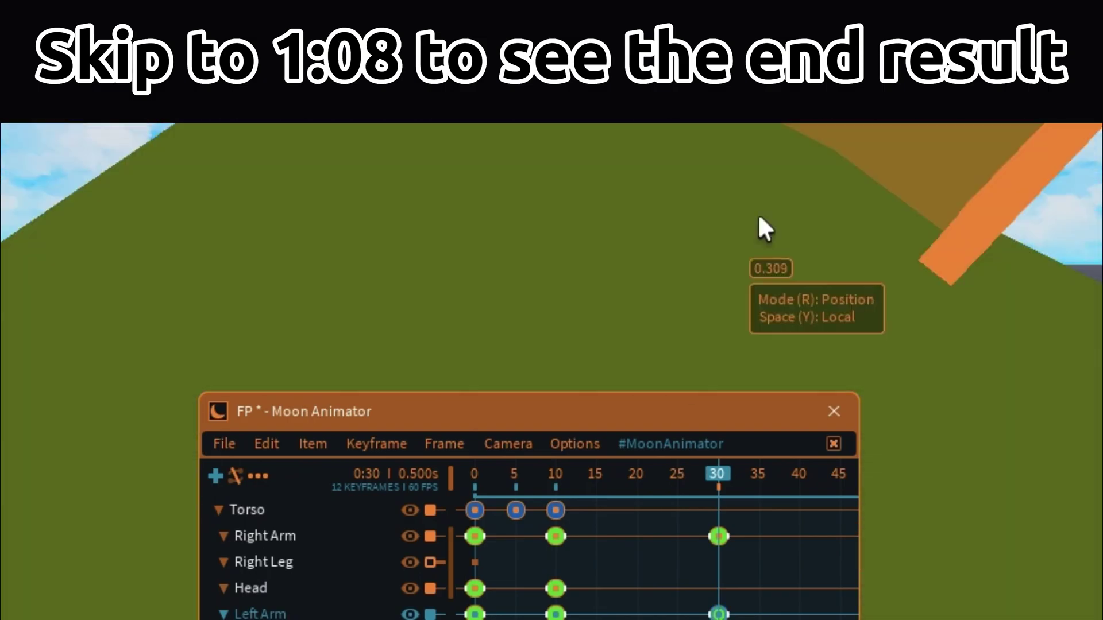
click(749, 488)
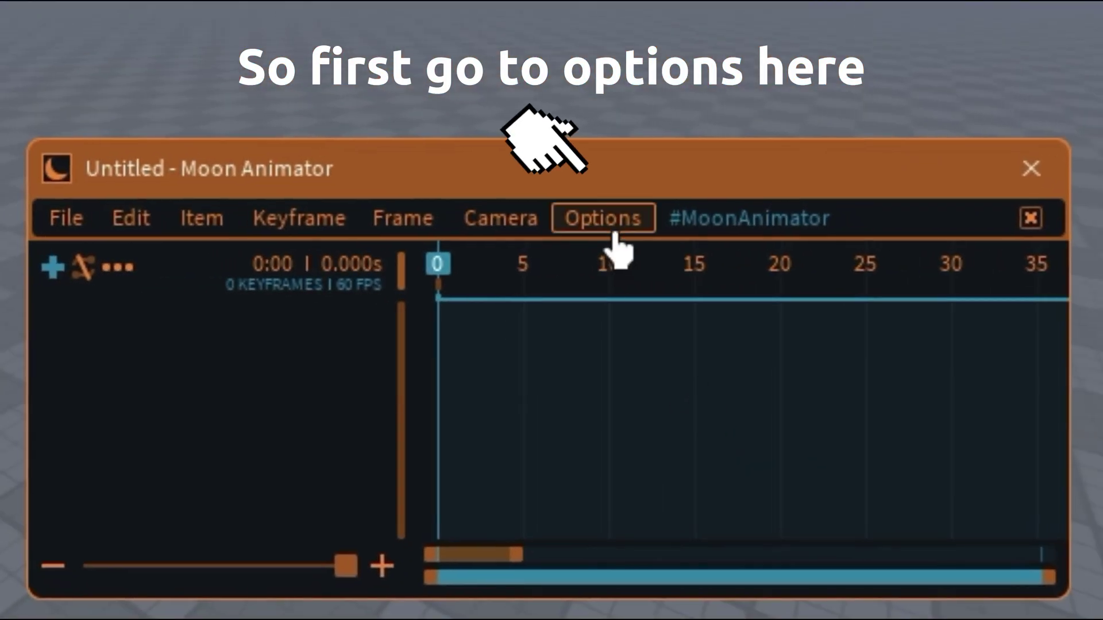
- Switch Moon Animator's theme to Lunar to preview it, then back to Default
click(620, 228)
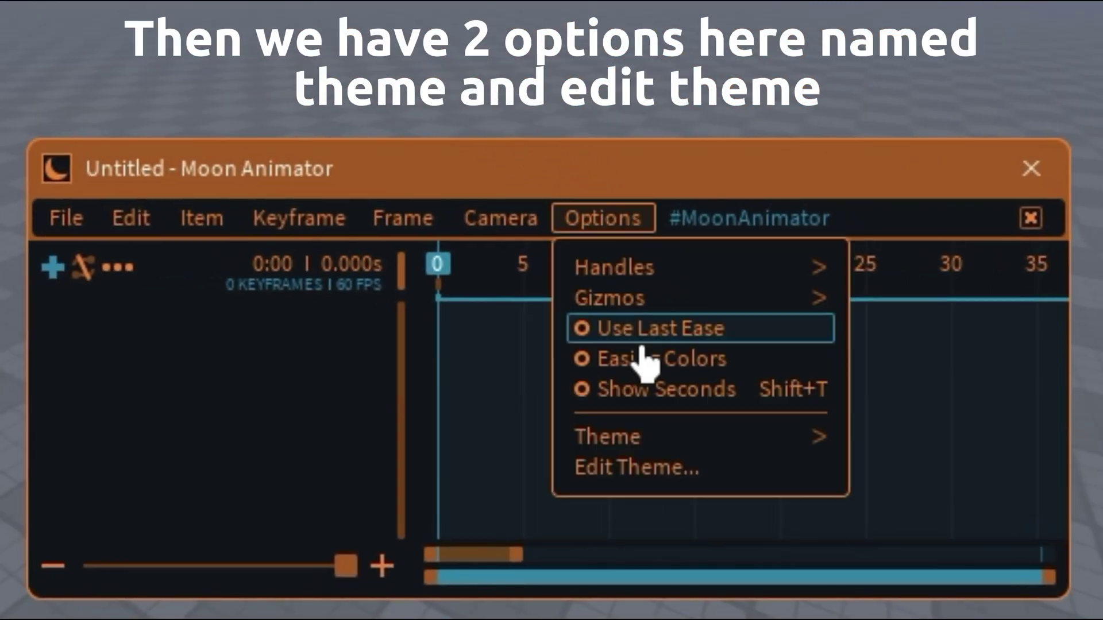
click(733, 437)
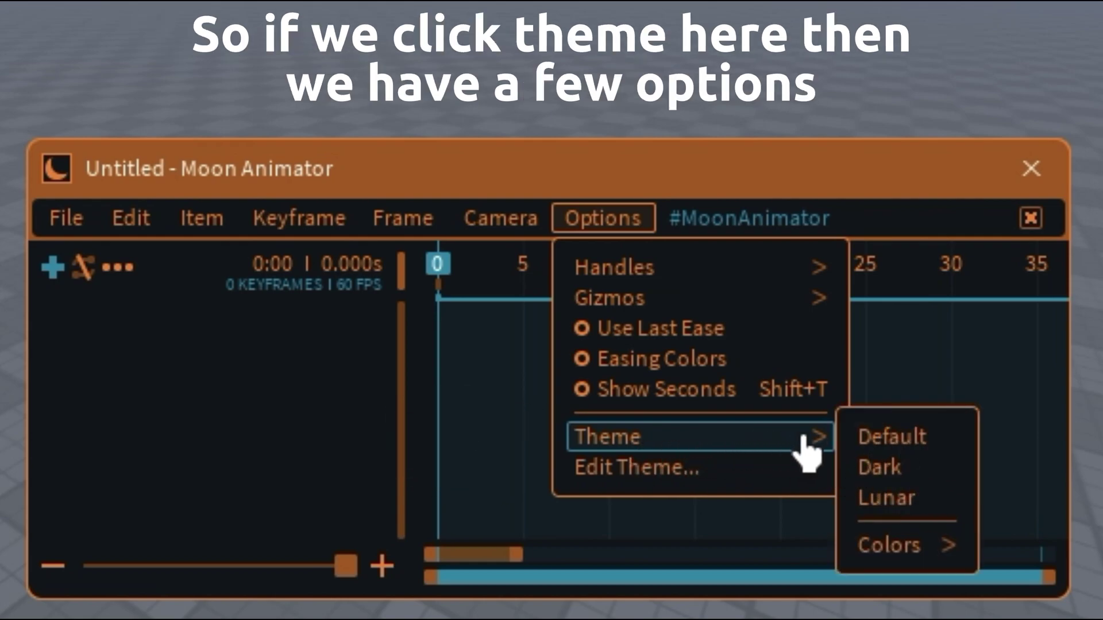
click(908, 500)
click(906, 498)
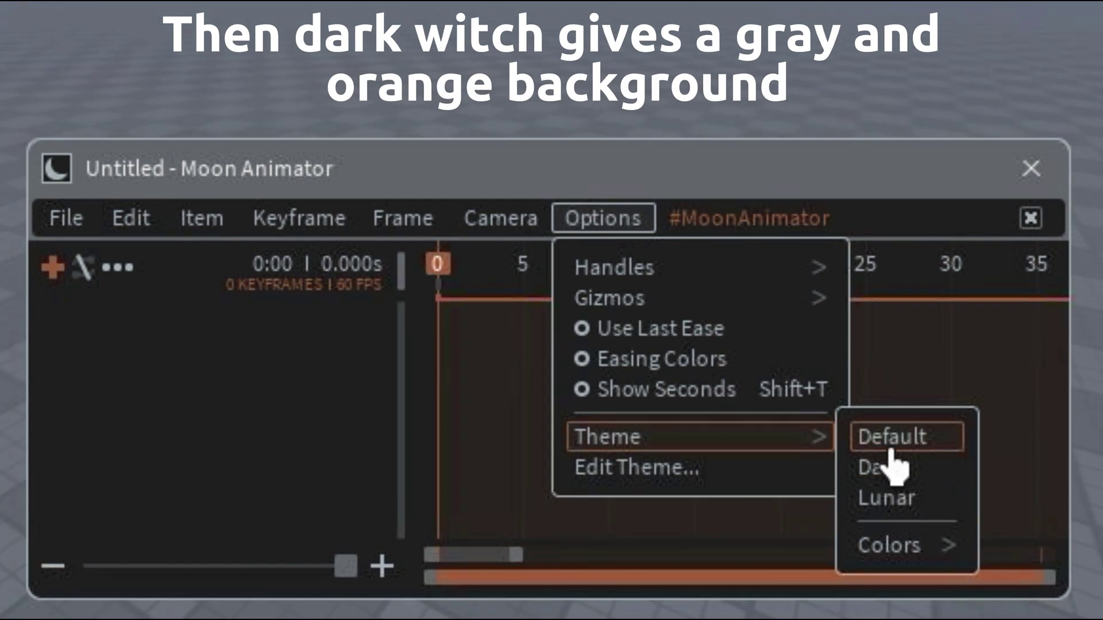
click(891, 450)
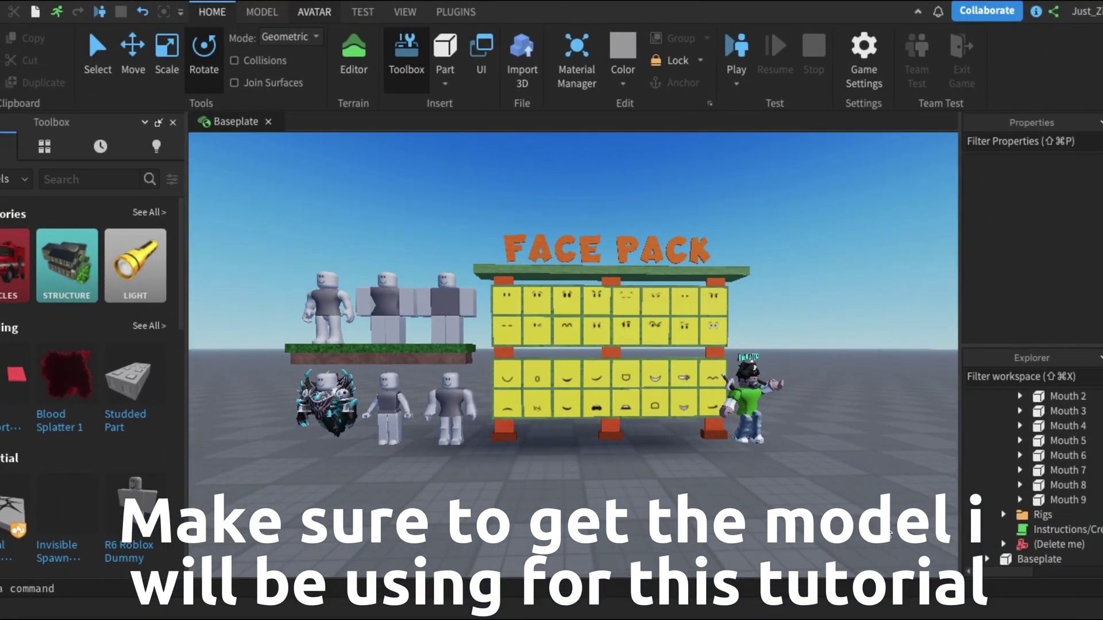
- Expand the Moon Animator Starter Pack in Explorer to show its Eyes, Mouths and Rigs folders
scroll(1002, 506, up, 10)
click(1004, 455)
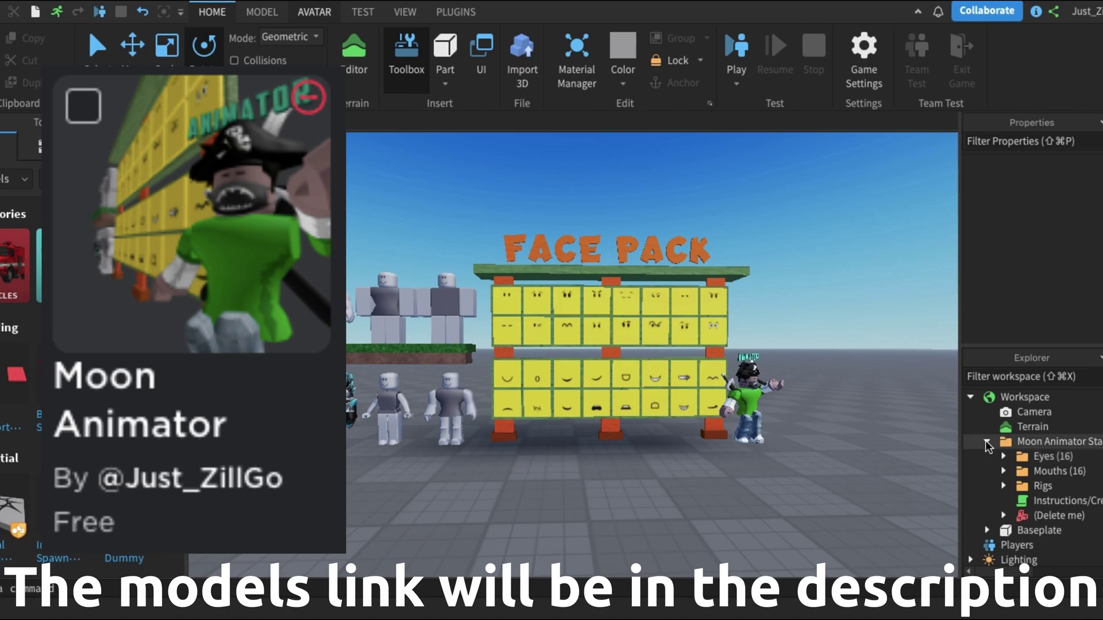
click(987, 443)
click(987, 443)
click(1058, 516)
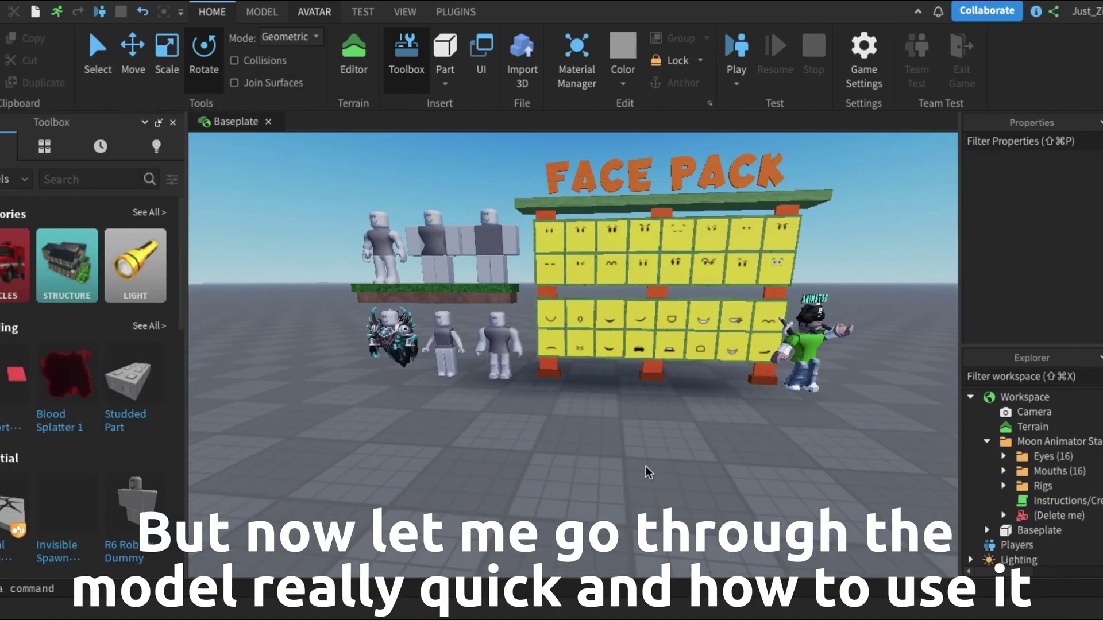
scroll(648, 473, up, 2)
scroll(535, 393, down, 3)
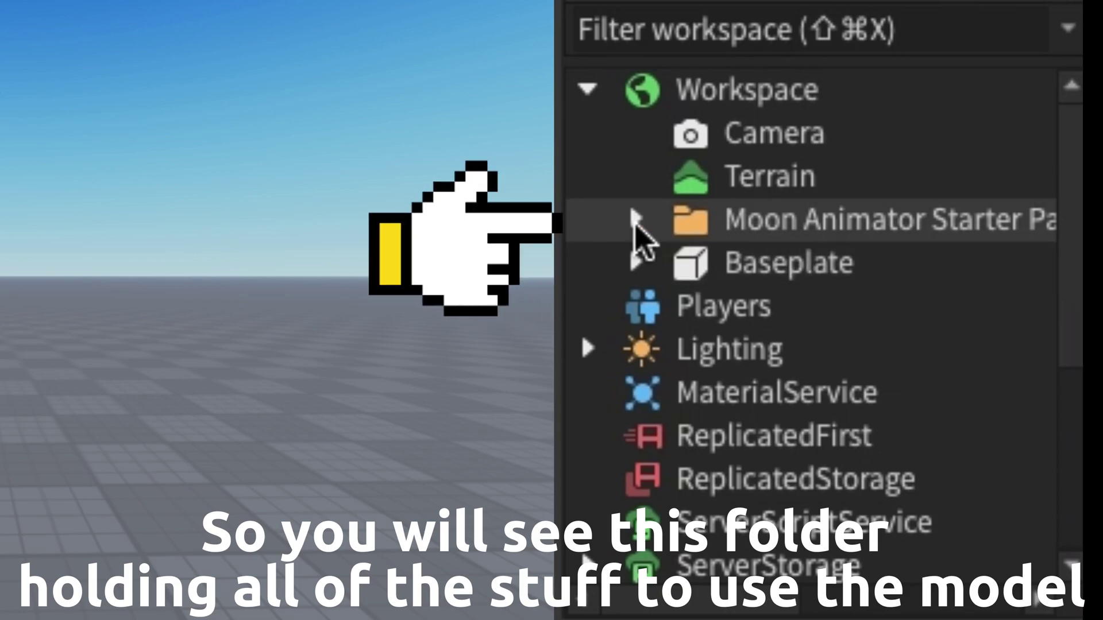
click(633, 222)
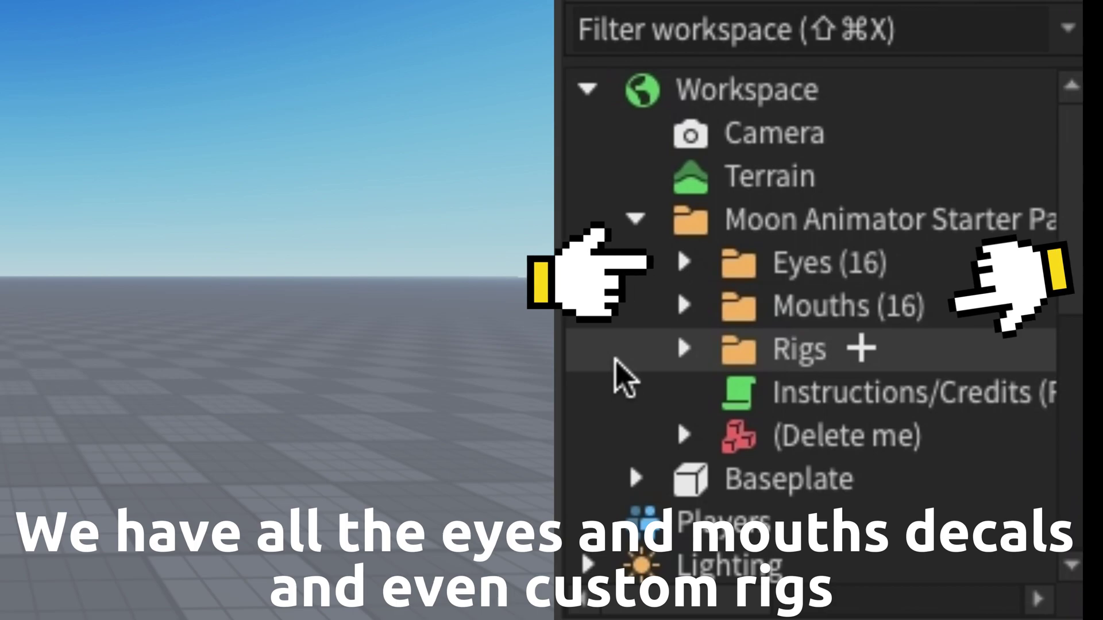
scroll(678, 419, right, 3)
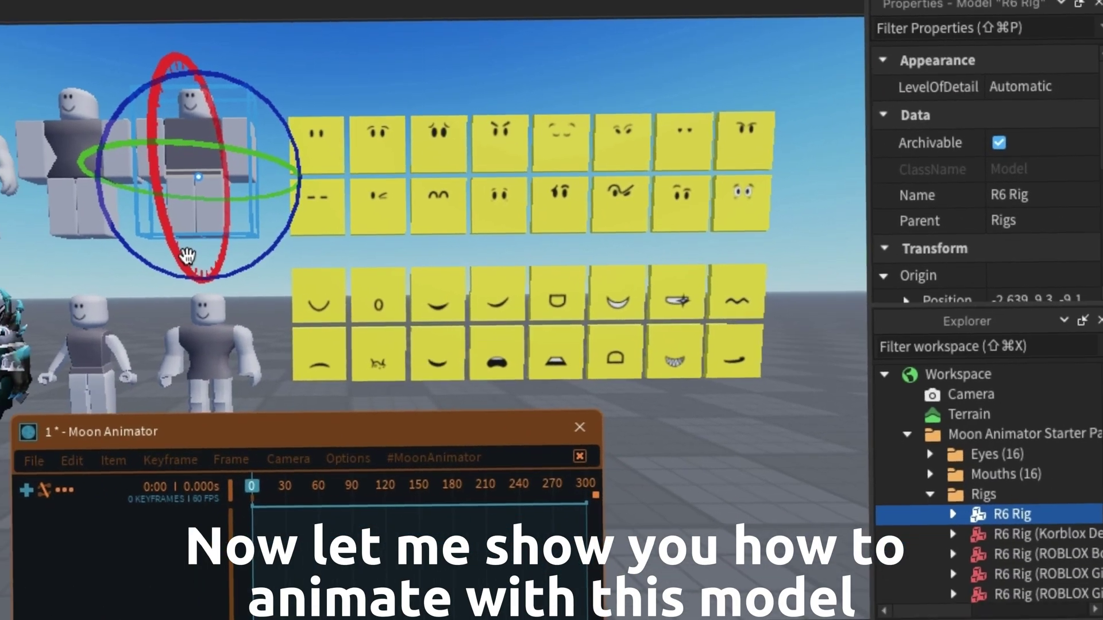
- Move R6 Rig into Workspace, frame it, and add it to the animation
scroll(296, 239, down, 5)
right_drag(296, 239, 296, 226)
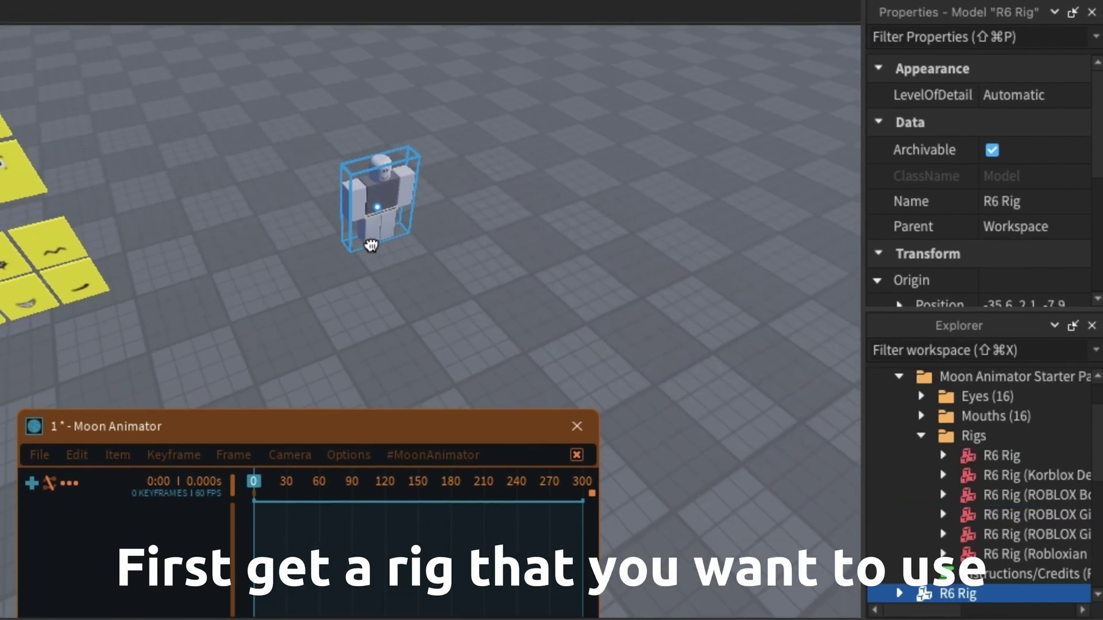
key(f)
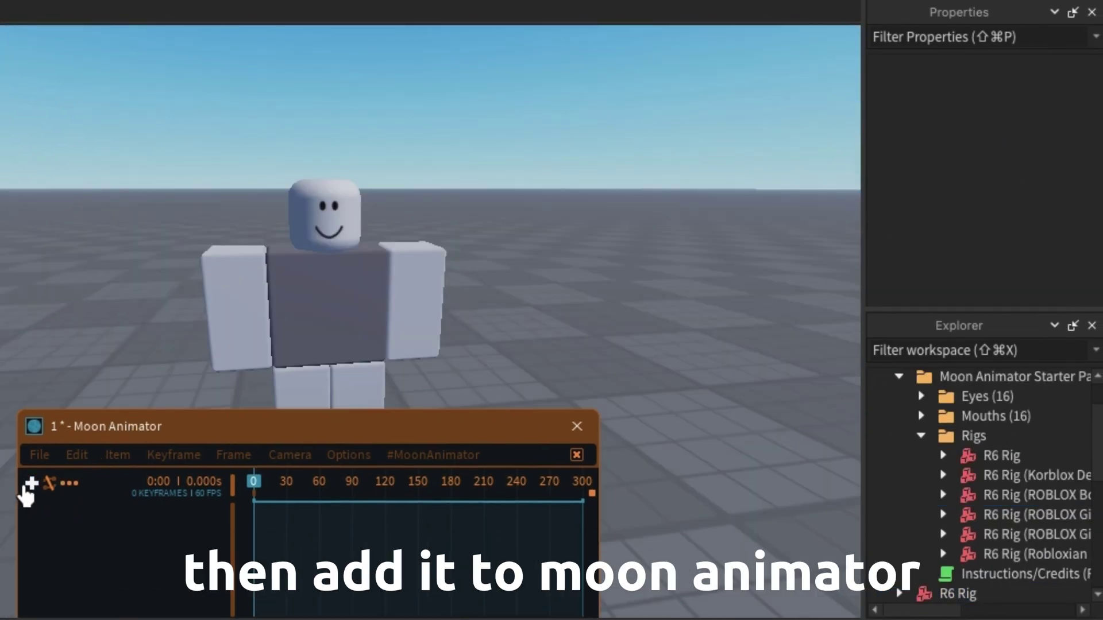
click(31, 482)
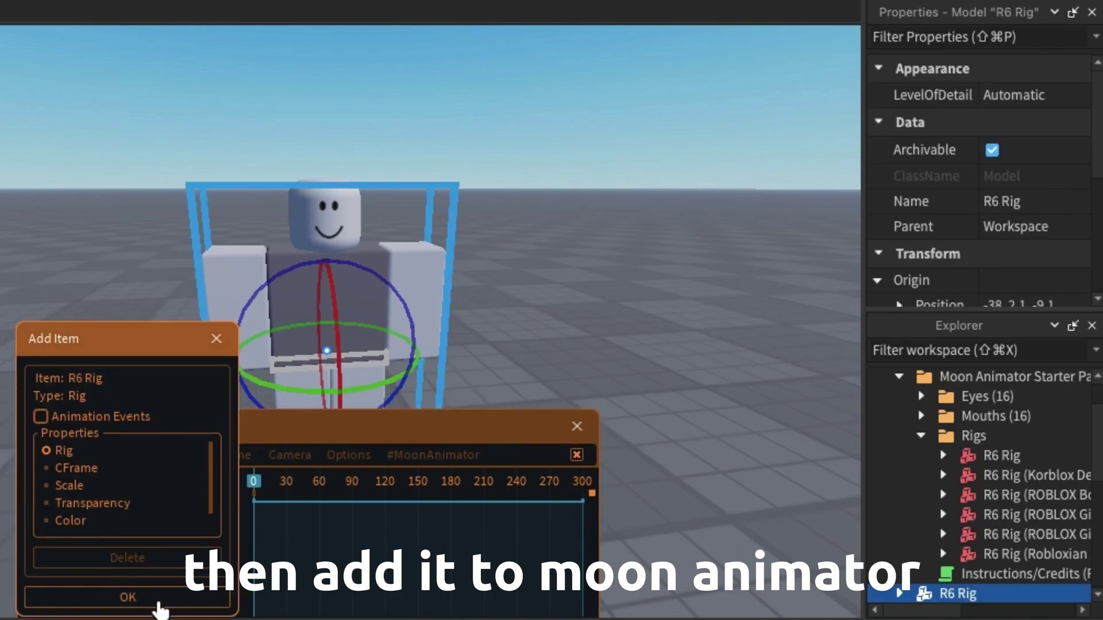
click(153, 601)
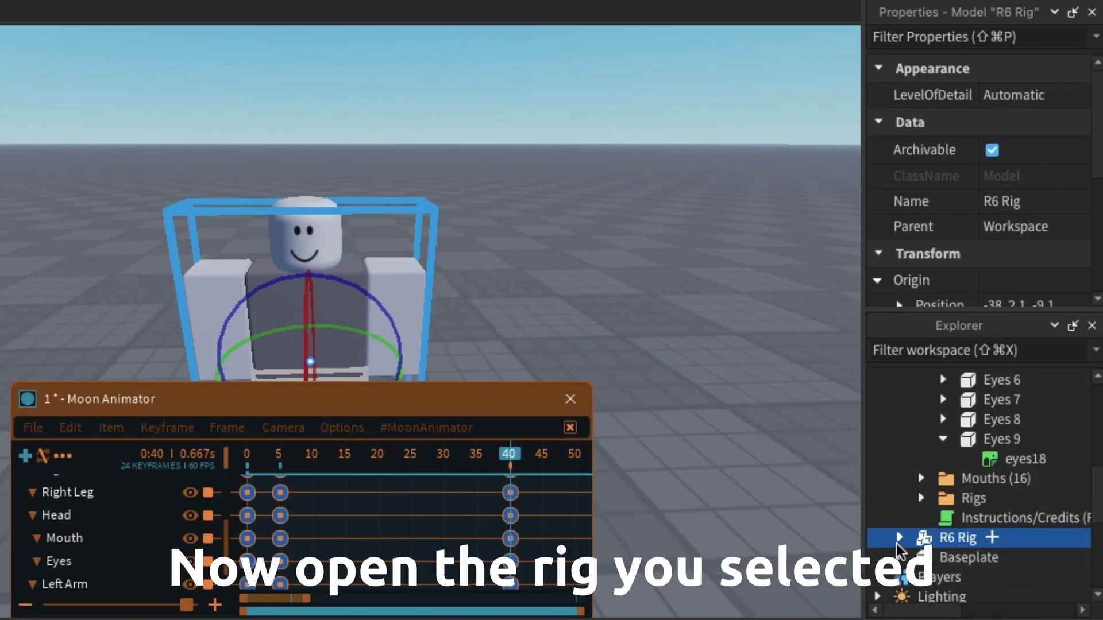
- Expand R6 Rig's Head to reveal its Eyes and Mouth parts
click(899, 538)
click(919, 466)
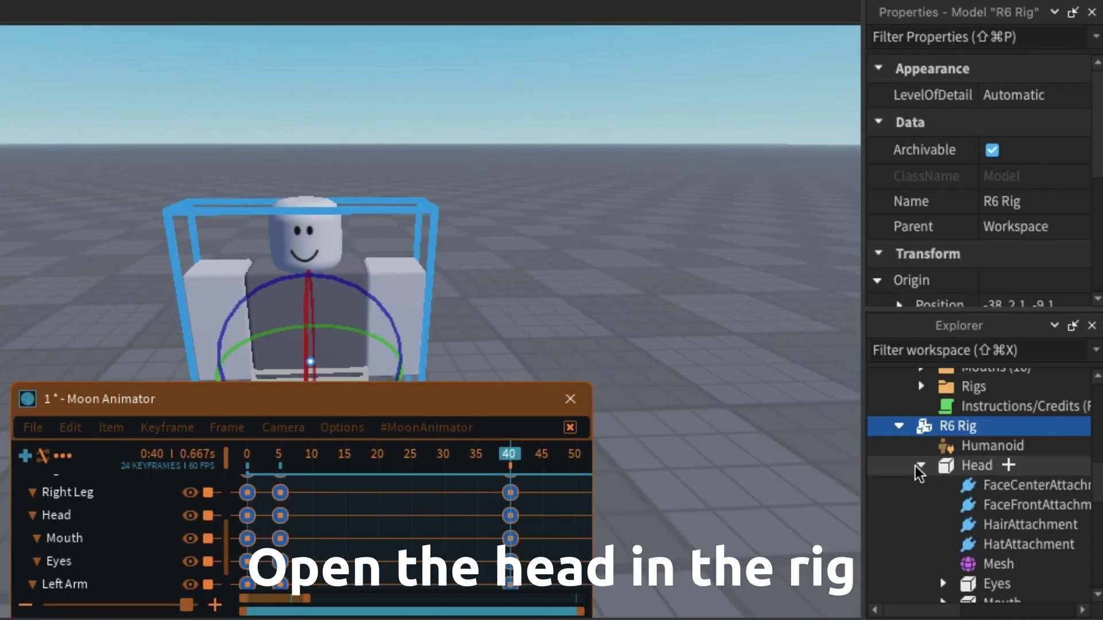
scroll(942, 517, down, 3)
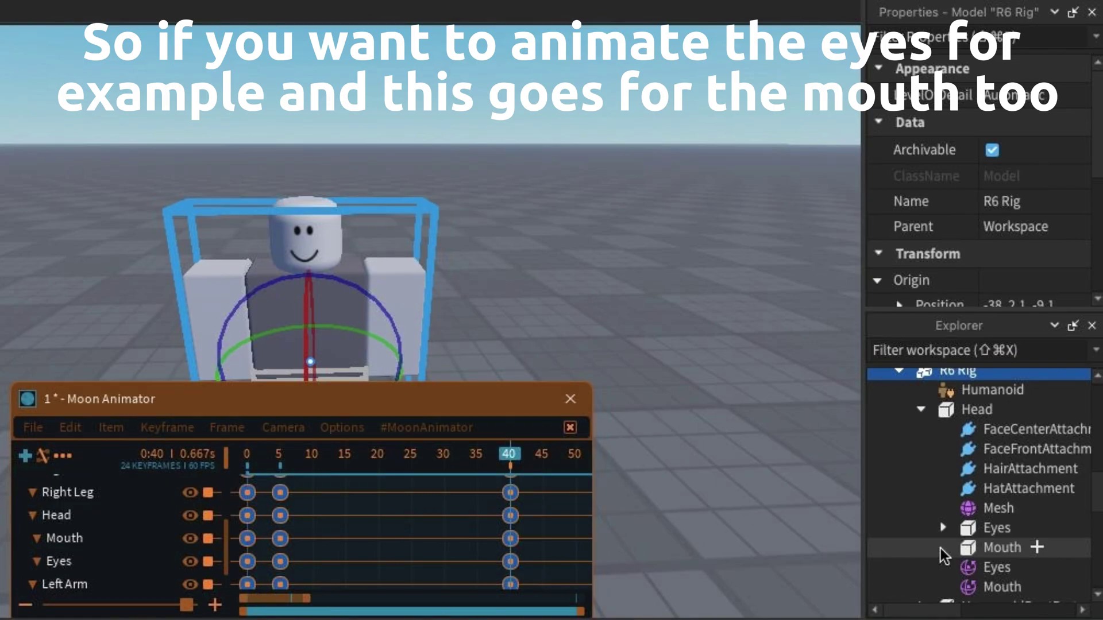
click(940, 548)
click(941, 527)
scroll(937, 527, down, 3)
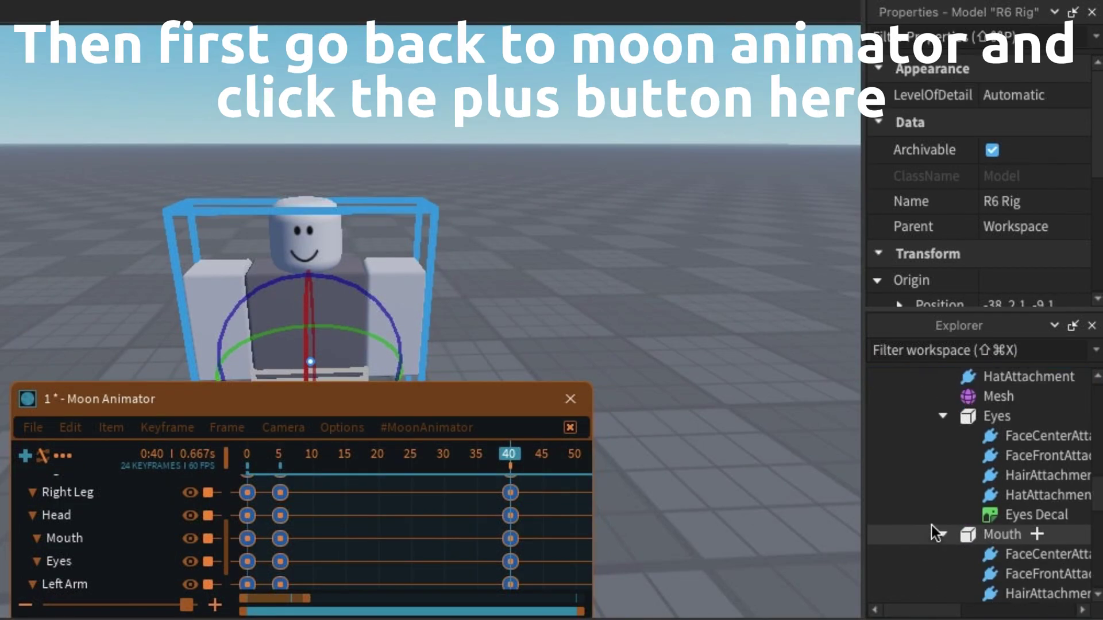
- Add Texture property tracks for the Eyes Decal and Mouth Decal
click(21, 466)
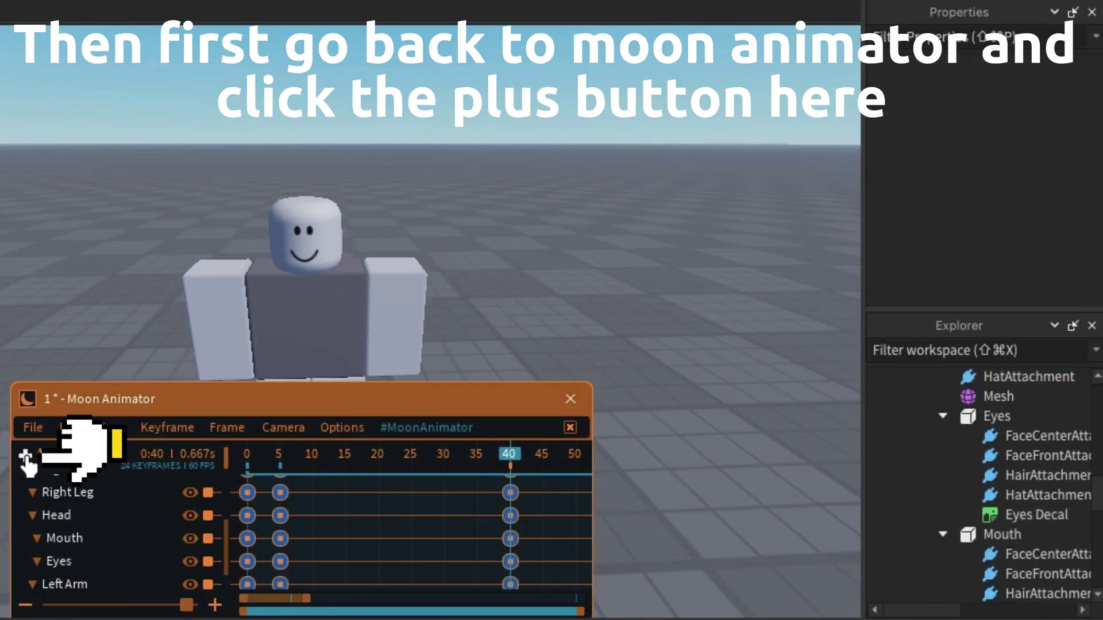
click(26, 457)
click(1008, 511)
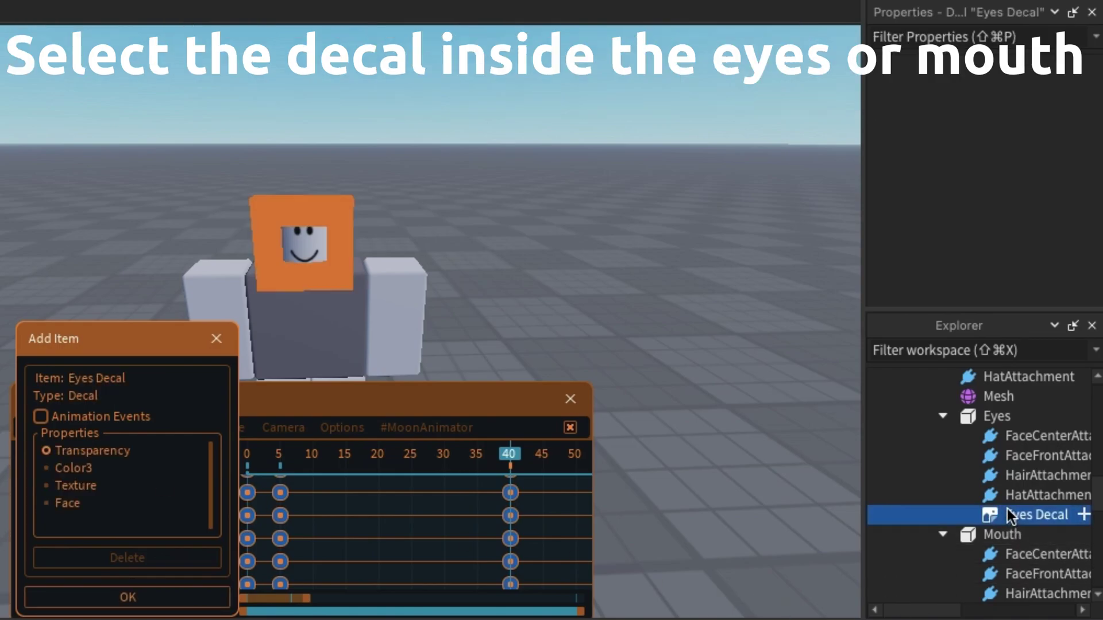
scroll(1008, 511, down, 3)
super+click(997, 520)
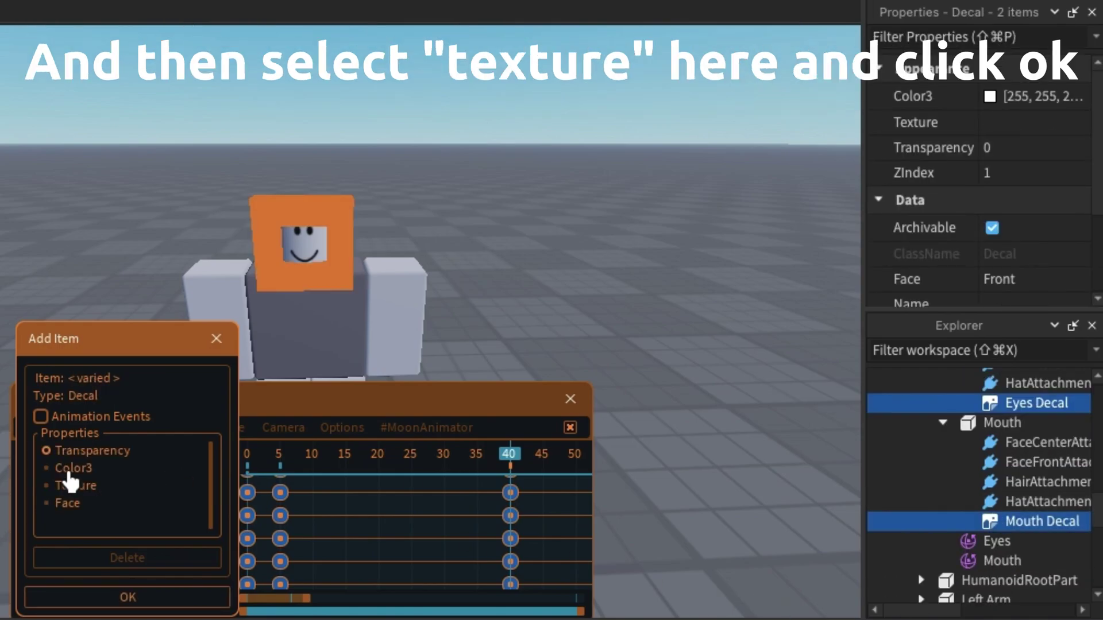
click(72, 486)
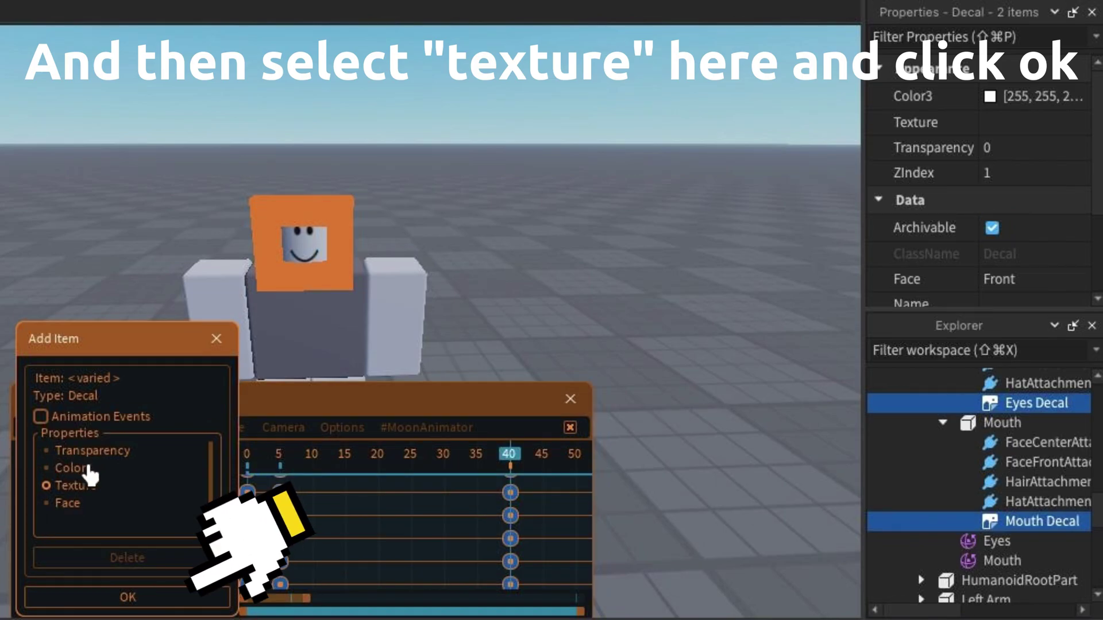
click(134, 601)
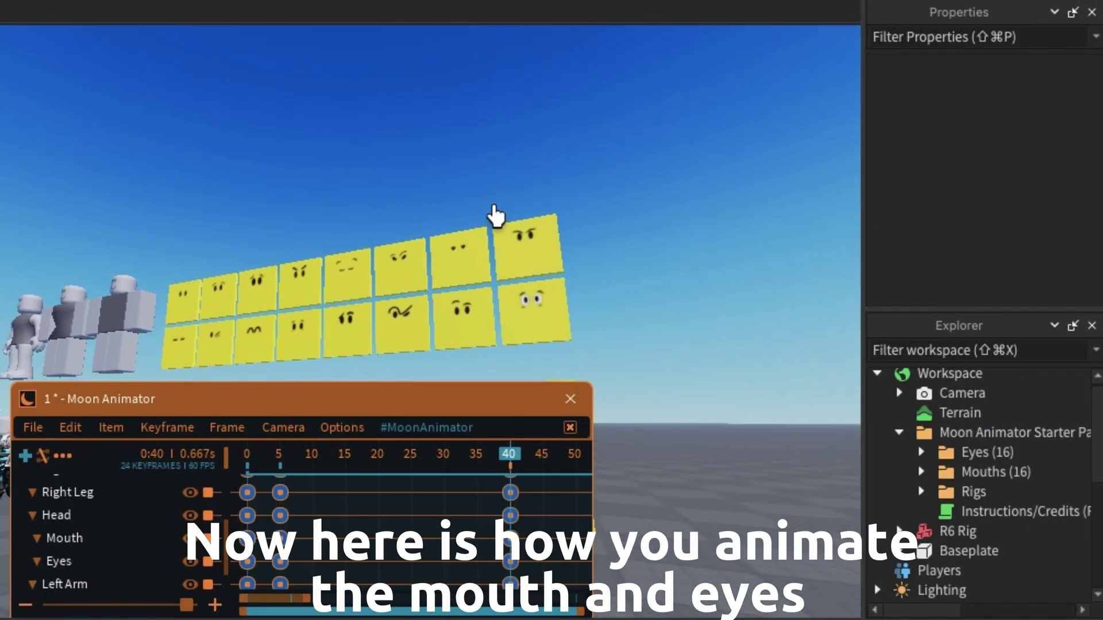
scroll(492, 216, up, 5)
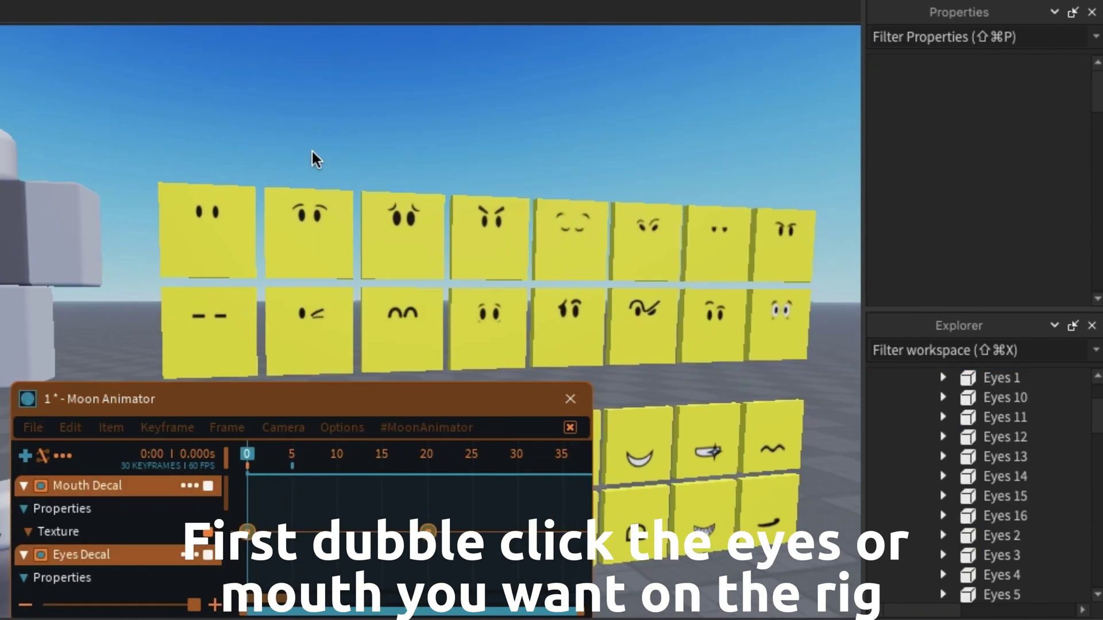
scroll(315, 154, up, 5)
key(a)
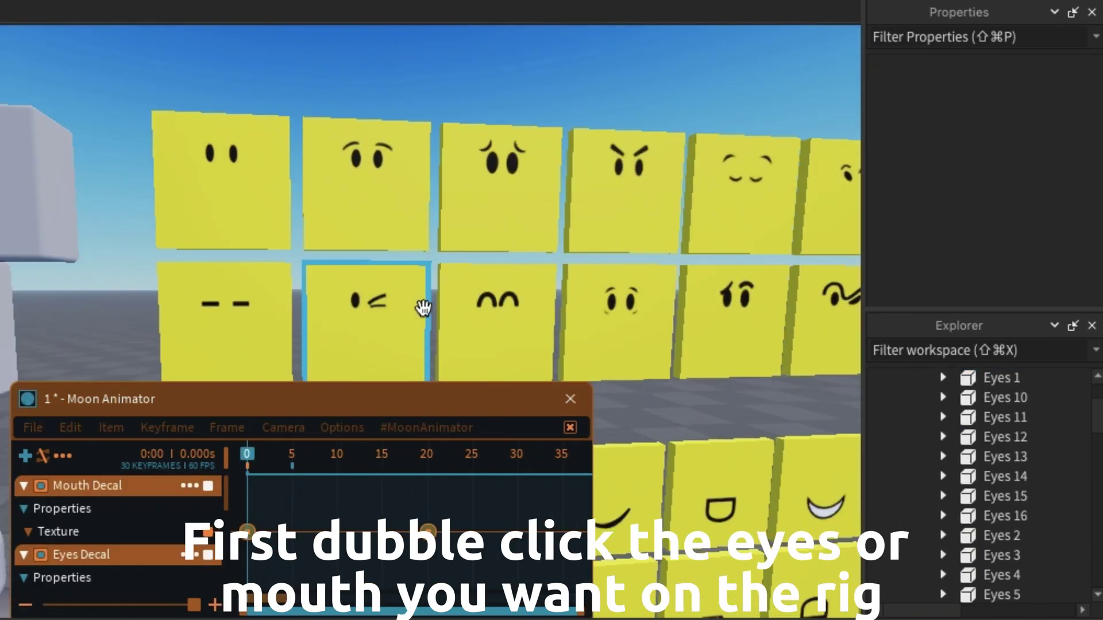
double_click(279, 309)
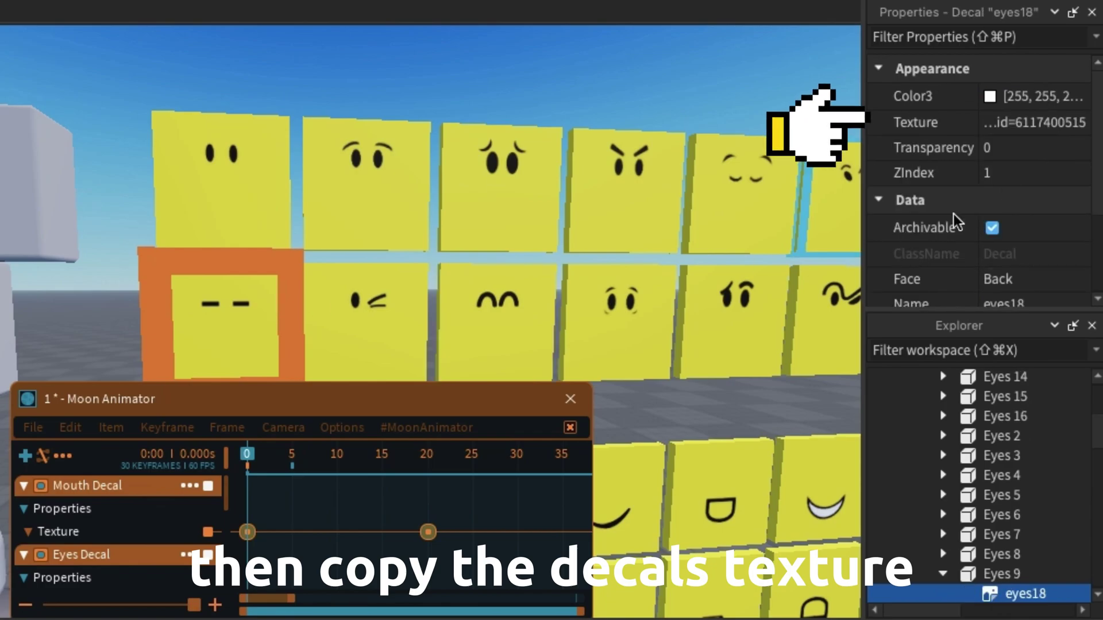
click(1042, 123)
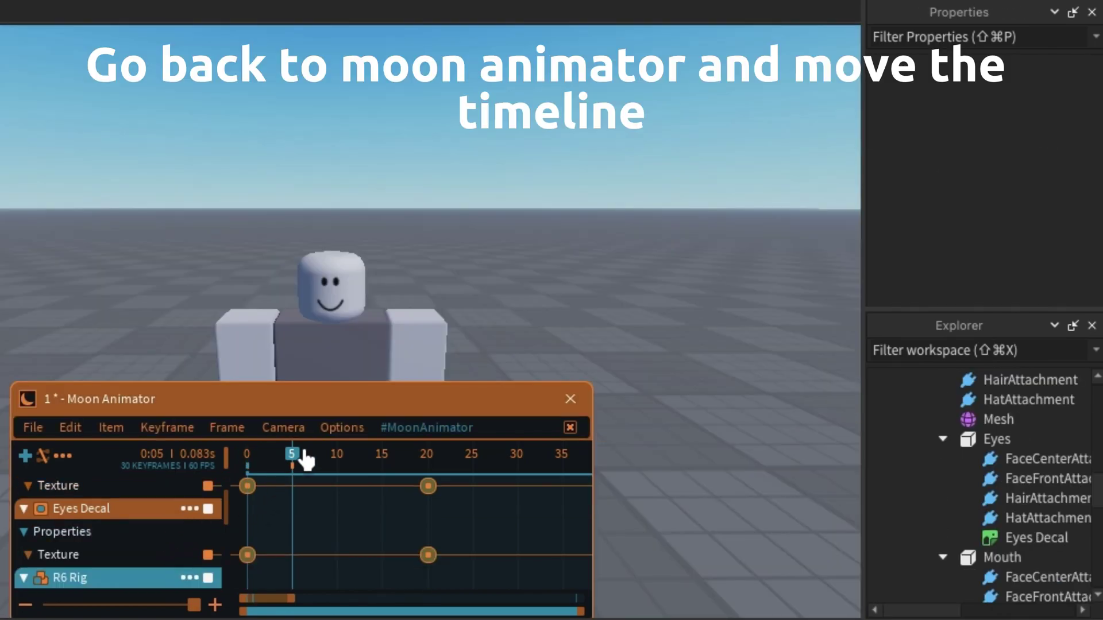
drag(343, 482, 337, 481)
scroll(179, 548, up, 2)
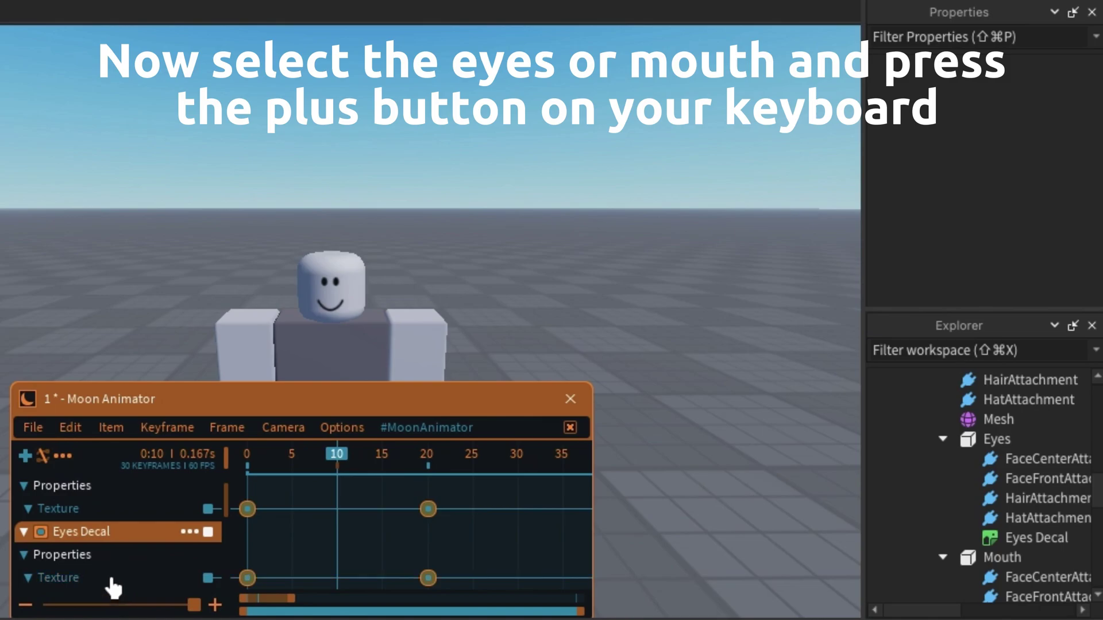
scroll(153, 526, up, 1)
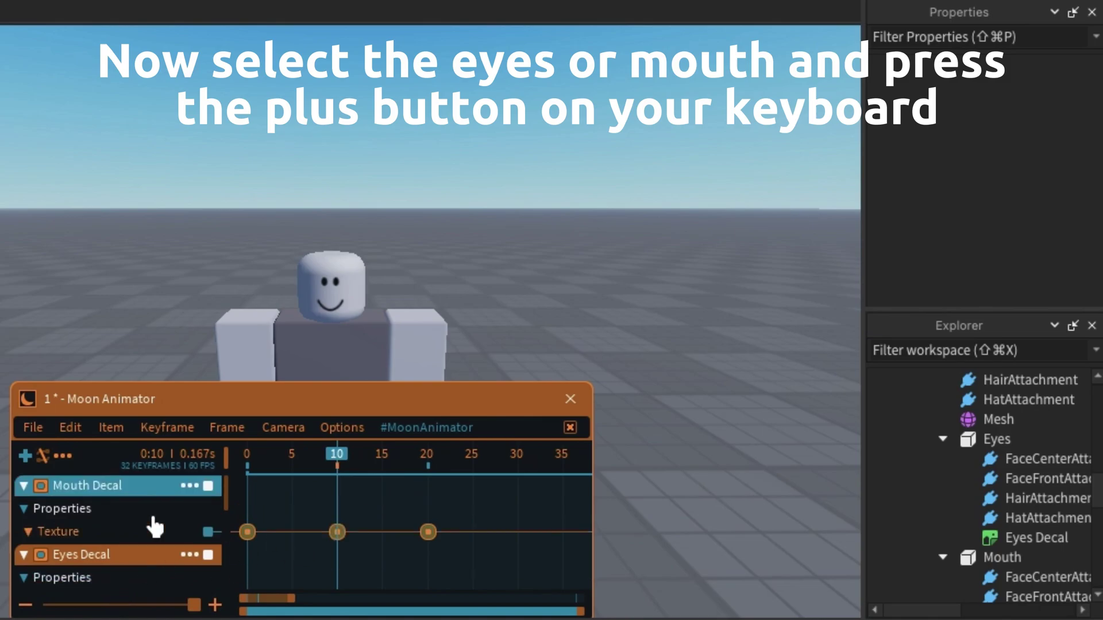
scroll(152, 525, down, 1)
click(144, 534)
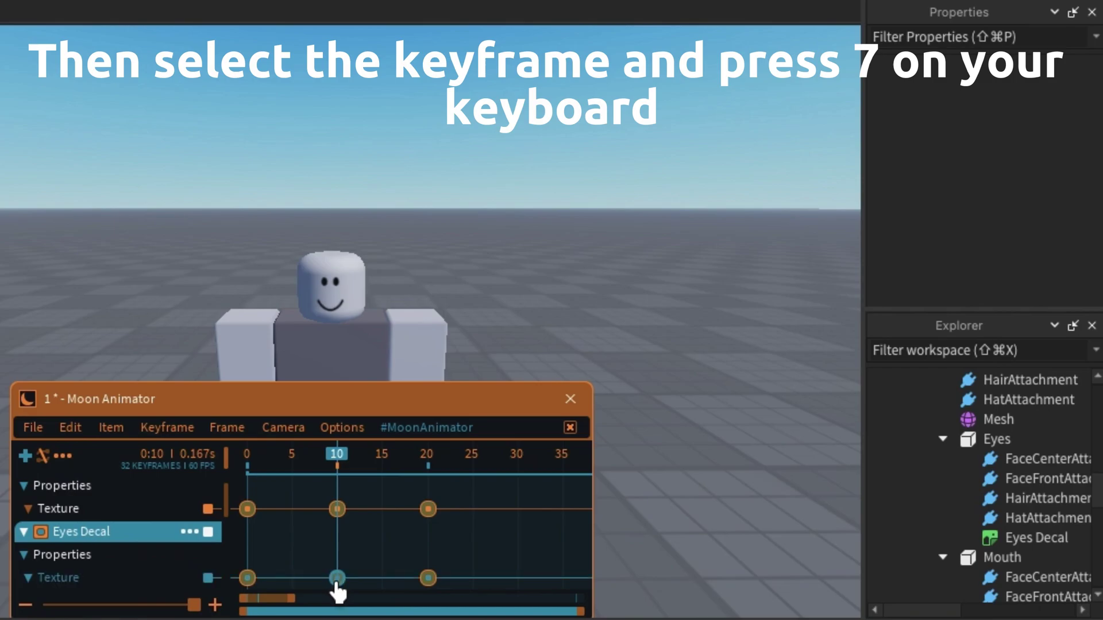
key(7)
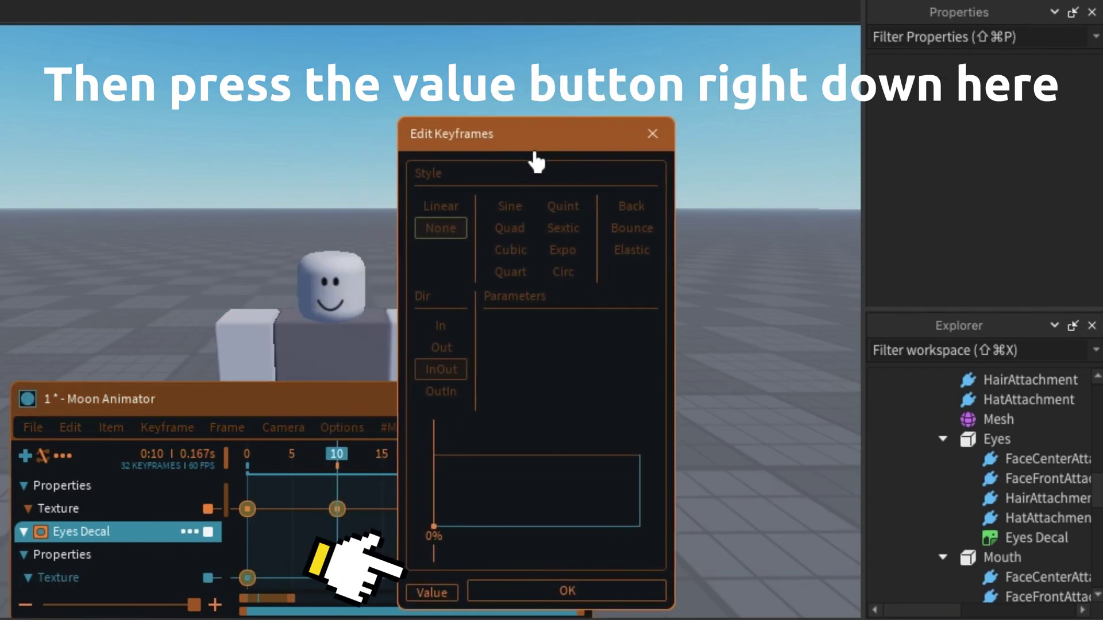
click(432, 592)
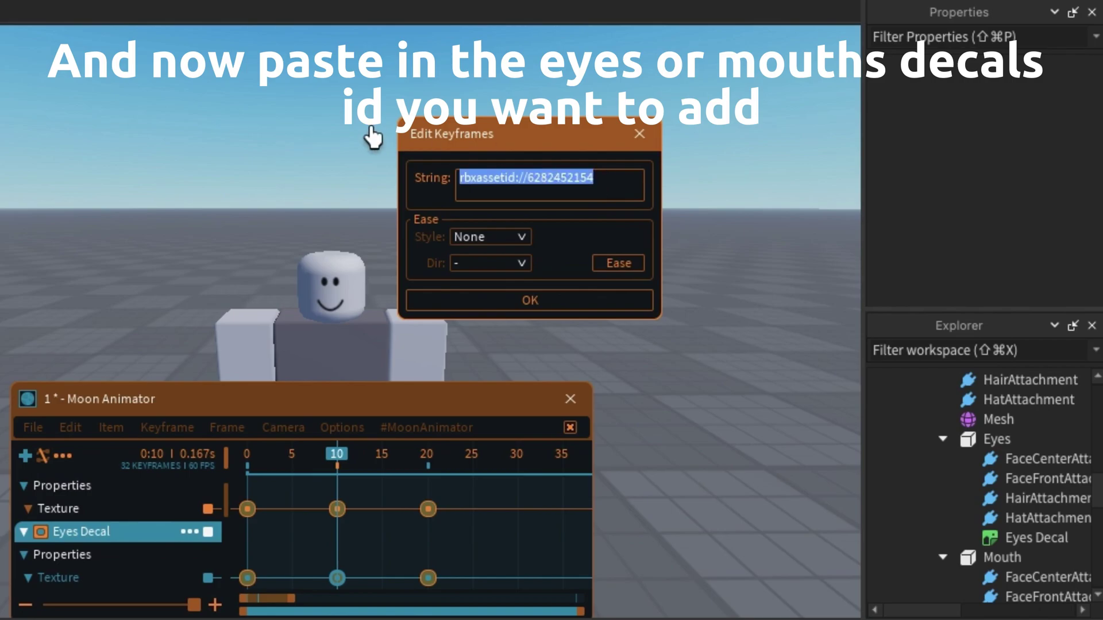
click(530, 309)
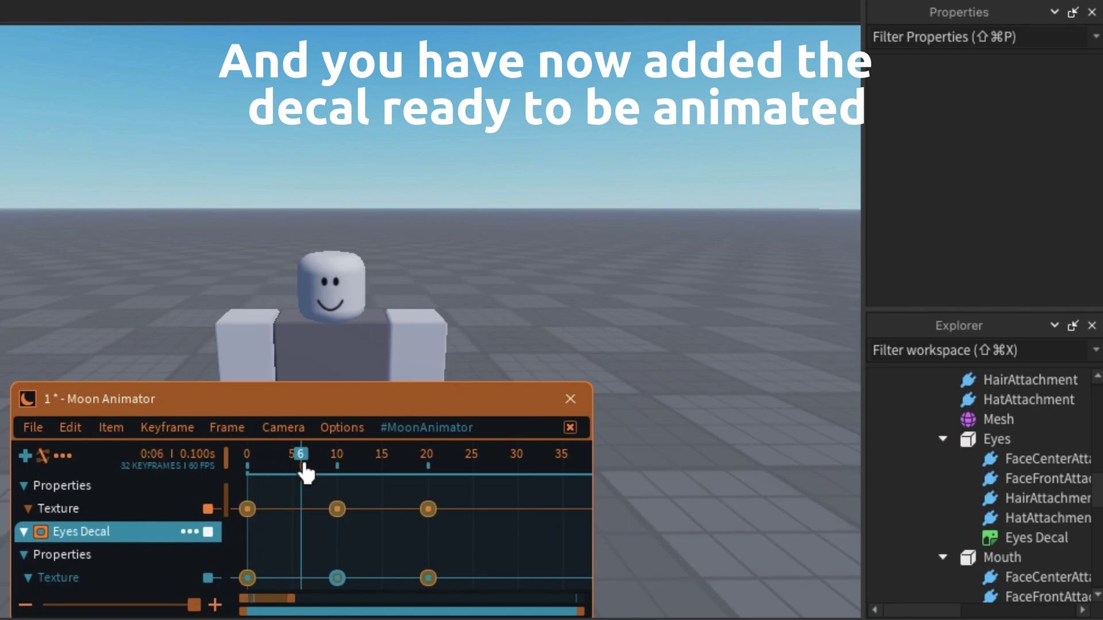
key(Home)
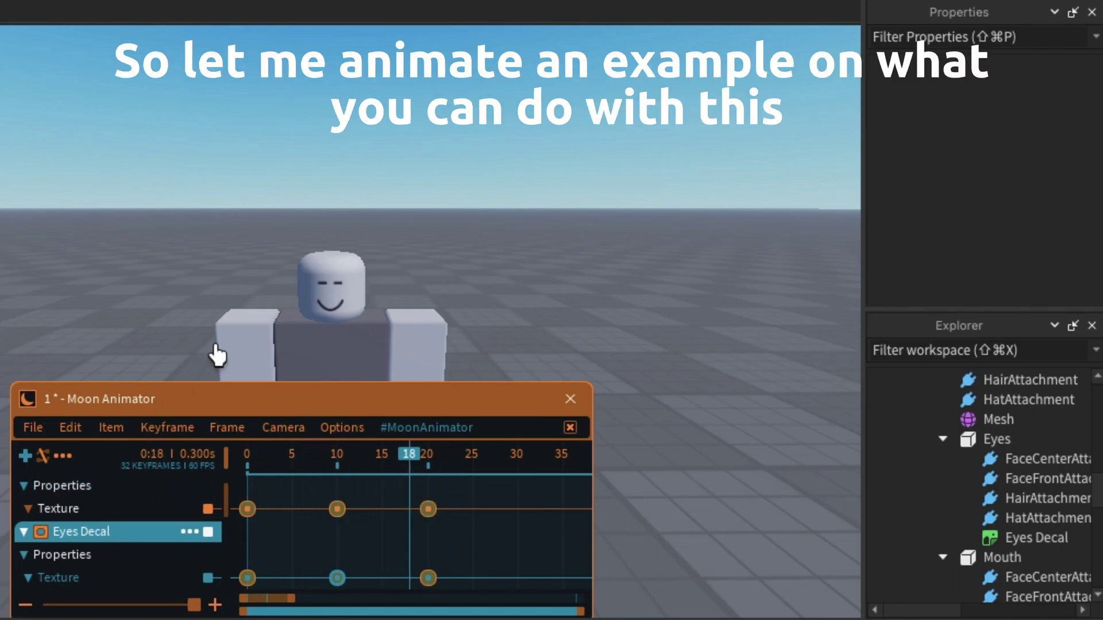
- Zoom and orbit the camera in on the rig to watch the blink animation
scroll(212, 315, up, 3)
right_drag(212, 315, 211, 319)
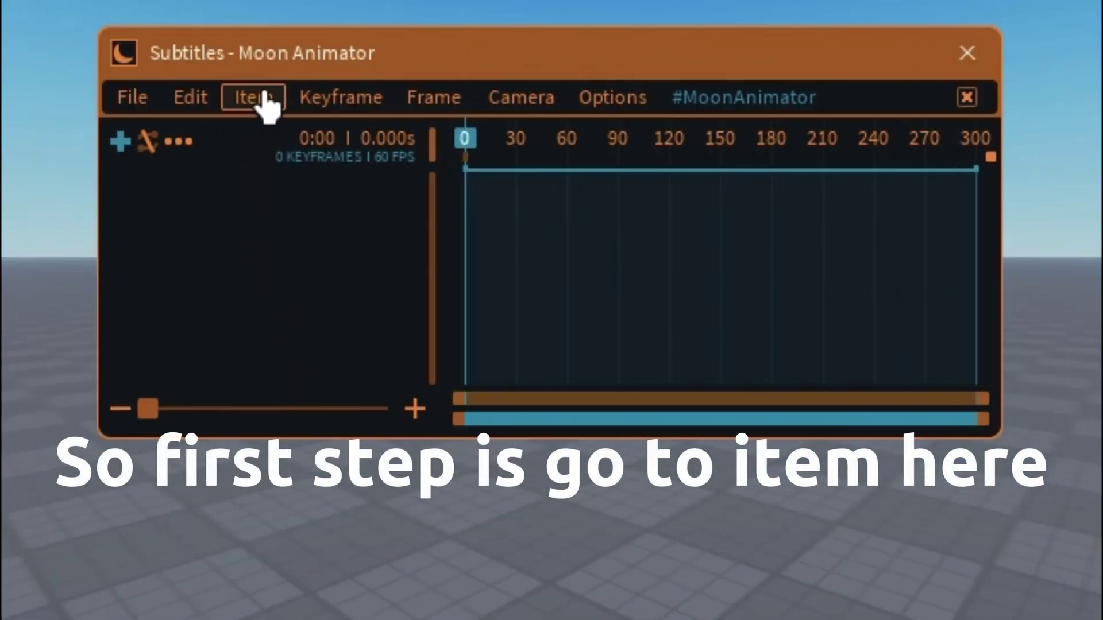
- Add a Subtitles effect from the Item > Add Effects menu
click(267, 103)
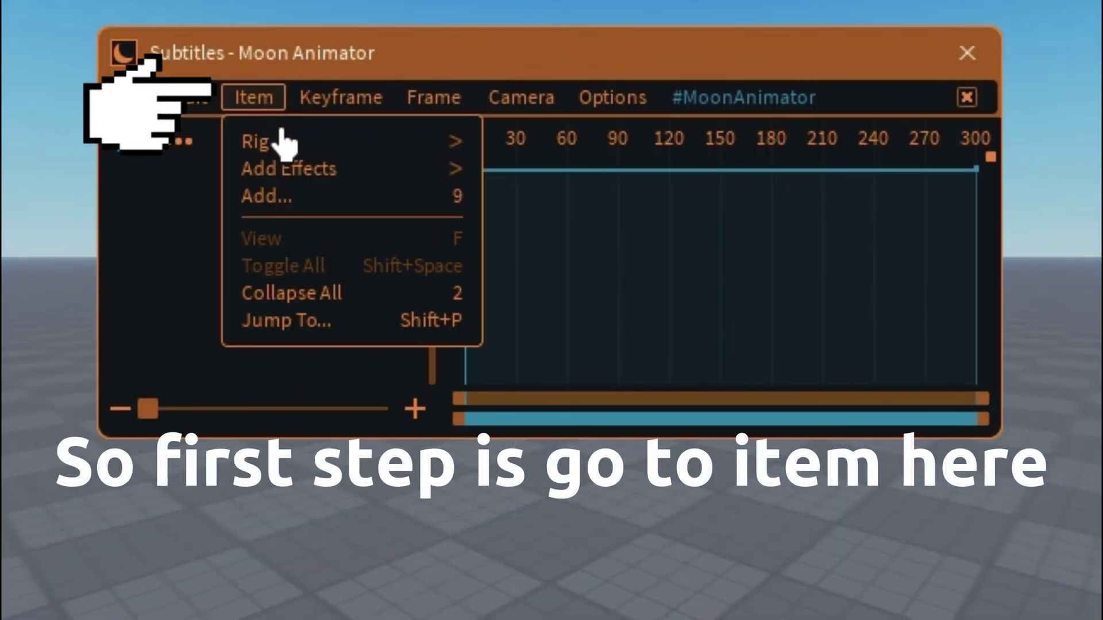
click(302, 173)
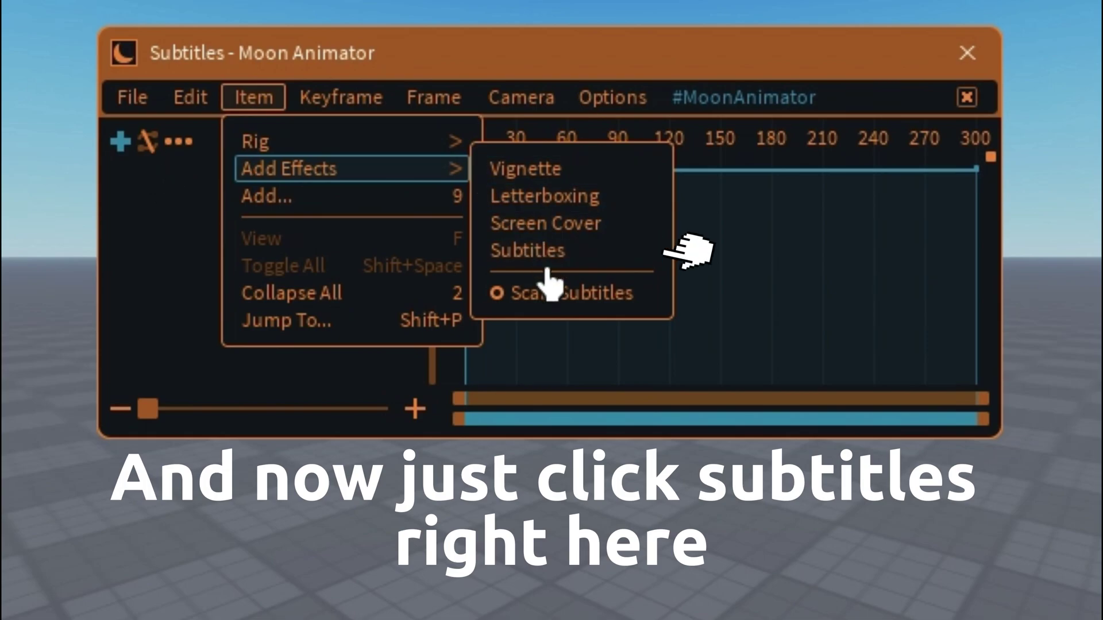
click(582, 257)
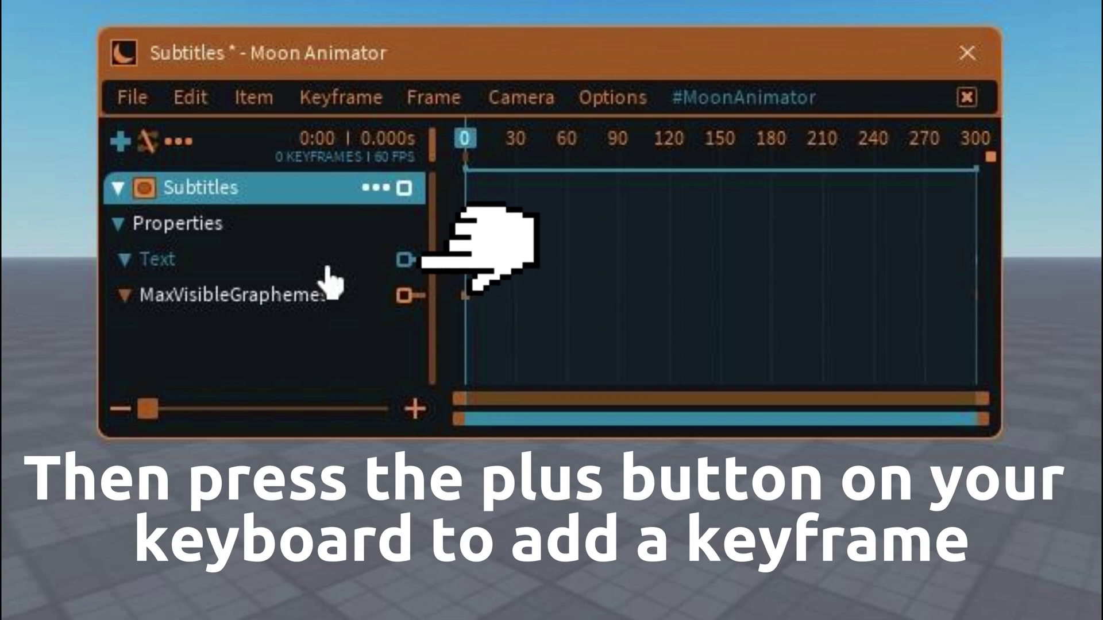
- Key the subtitle Text at frame 0 to read 'Hello!'
key(equal)
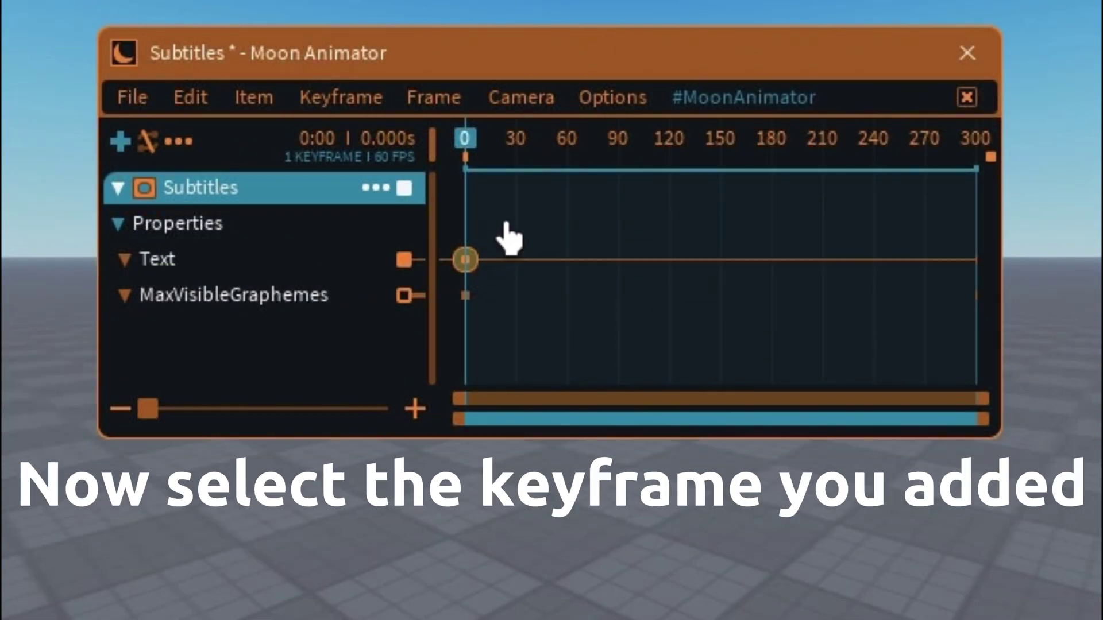
drag(505, 224, 420, 333)
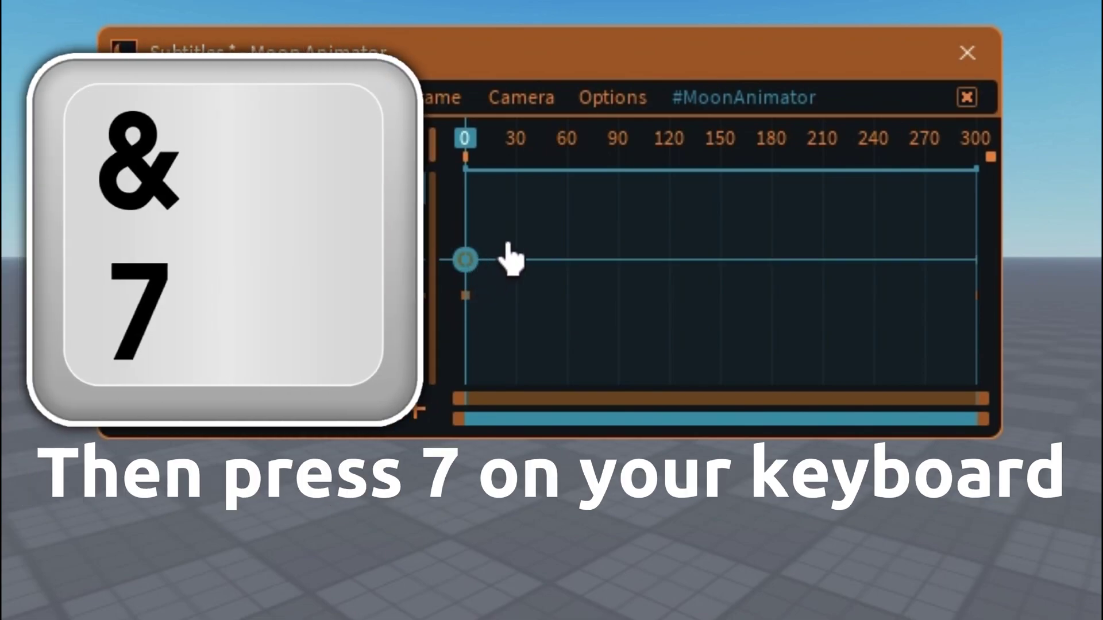
key(7)
drag(512, 308, 684, 156)
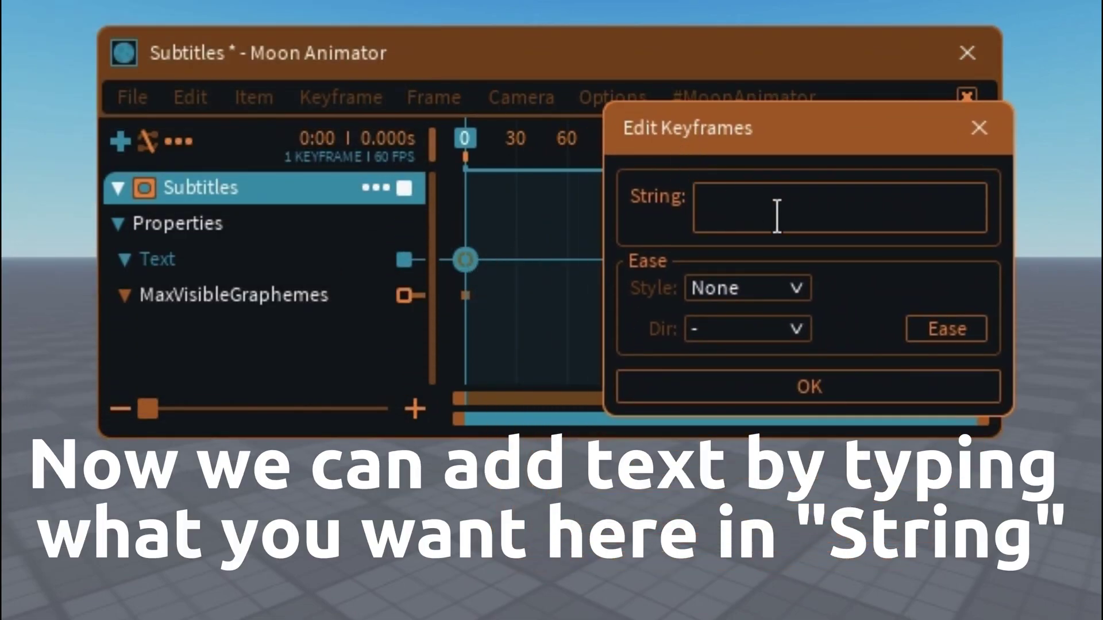
click(771, 217)
text(Hello!)
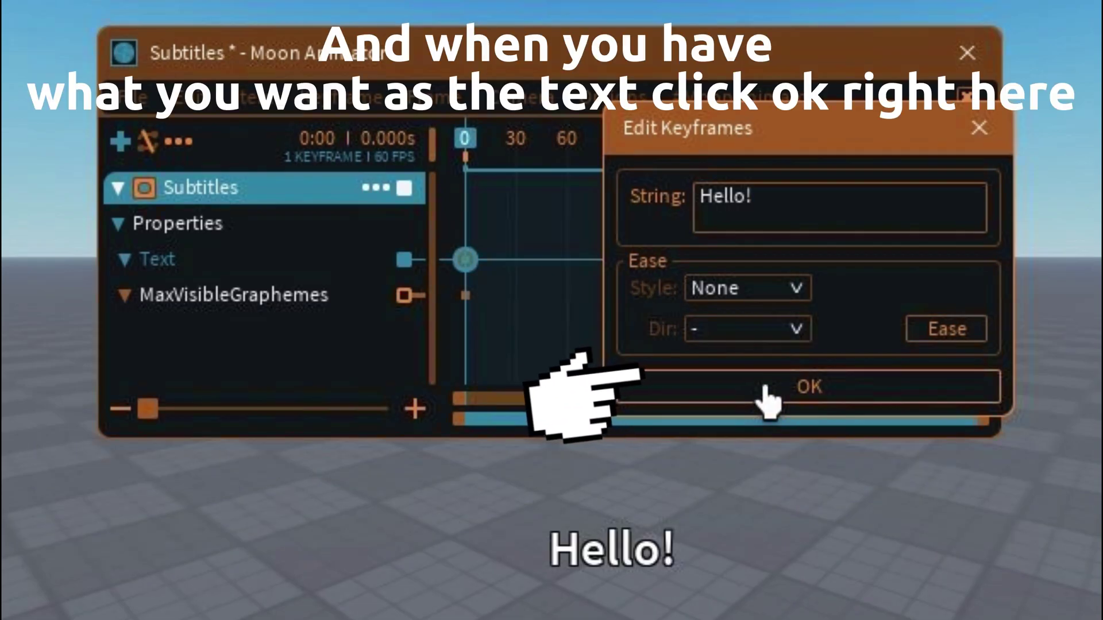
click(766, 391)
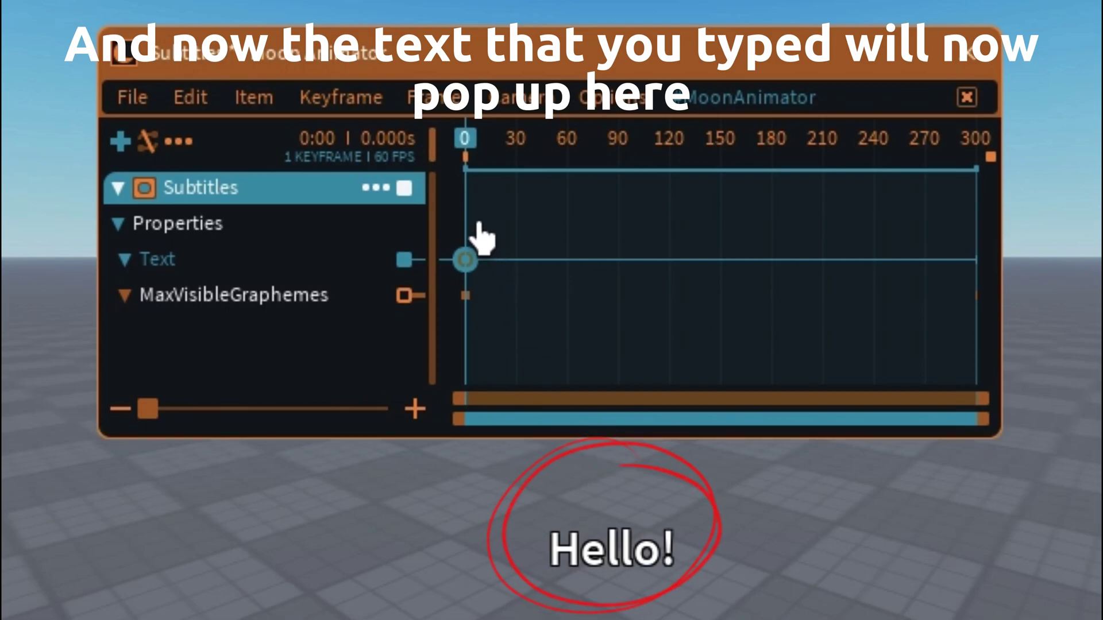
- Add a frame-20 Text keyframe reading 'This is a text' and play back the change
scroll(475, 218, up, 5)
drag(474, 218, 477, 204)
scroll(480, 217, up, 3)
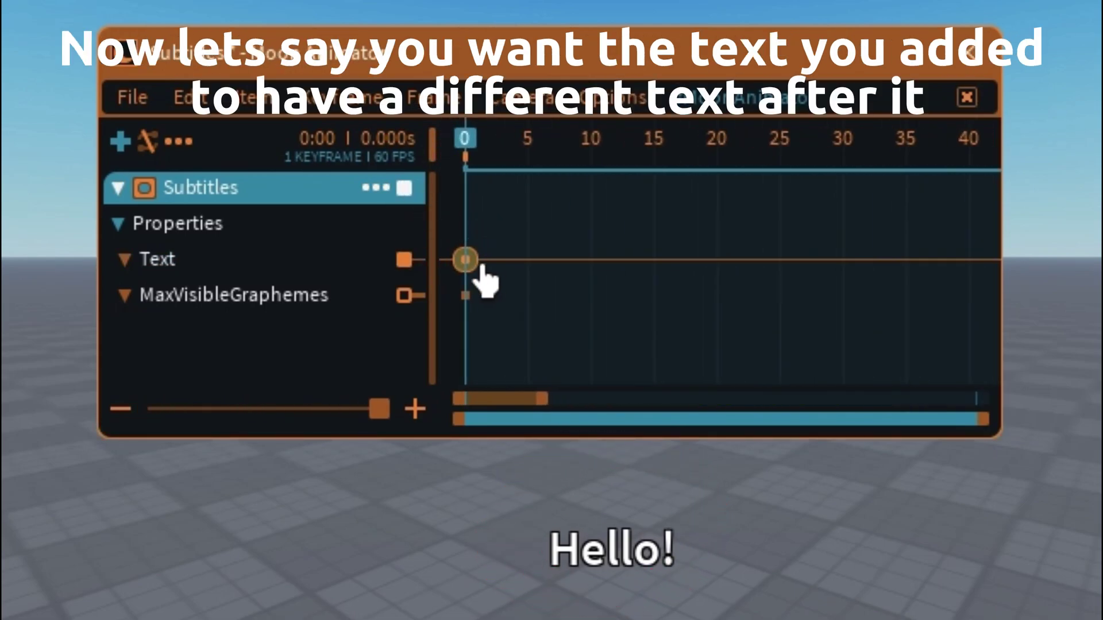
click(466, 259)
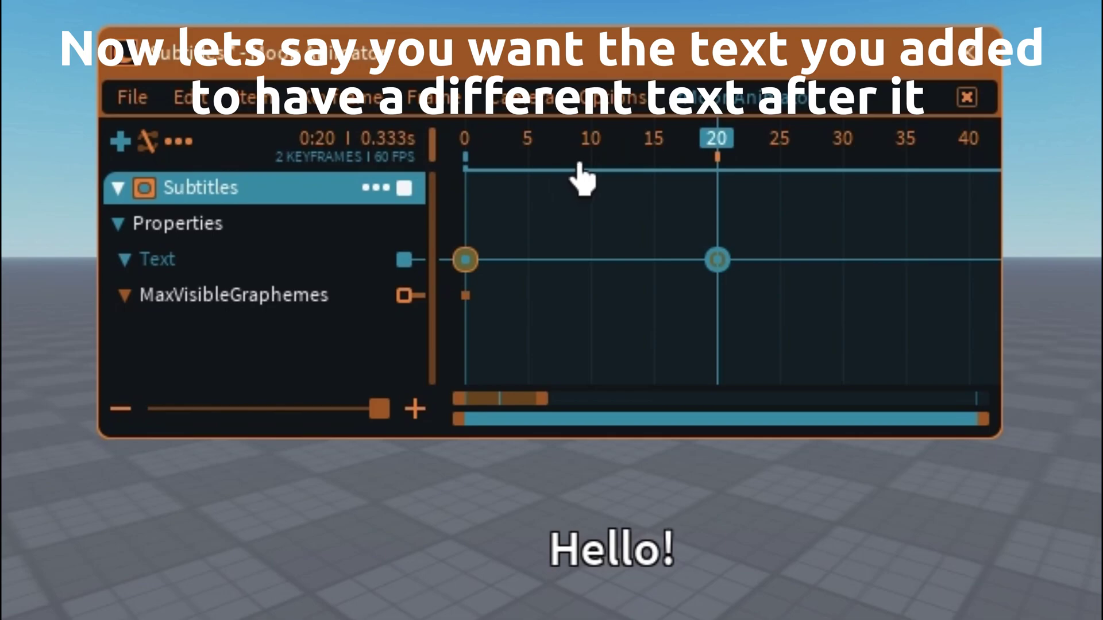
click(666, 207)
right_click(783, 353)
click(868, 405)
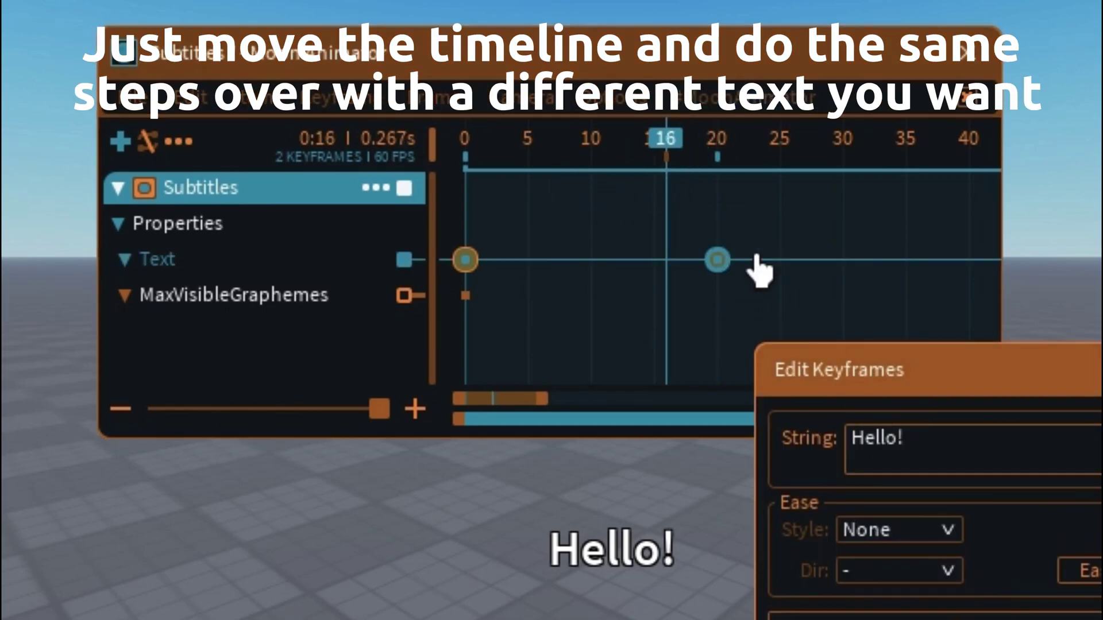
text(This is a t)
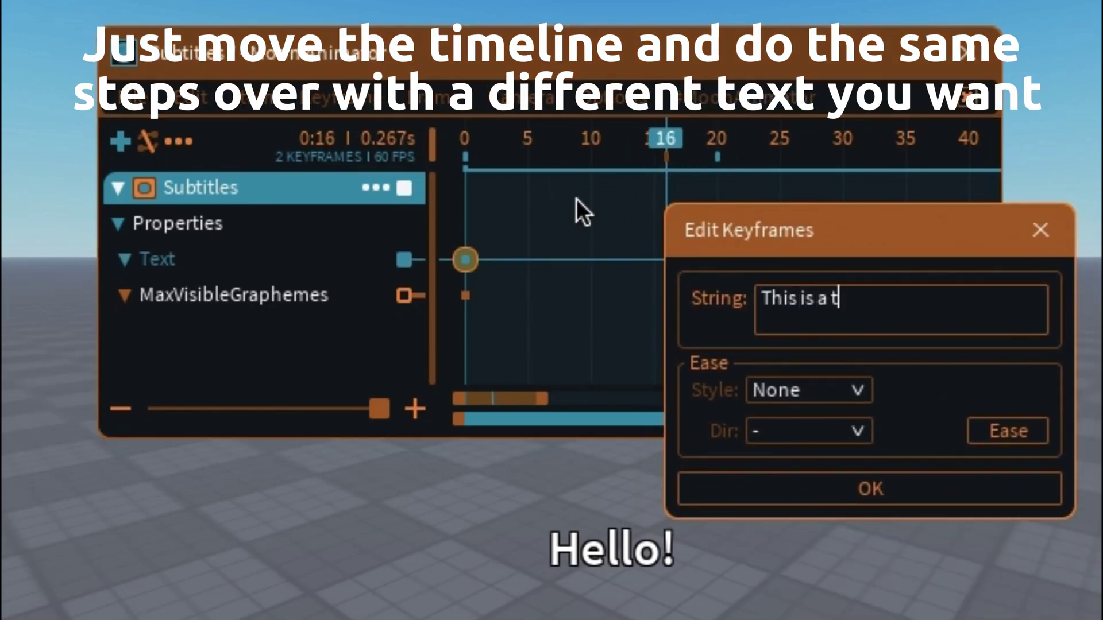
text(ext)
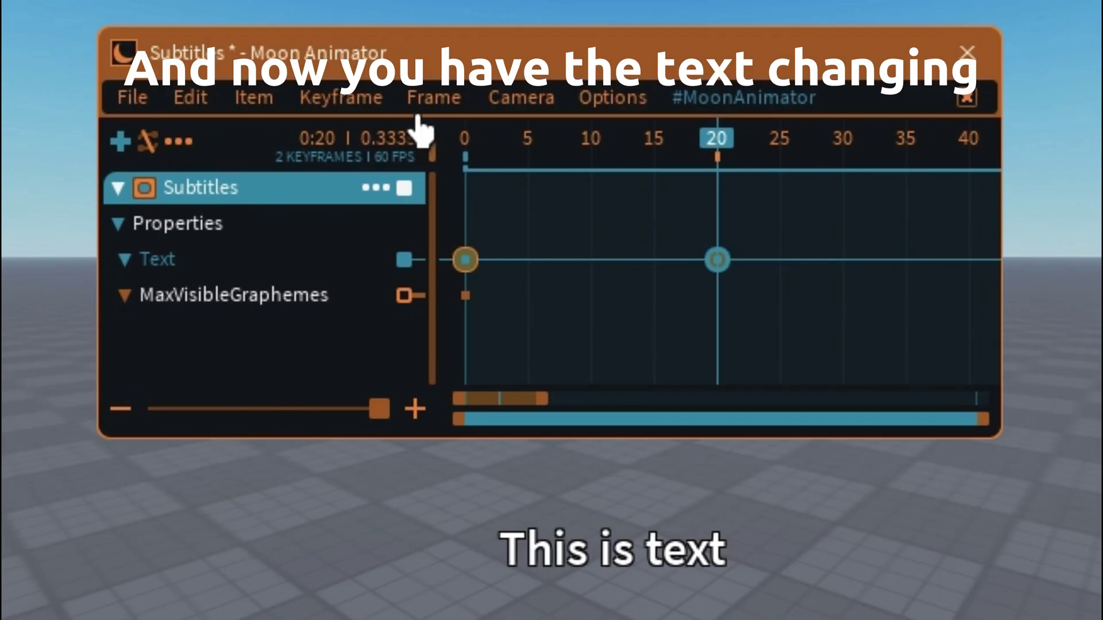
click(493, 171)
click(714, 233)
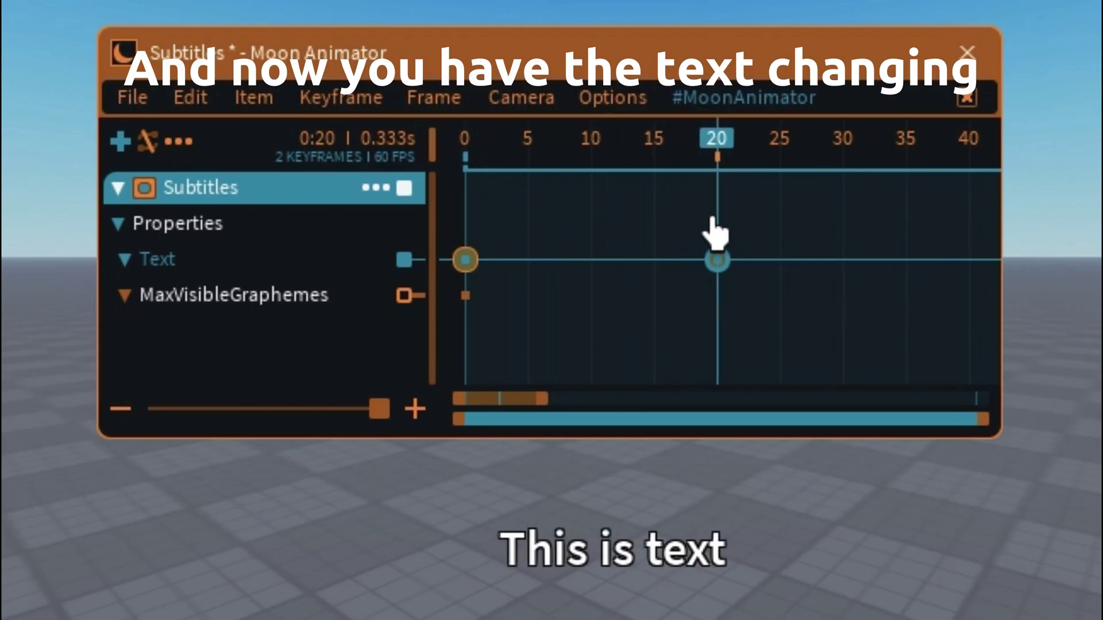
key(space)
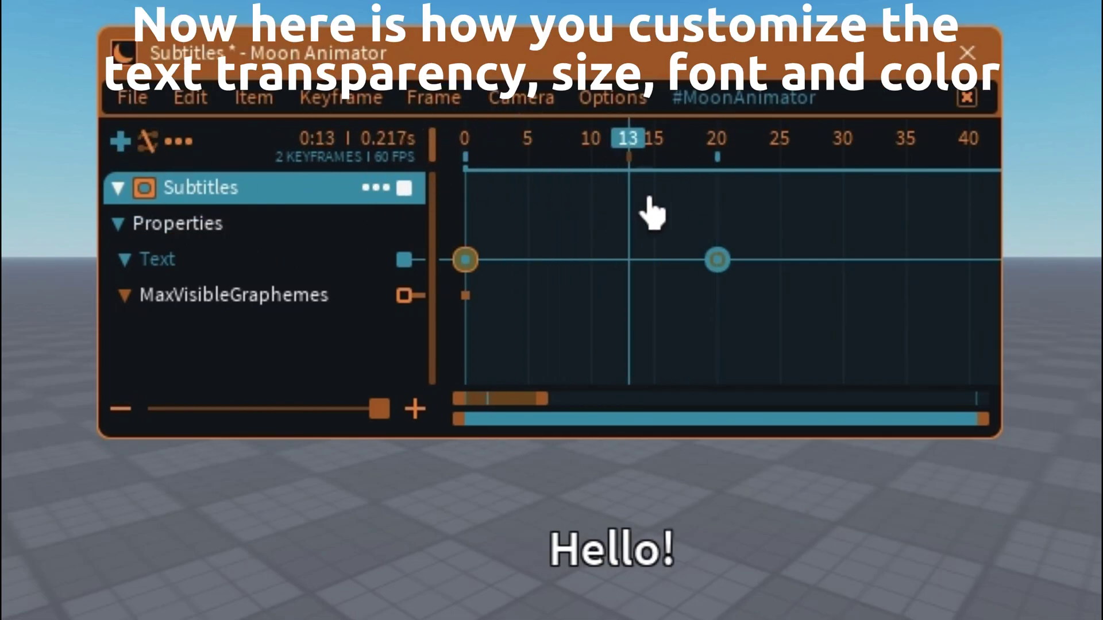
key(space)
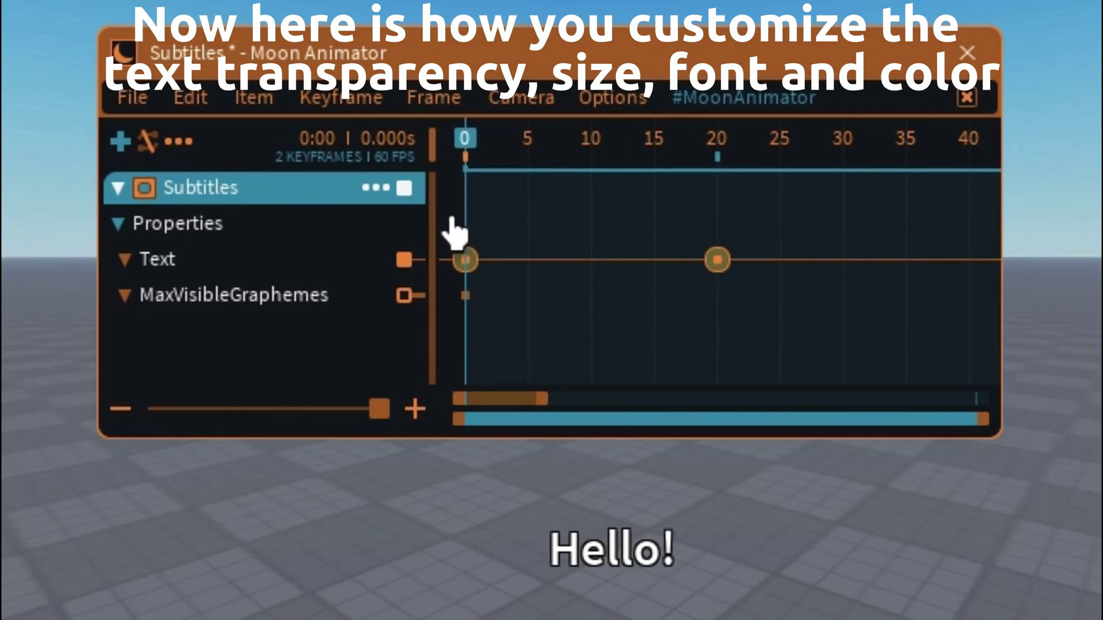
- Tick Font, TextSize and TextTransparency in the Subtitles item's property list and confirm
click(377, 189)
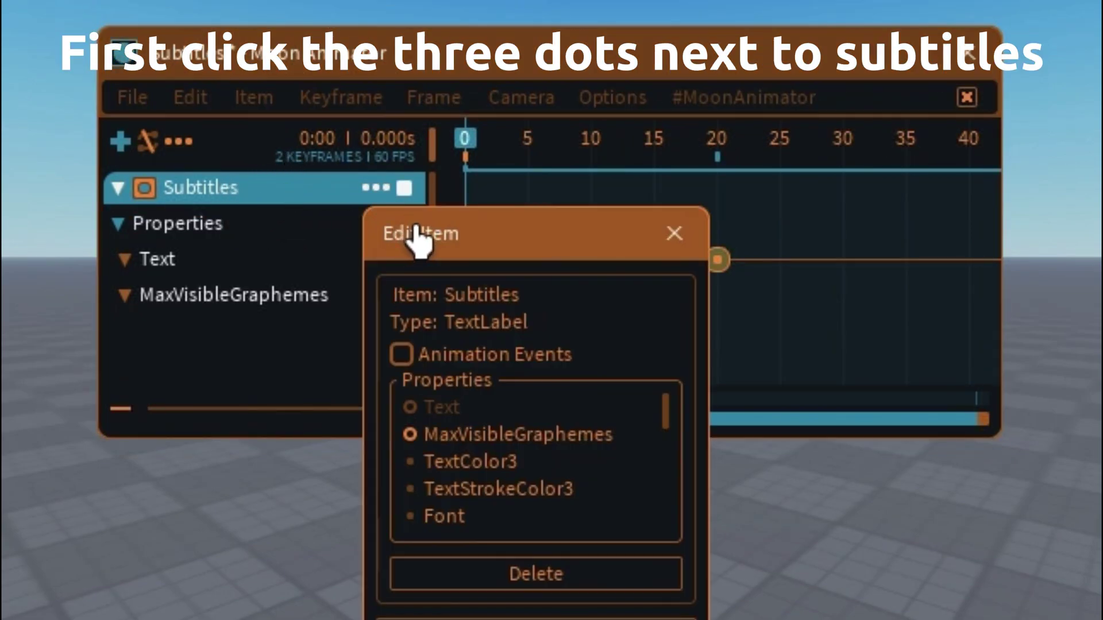
mouse_move(414, 239)
mouse_down()
mouse_move(691, 236)
mouse_move(819, 255)
mouse_move(746, 234)
mouse_move(762, 234)
mouse_up()
scroll(803, 455, down, 1)
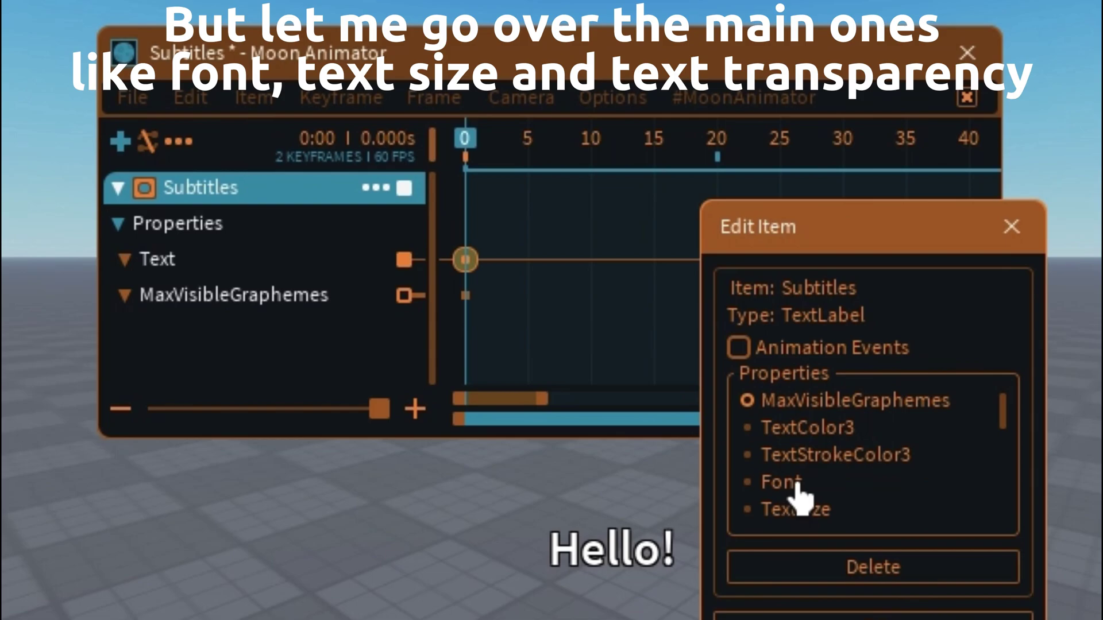
scroll(797, 484, down, 1)
click(805, 457)
click(833, 482)
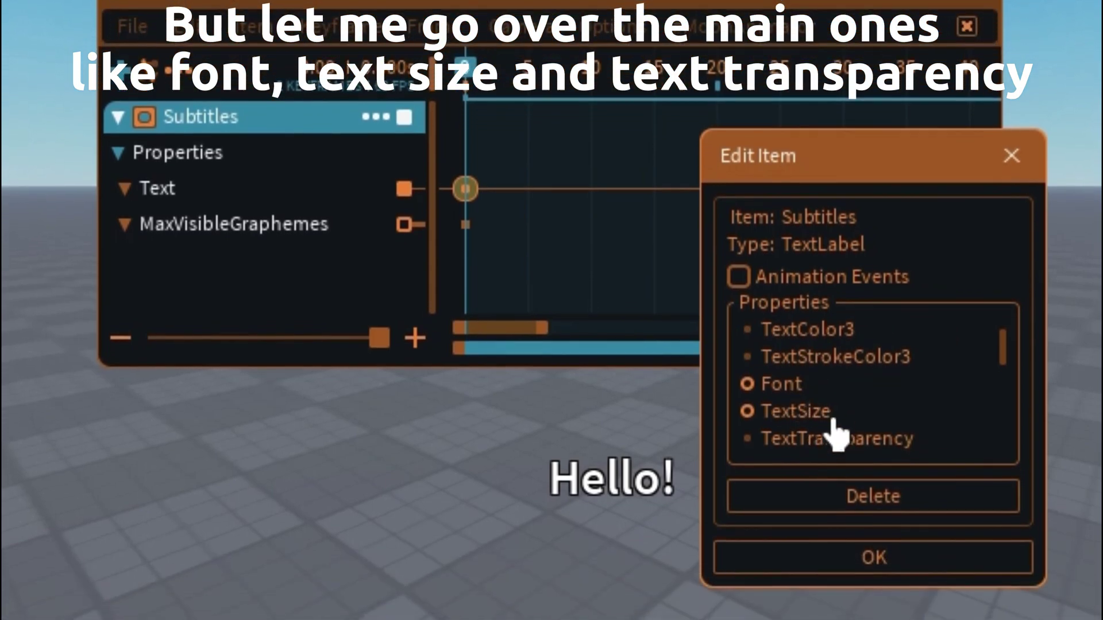
click(821, 438)
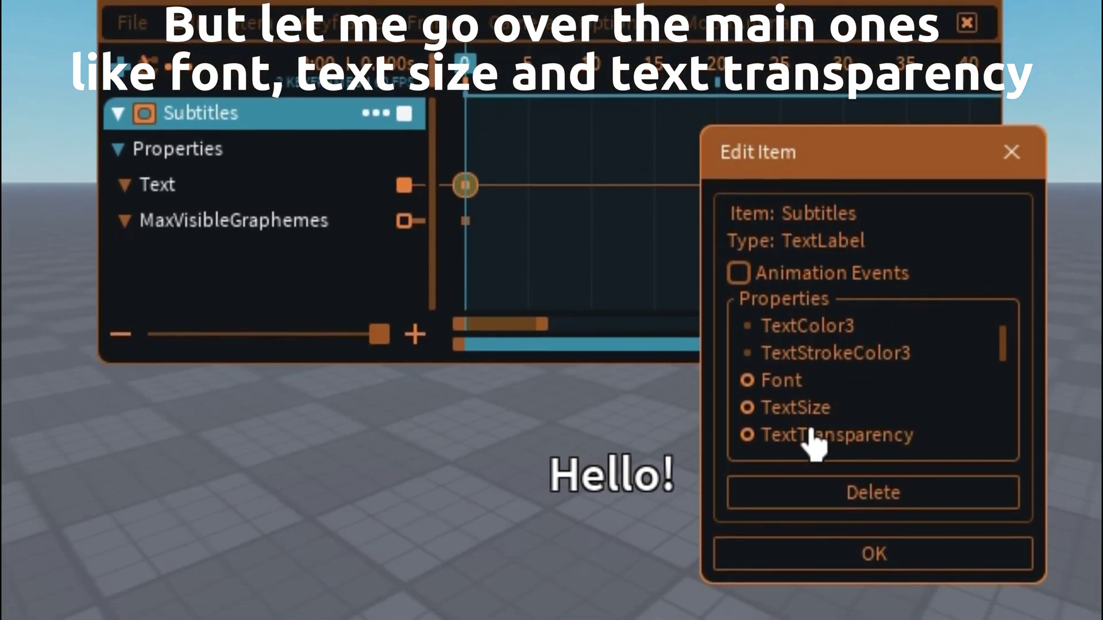
click(825, 569)
scroll(259, 322, down, 1)
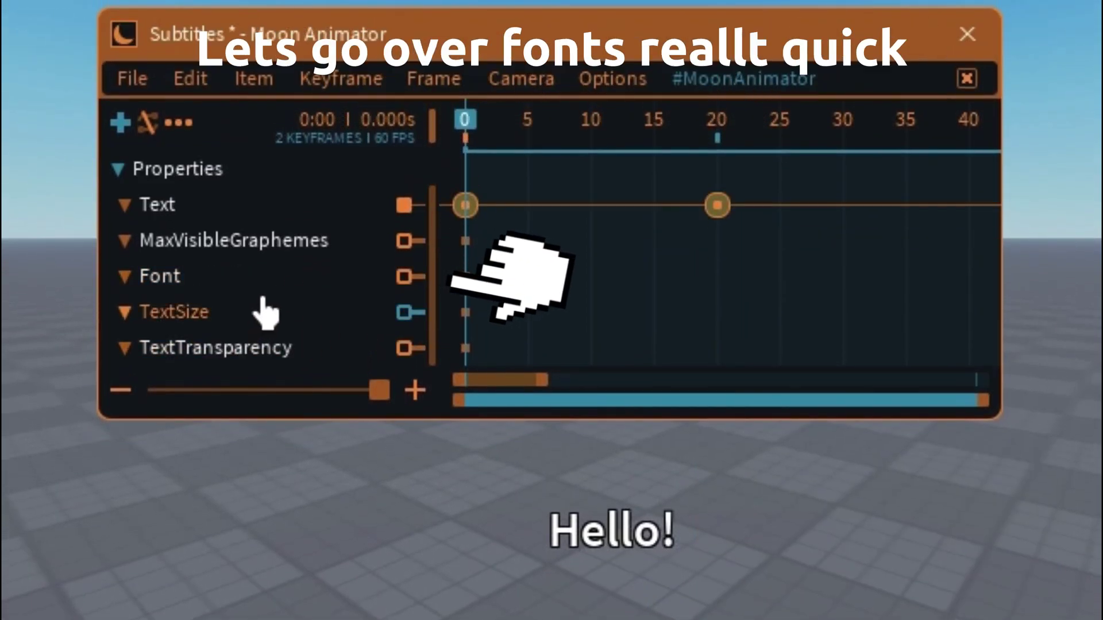
- Key the frame-0 Font, trying SourceSansLight and Code before settling on GothamBold
click(467, 287)
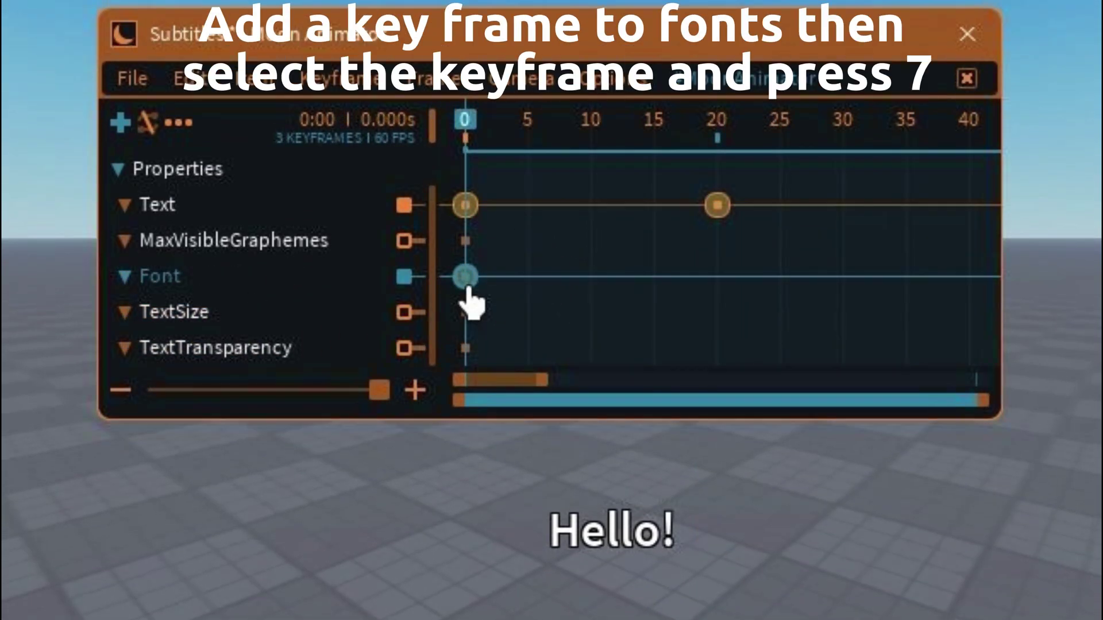
key(7)
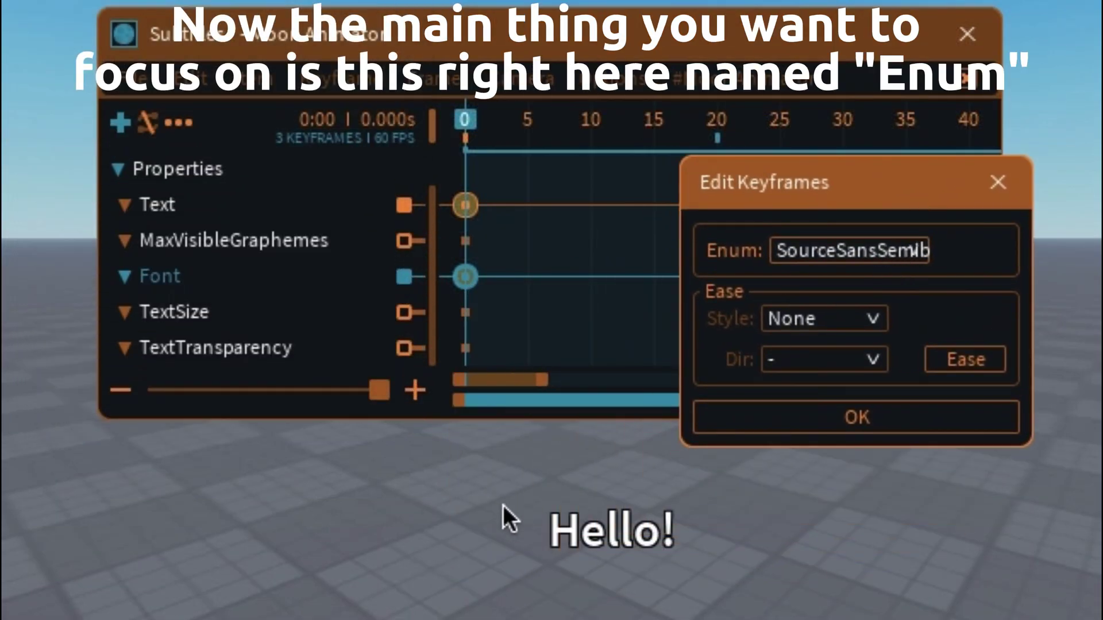
click(827, 253)
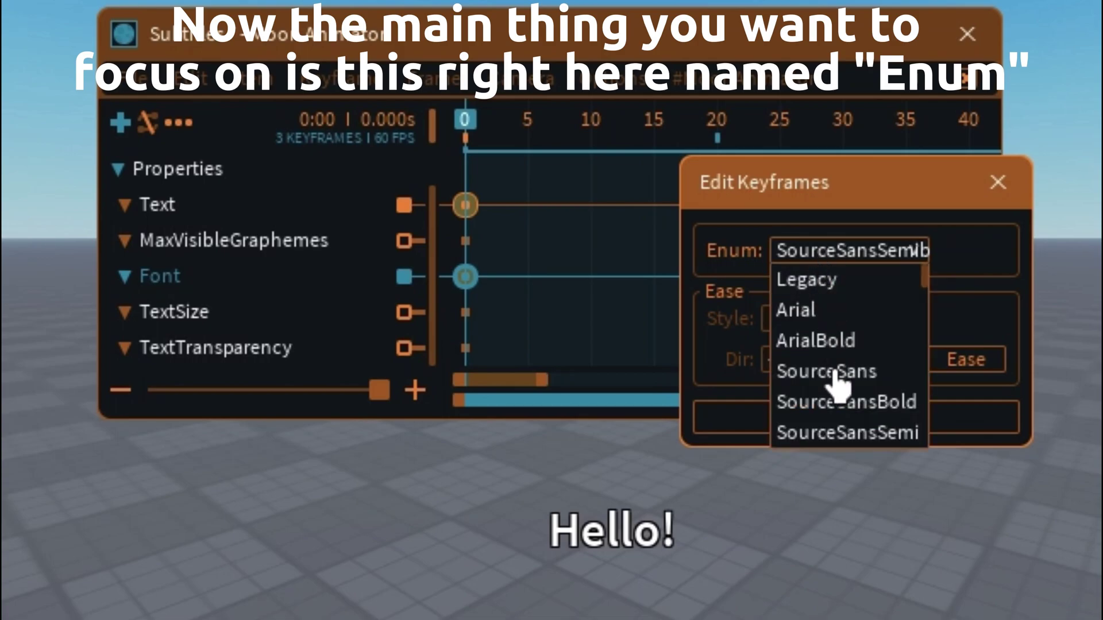
scroll(833, 372, down, 2)
click(836, 402)
click(828, 253)
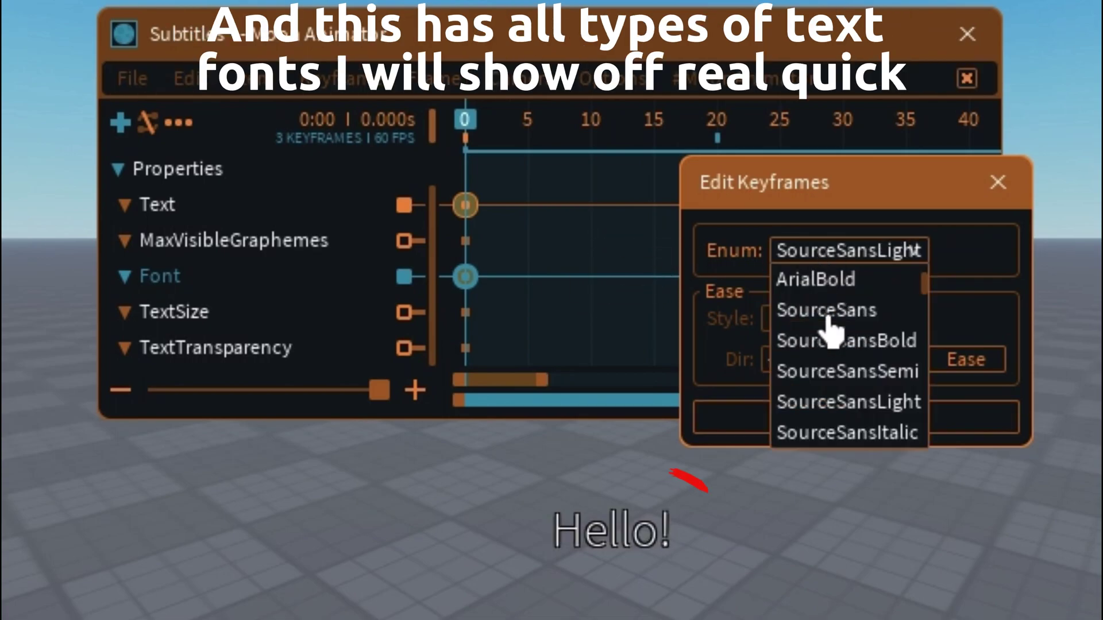
scroll(828, 357, down, 3)
click(825, 371)
click(844, 250)
scroll(845, 431, down, 2)
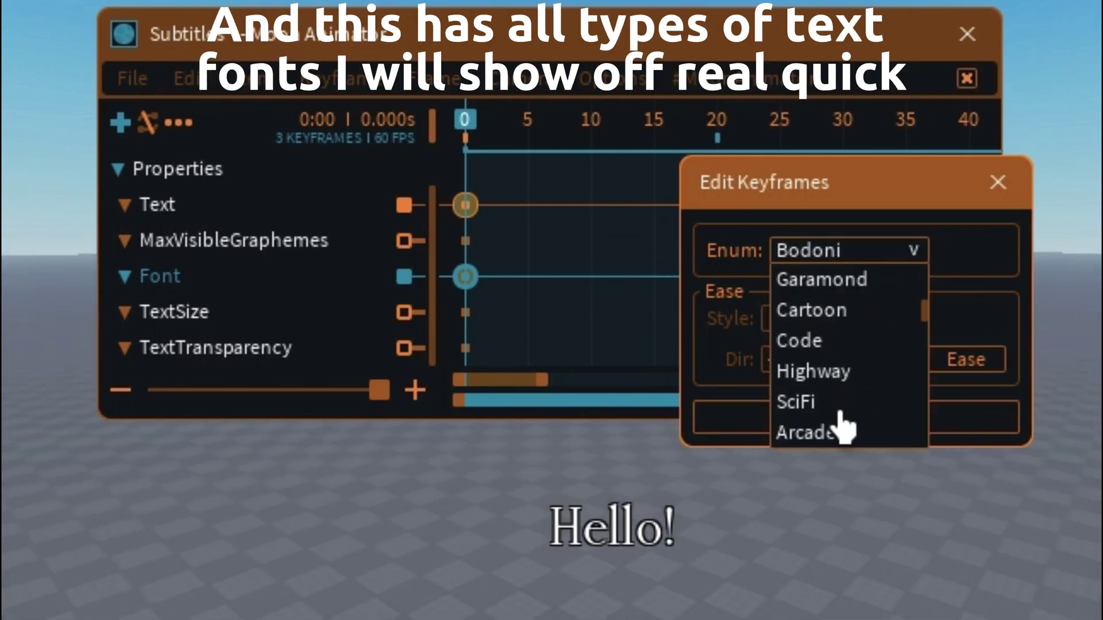
scroll(844, 425, down, 4)
scroll(845, 428, down, 1)
click(845, 432)
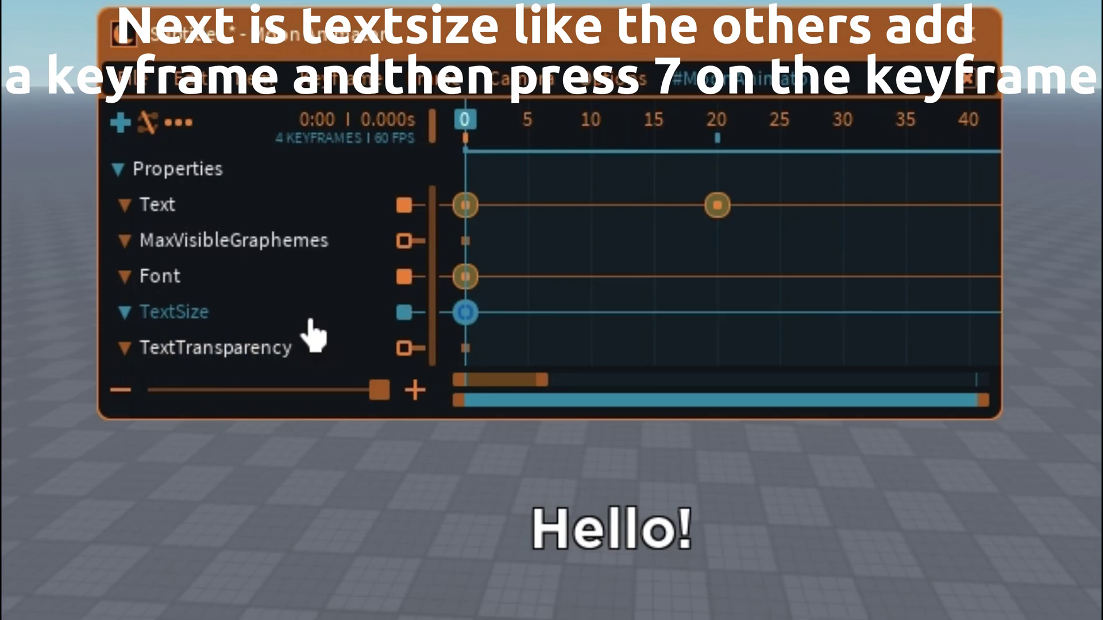
- Change the frame-0 TextSize keyframe from 36 to 50
click(468, 314)
key(7)
drag(514, 387, 767, 192)
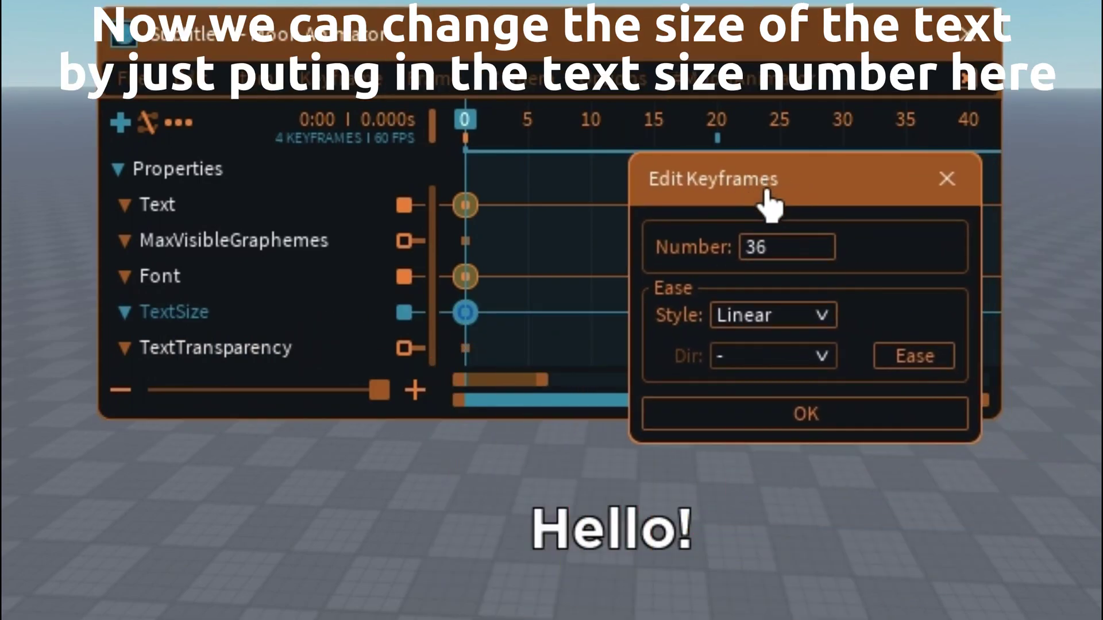
double_click(754, 247)
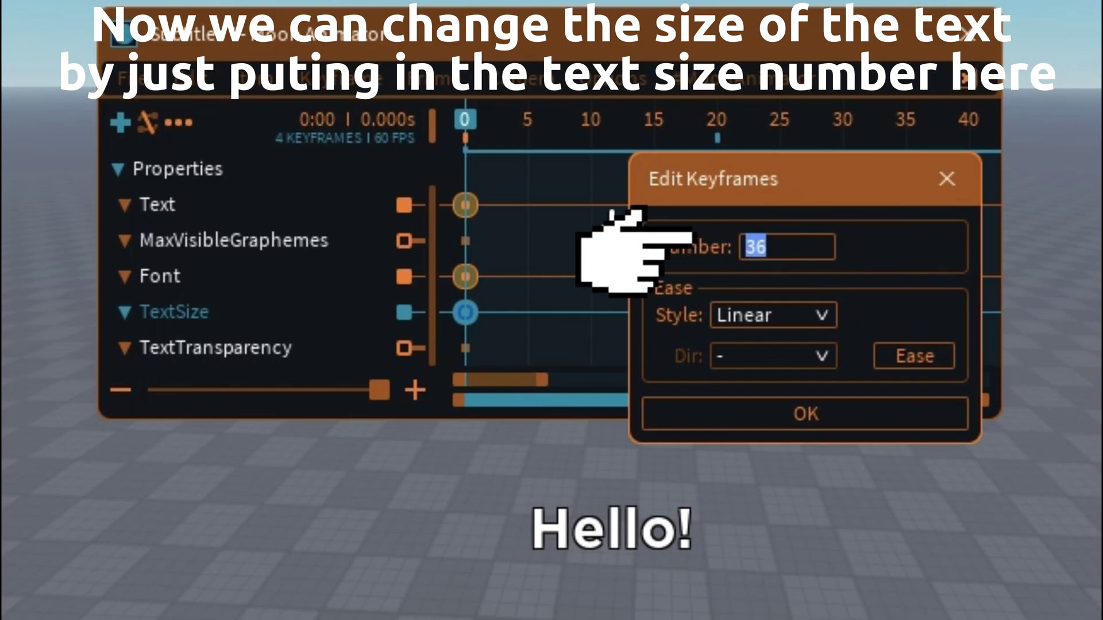
text(50)
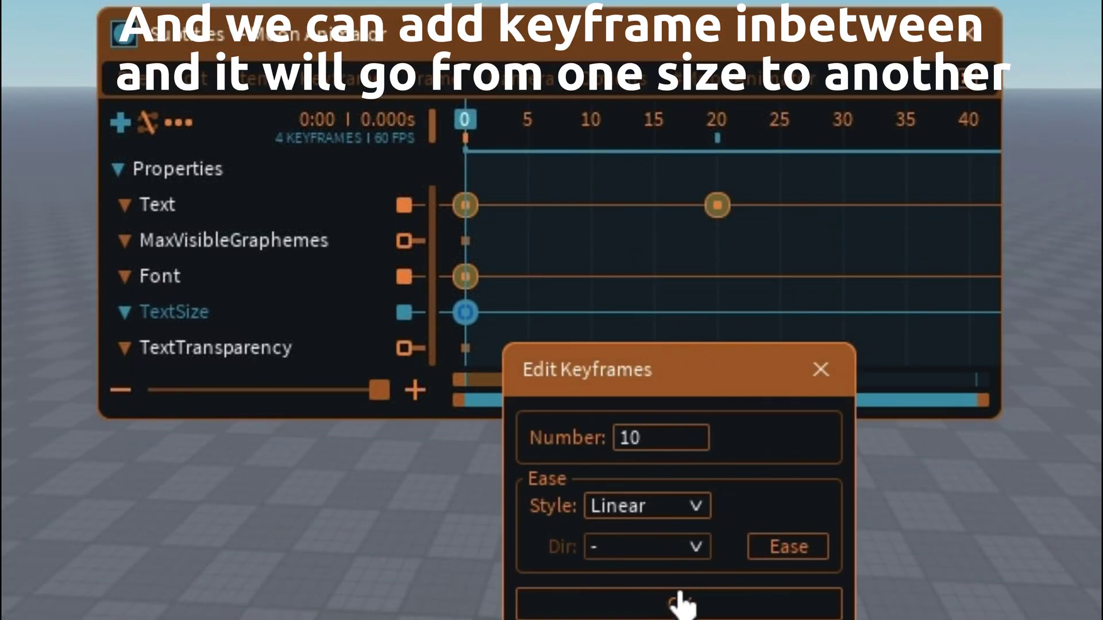
click(681, 603)
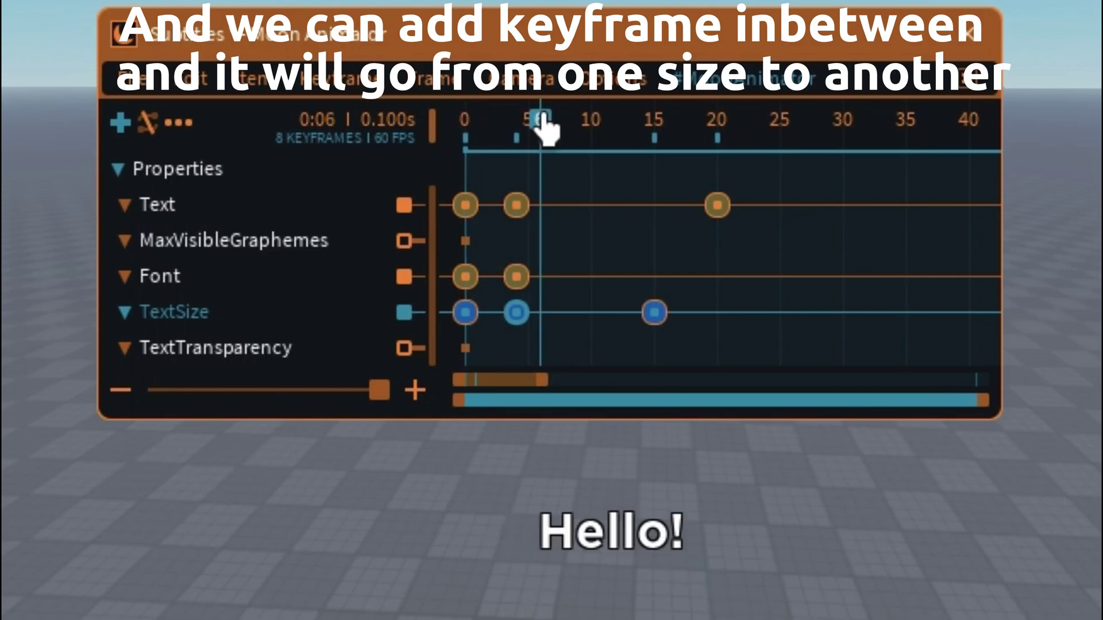
drag(542, 128, 628, 197)
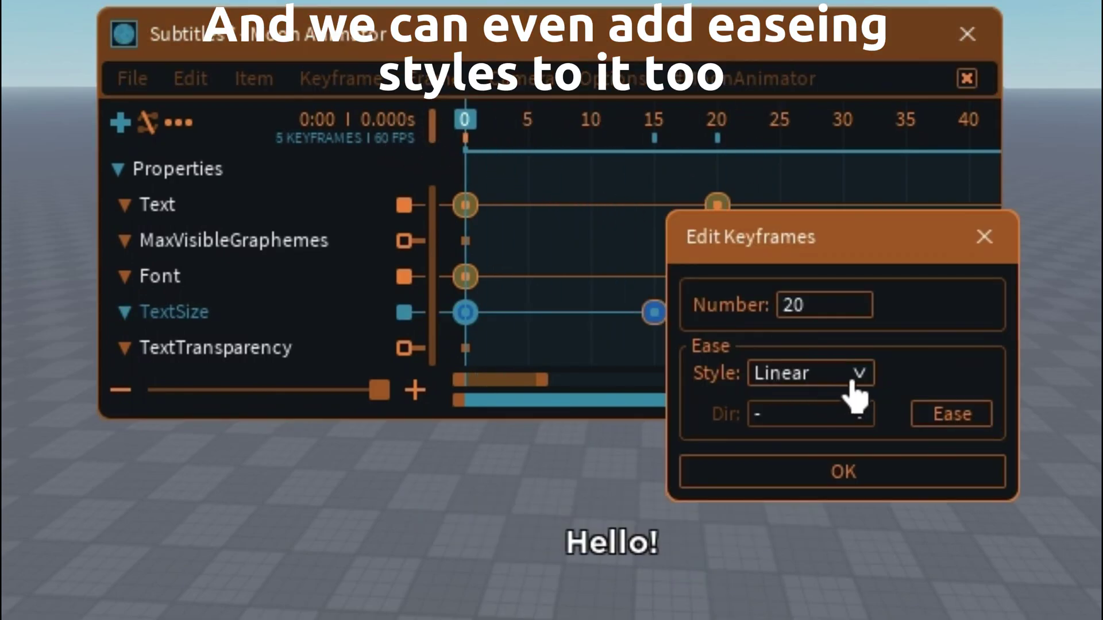
- Give the size keyframe a Bounce style with Out direction and preview playback
click(833, 376)
scroll(808, 477, down, 5)
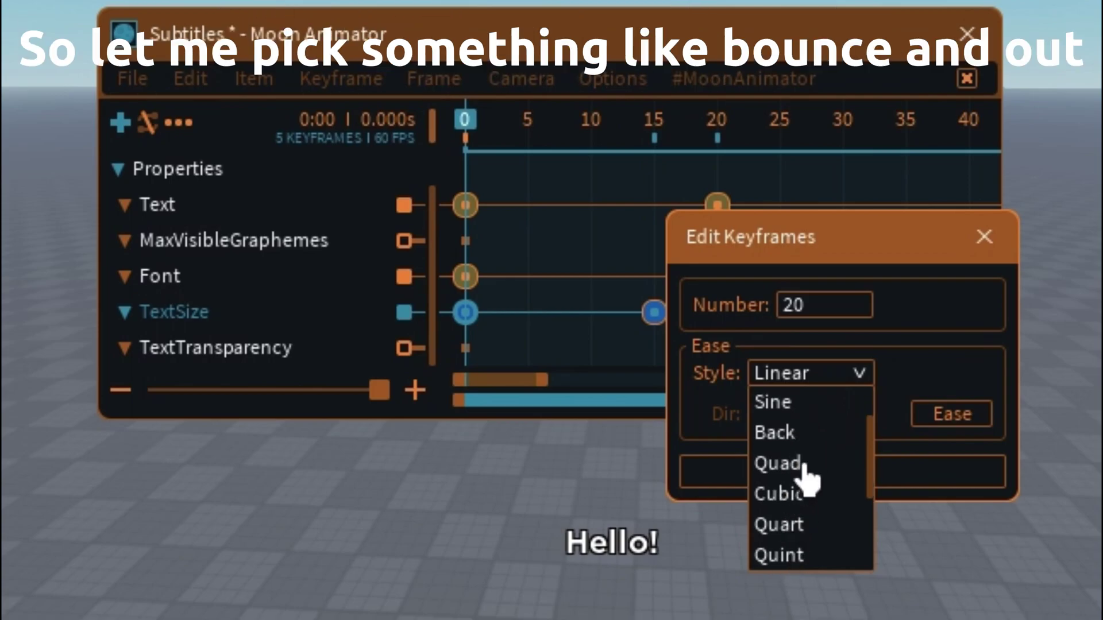
click(787, 524)
click(825, 414)
click(827, 472)
click(839, 473)
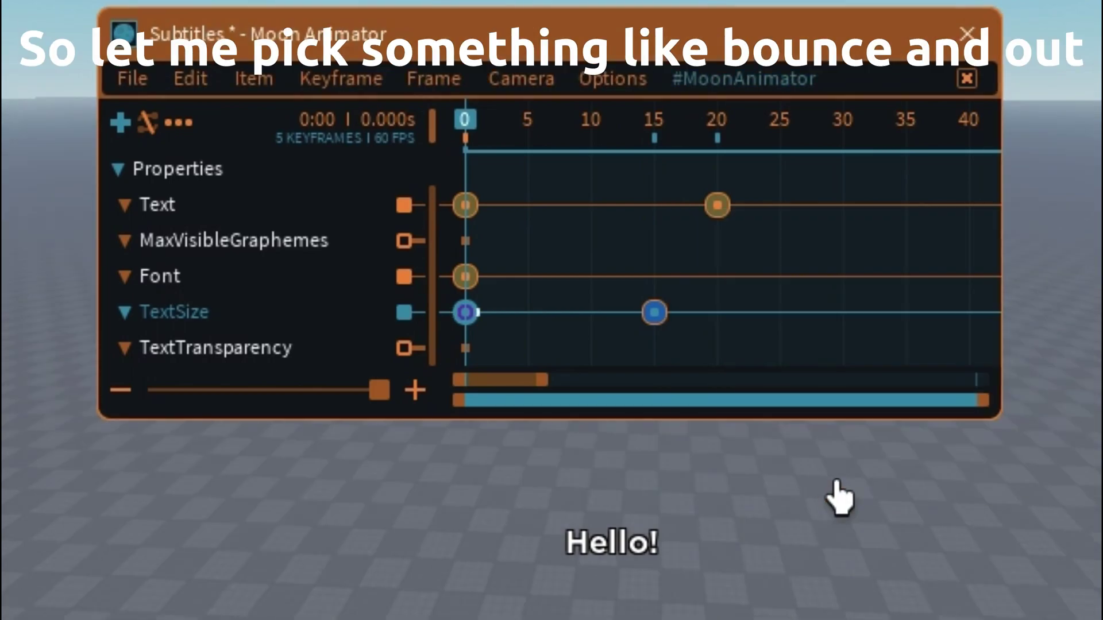
key(space)
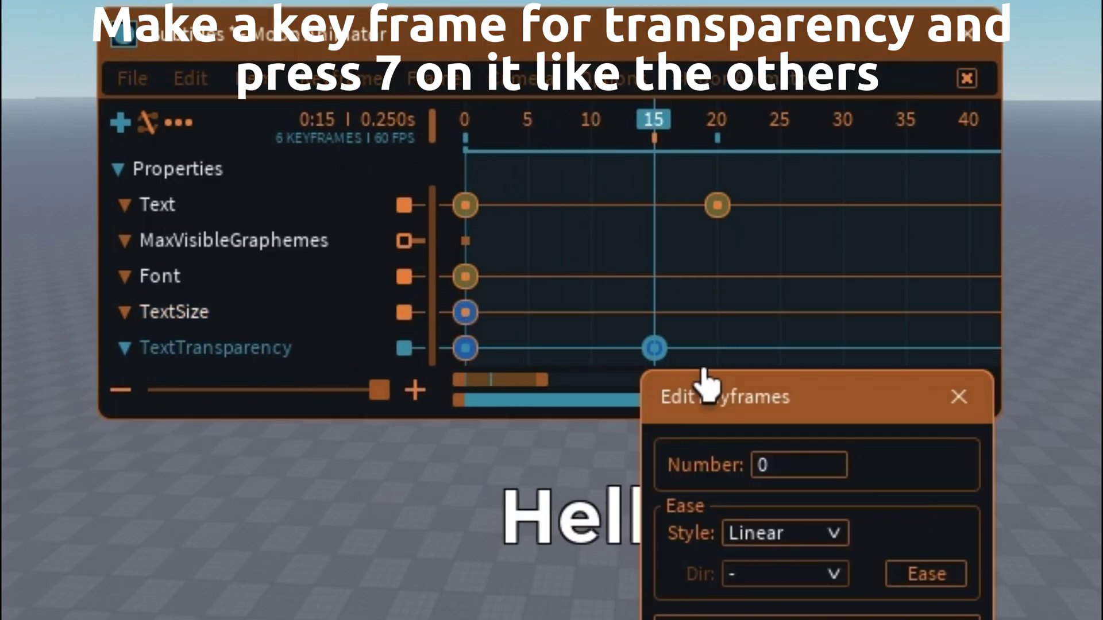
- Confirm the TextTransparency keyframe settings and scrub to preview the subtitle fade
drag(709, 387, 762, 245)
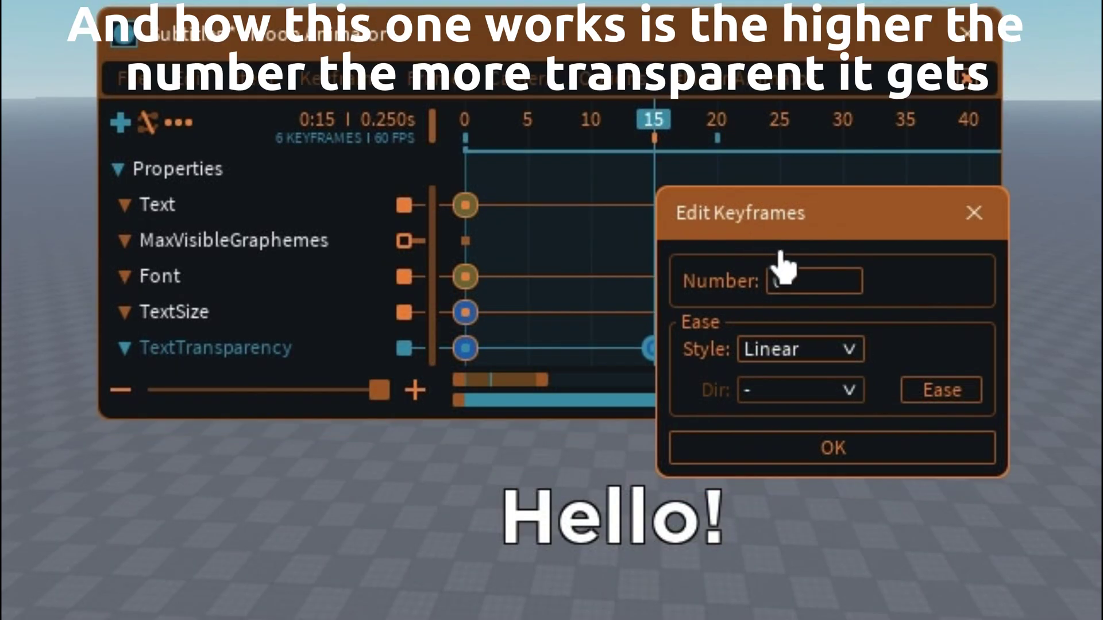
click(749, 449)
drag(598, 135, 335, 291)
- Open the Subtitles item's Edit Item window and scroll through its Properties list
scroll(333, 283, up, 1)
click(376, 168)
scroll(738, 434, down, 7)
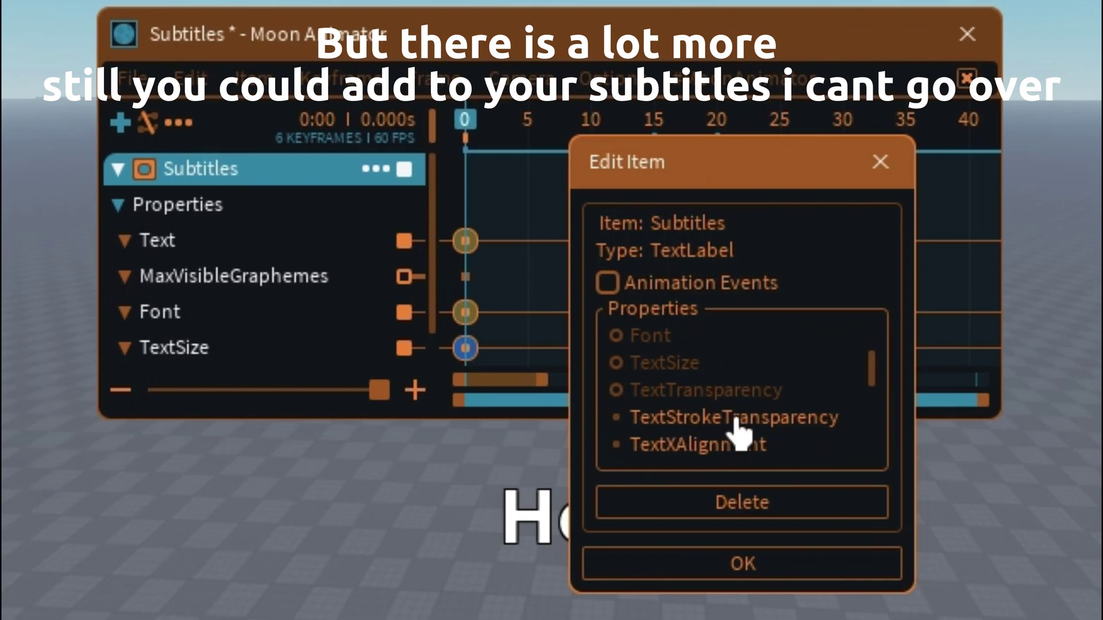
scroll(736, 469, down, 1)
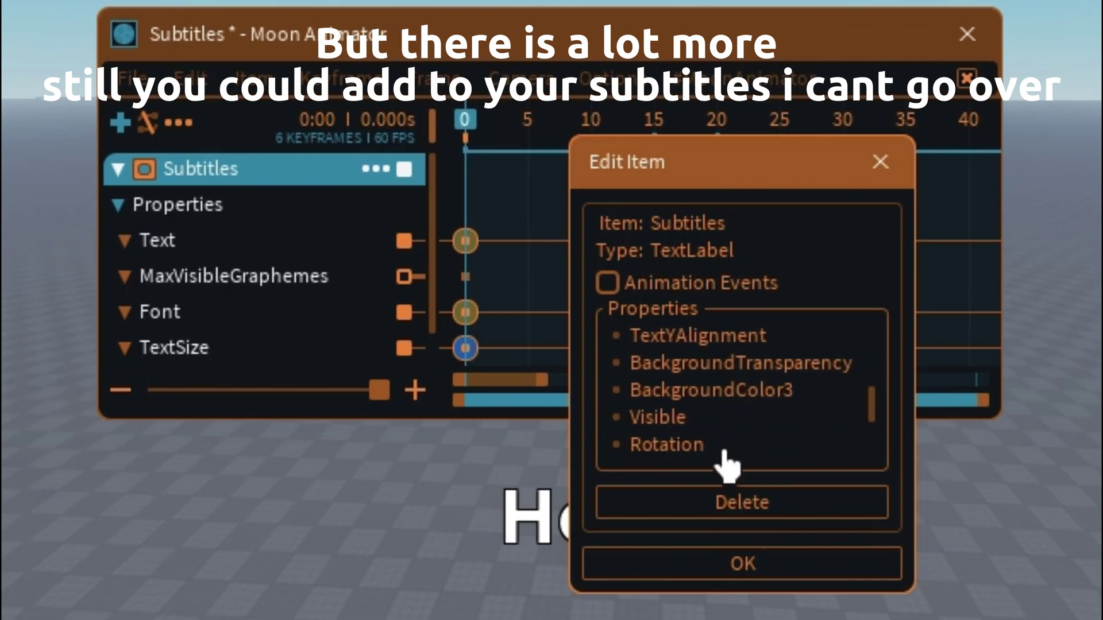
scroll(686, 433, down, 1)
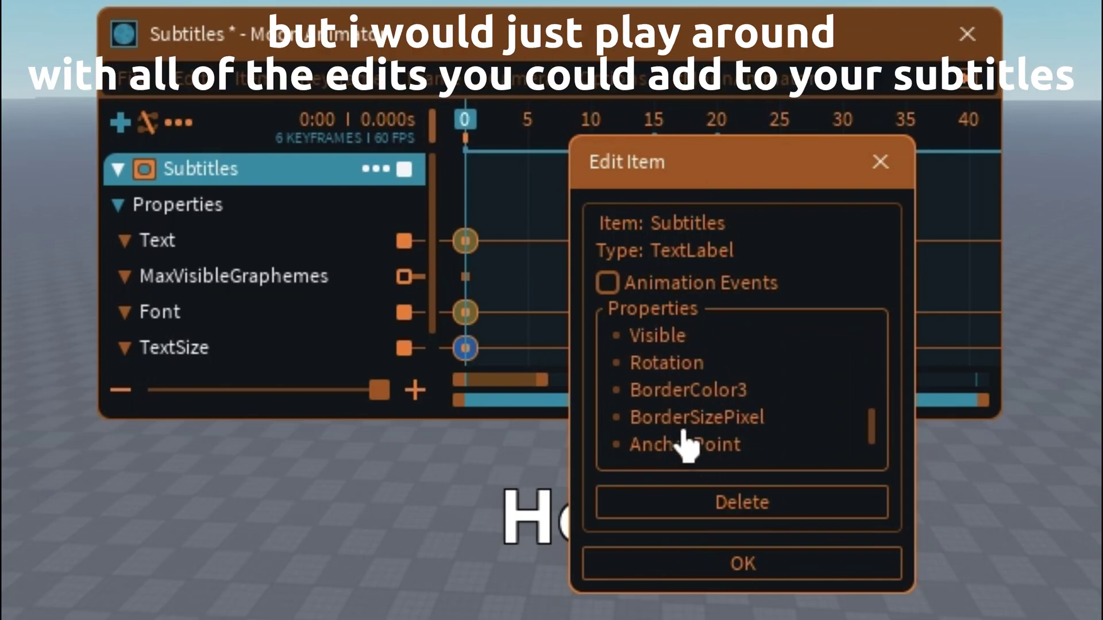
scroll(677, 434, down, 2)
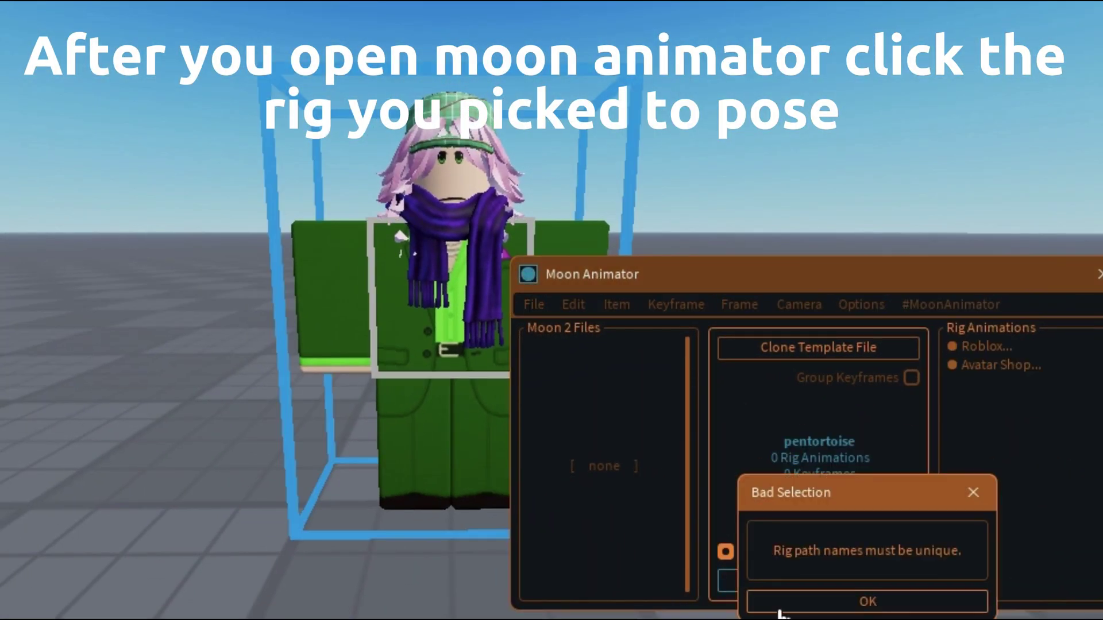
- Dismiss the rig error, start a pentortoise rig animation and rotate its Left Arm
click(780, 611)
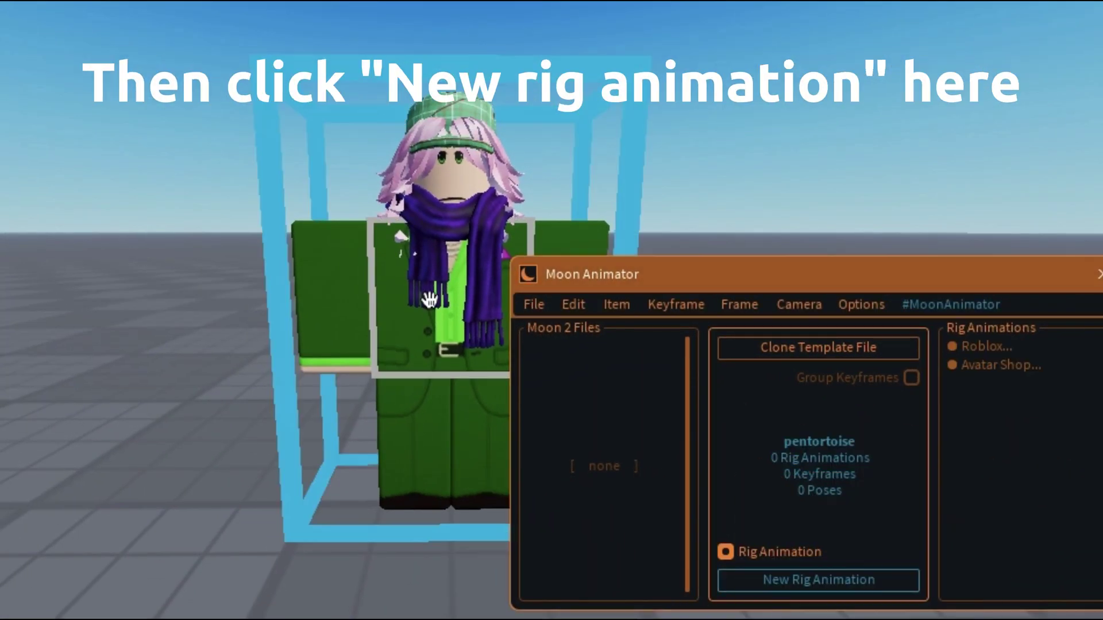
click(790, 597)
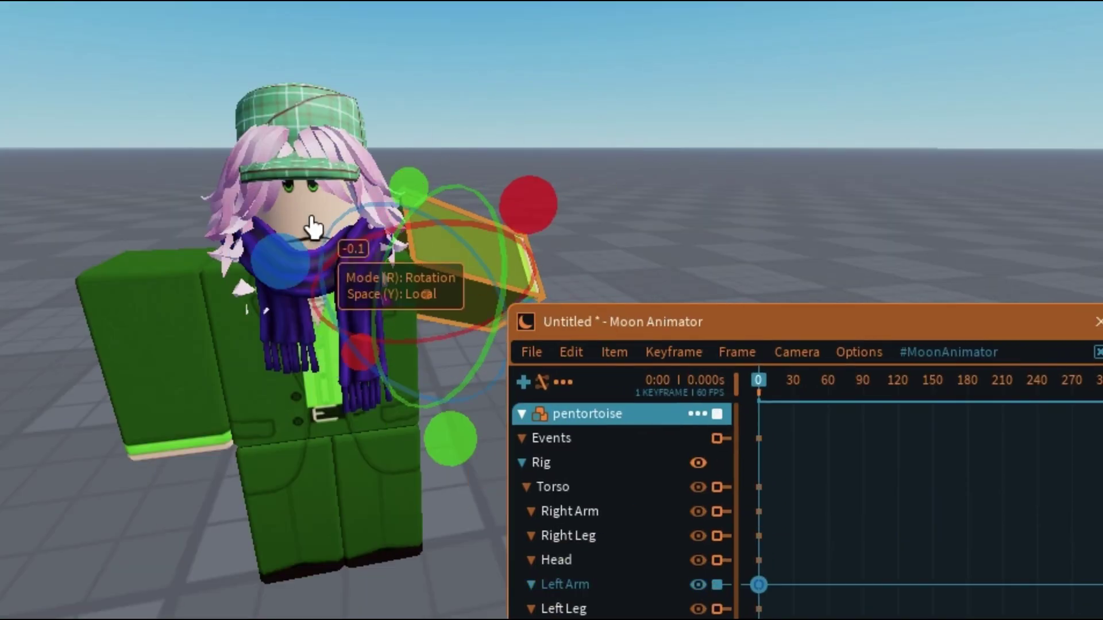
drag(315, 230, 159, 135)
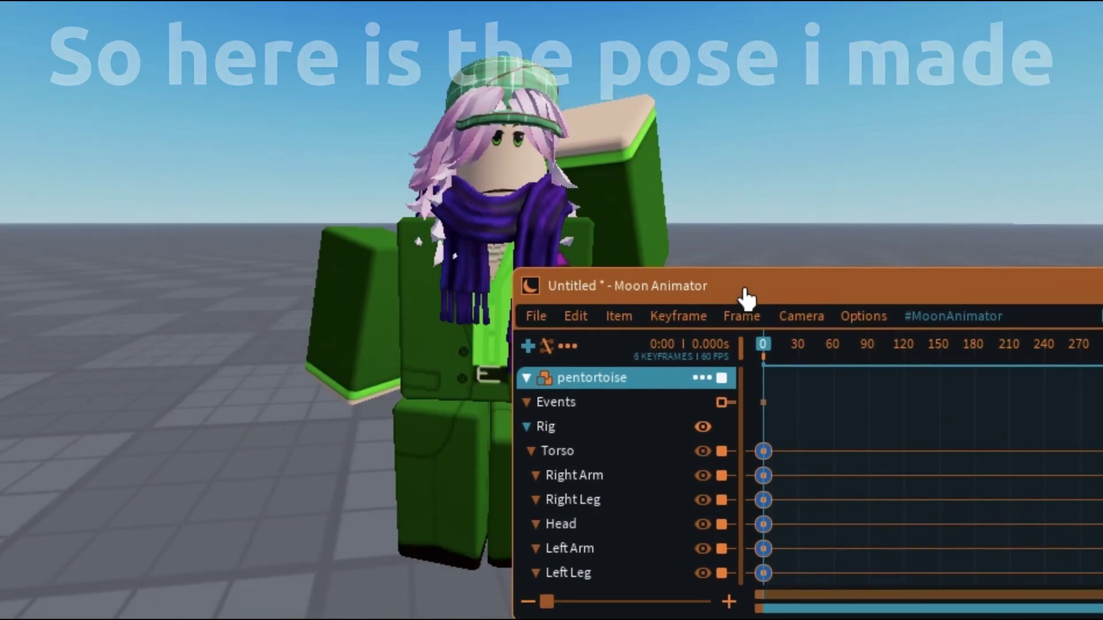
drag(747, 299, 879, 586)
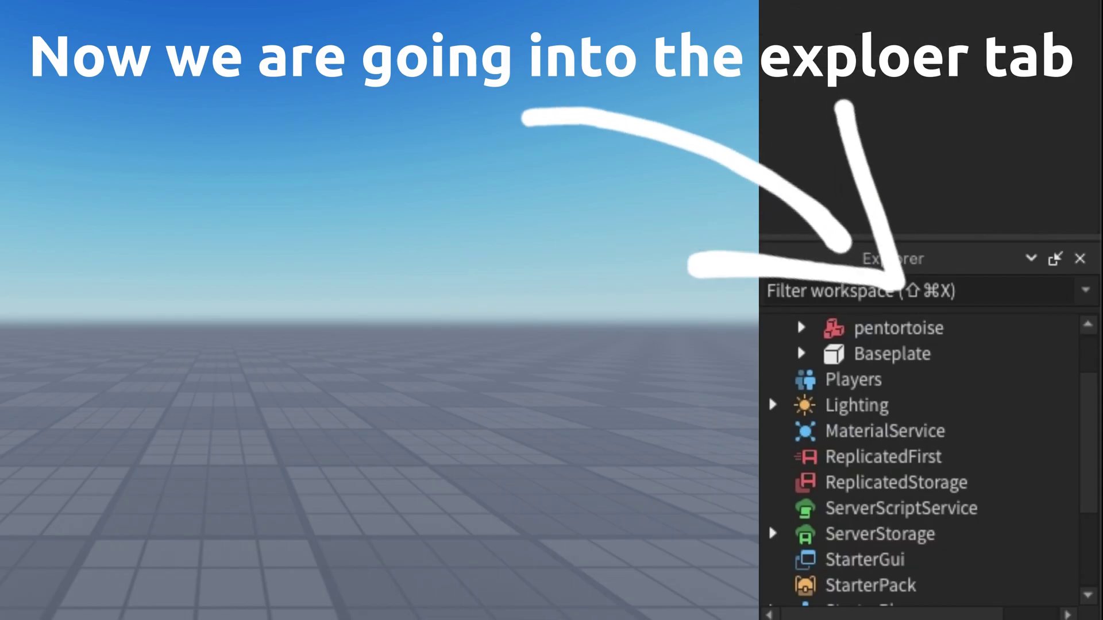
- Duplicate the posed pentortoise rig, close Moon Animator and delete the unposed original
scroll(842, 336, up, 3)
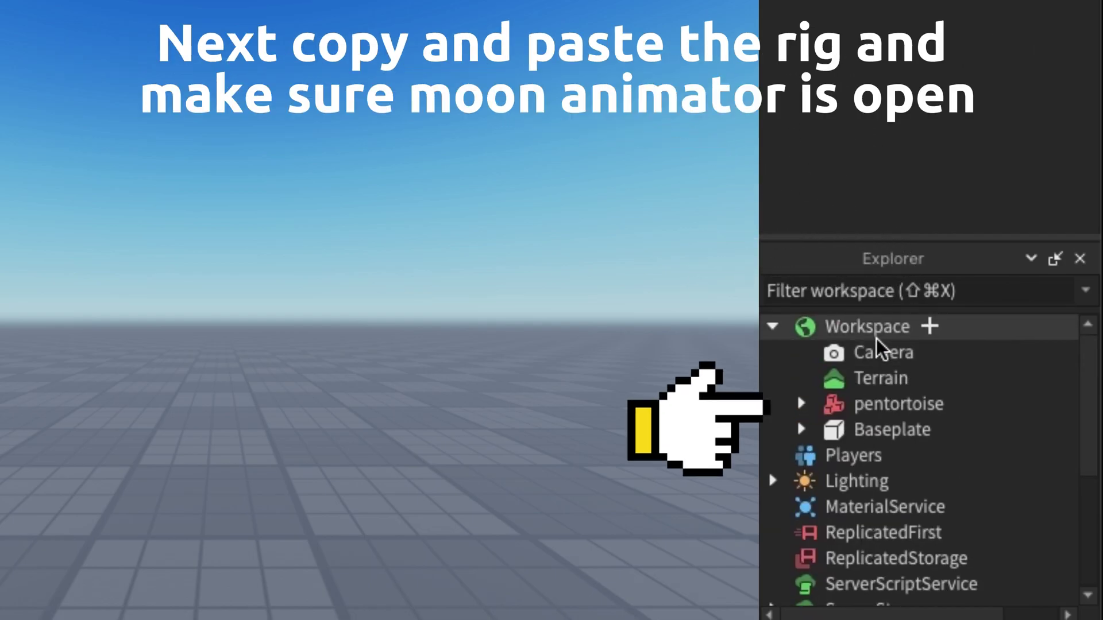
click(864, 409)
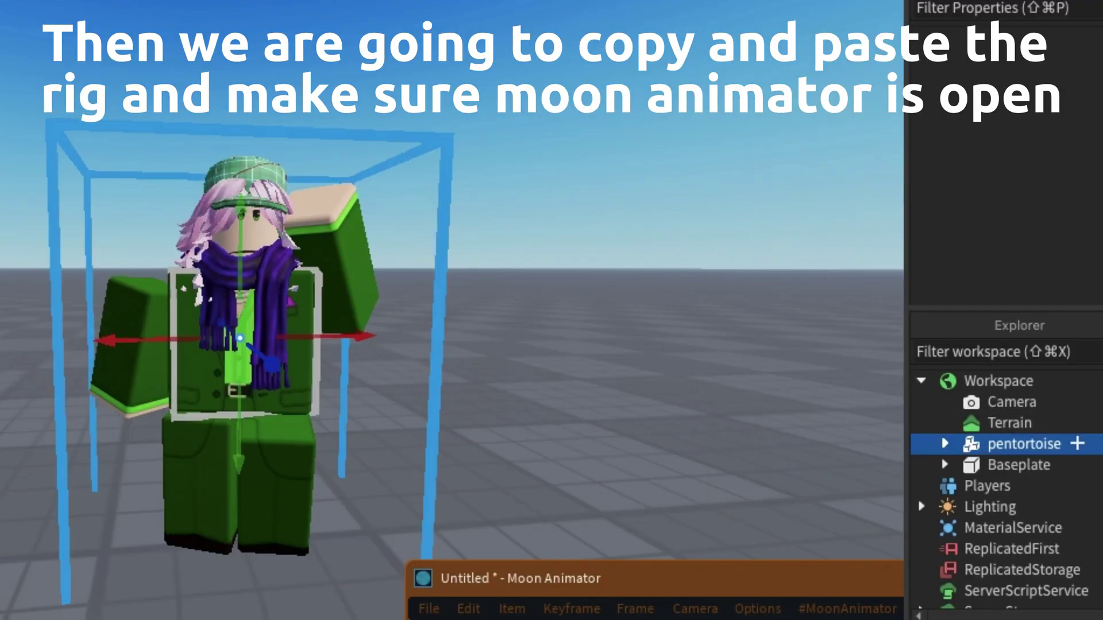
key(ctrl+c)
key(ctrl+v)
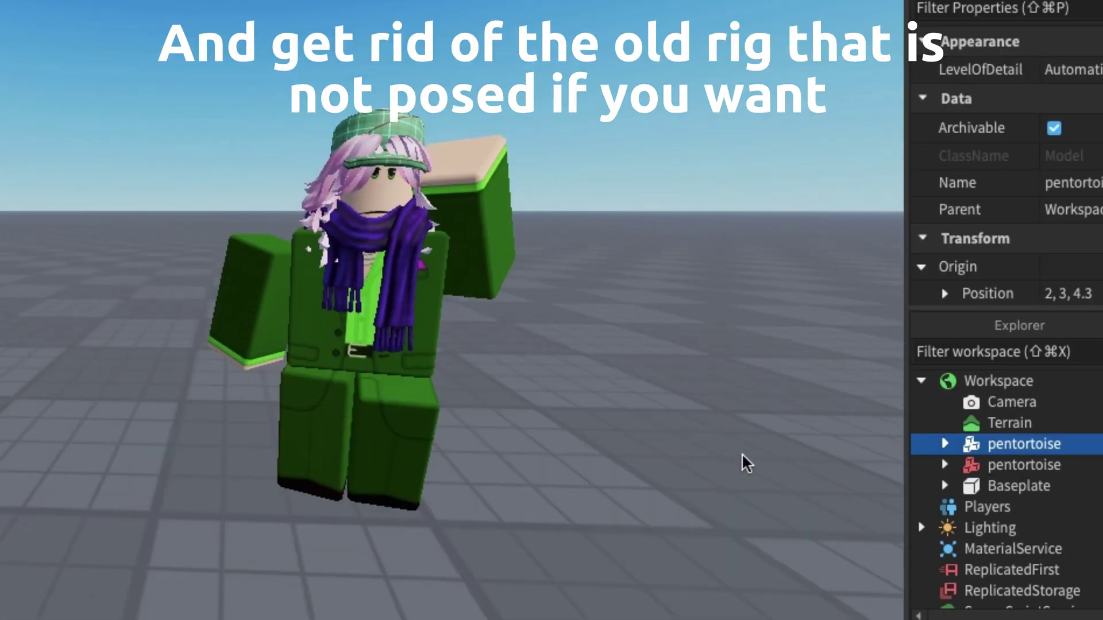
click(743, 460)
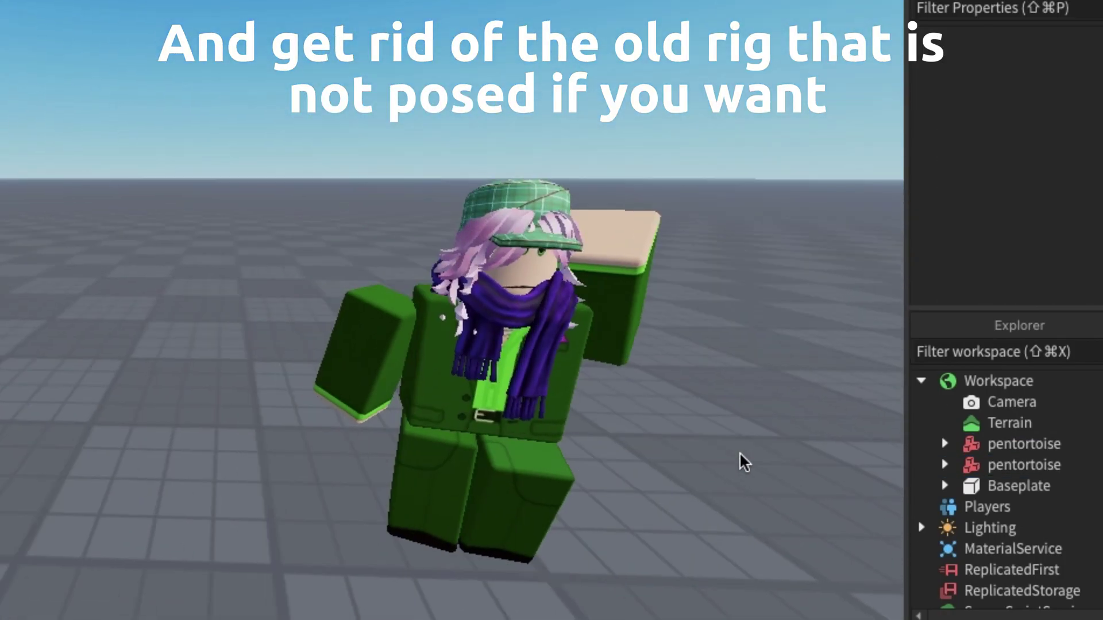
scroll(114, 98, down, 5)
key(Delete)
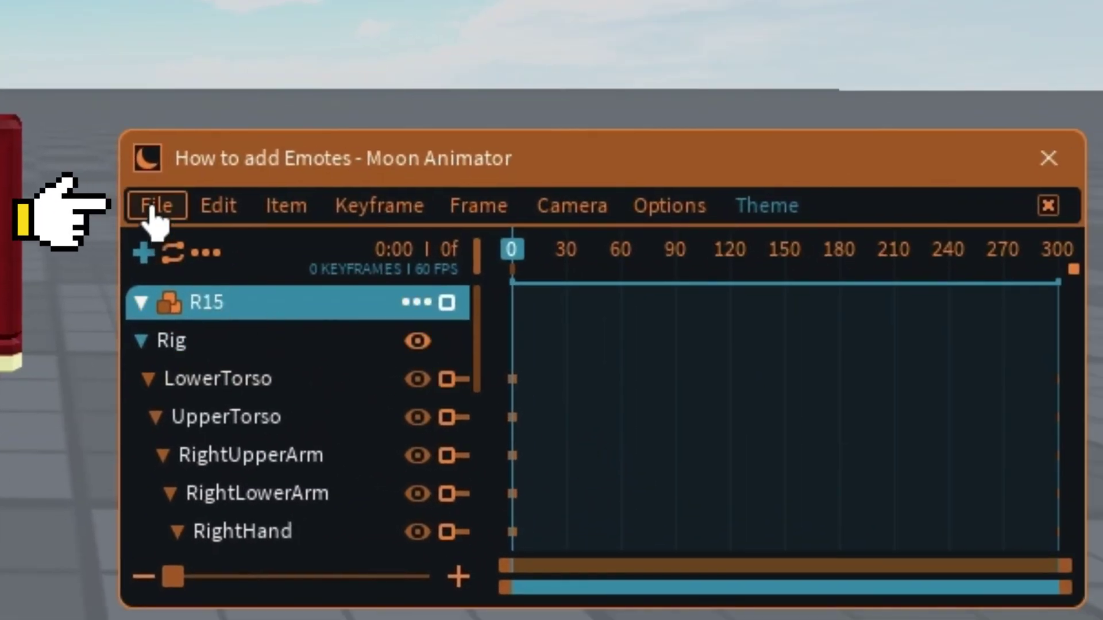
- Choose File > Import... then Avatar Shop to get the Emote Id prompt
click(408, 318)
click(224, 444)
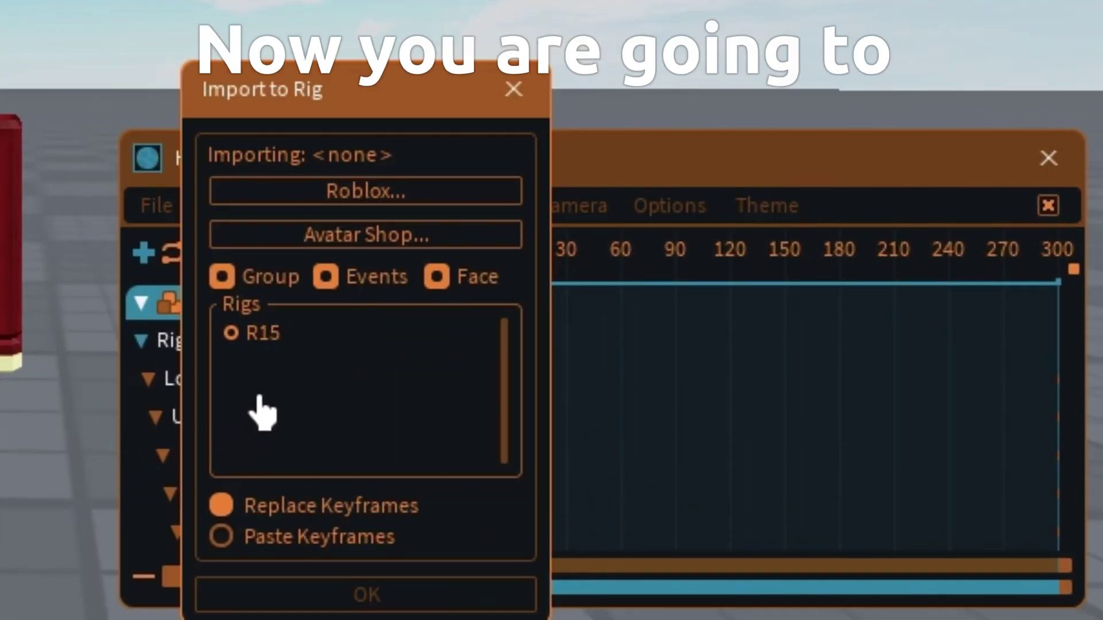
click(463, 244)
mouse_move(557, 293)
mouse_down()
mouse_move(725, 138)
mouse_move(690, 100)
mouse_up()
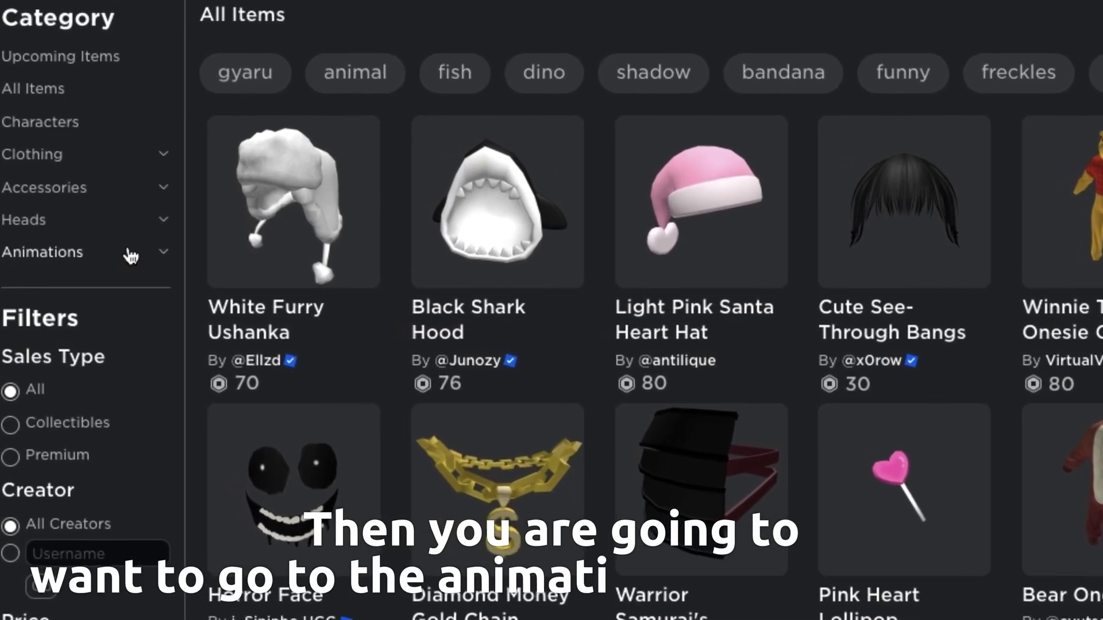
click(106, 265)
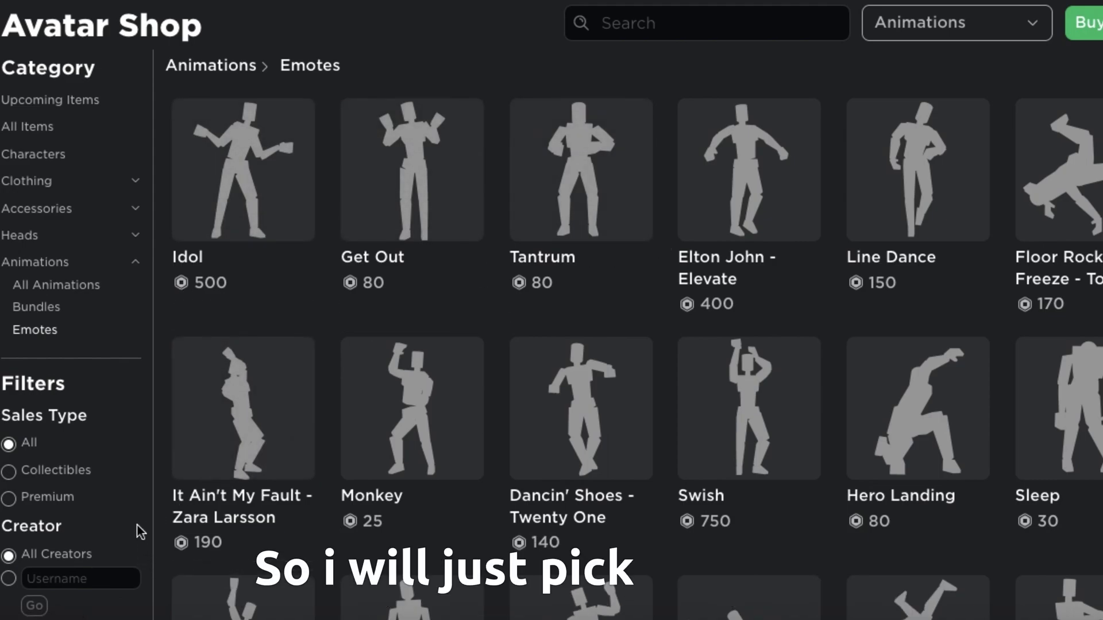
click(206, 220)
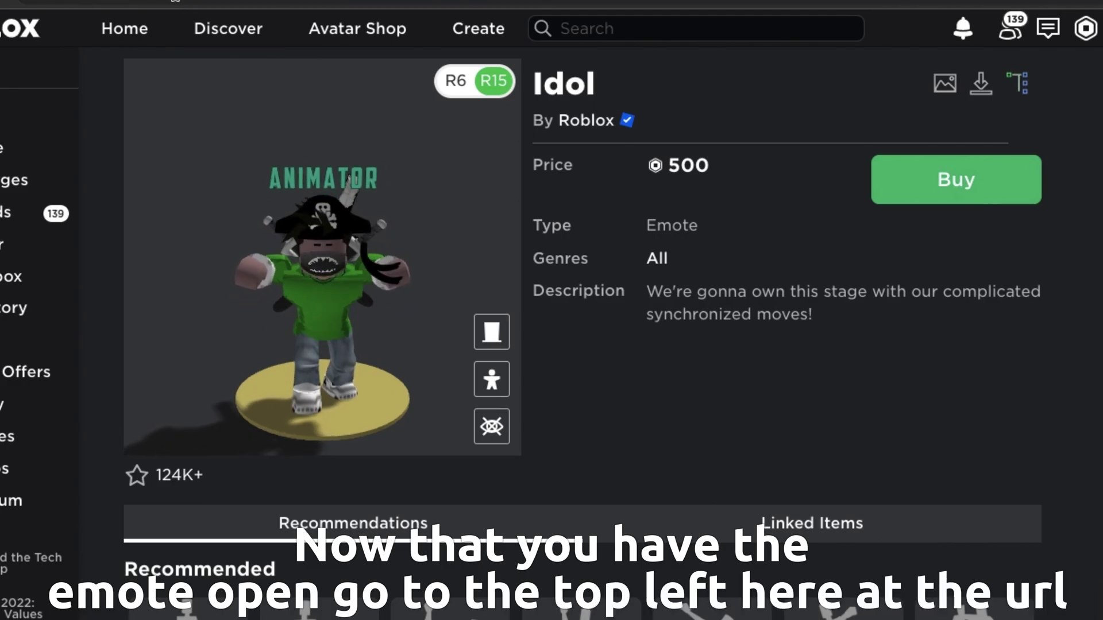
drag(169, 1, 246, 0)
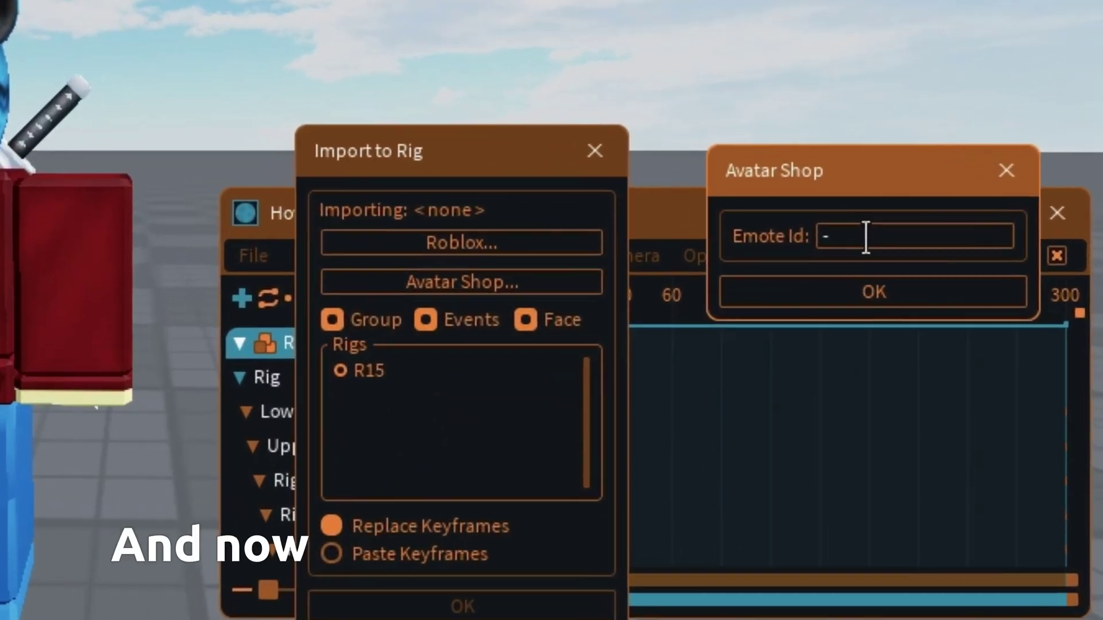
key(ctrl+a)
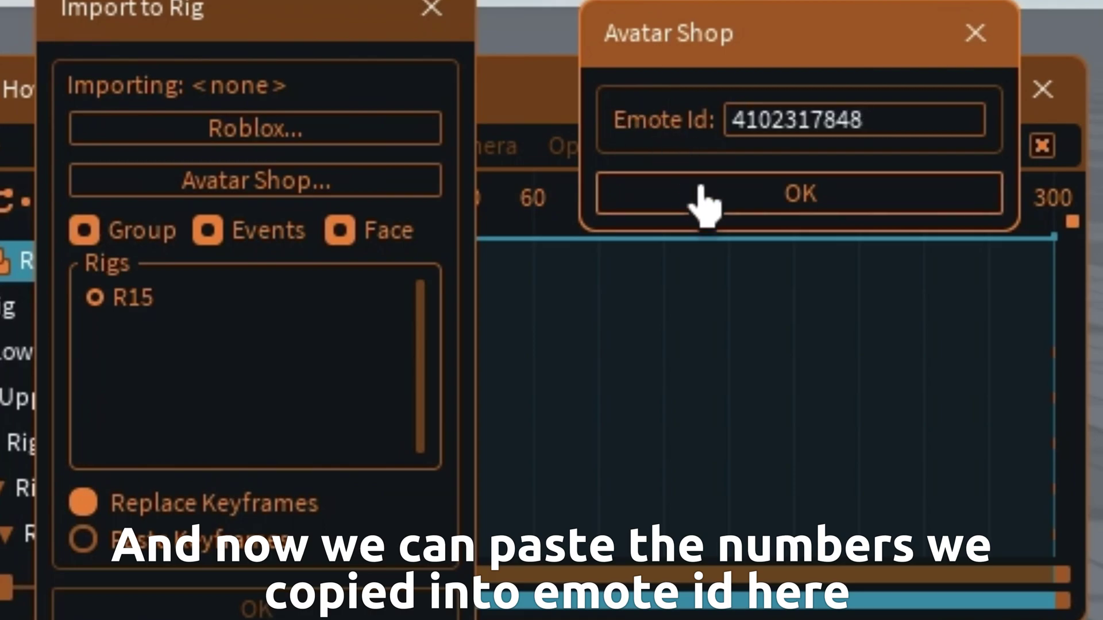
click(684, 204)
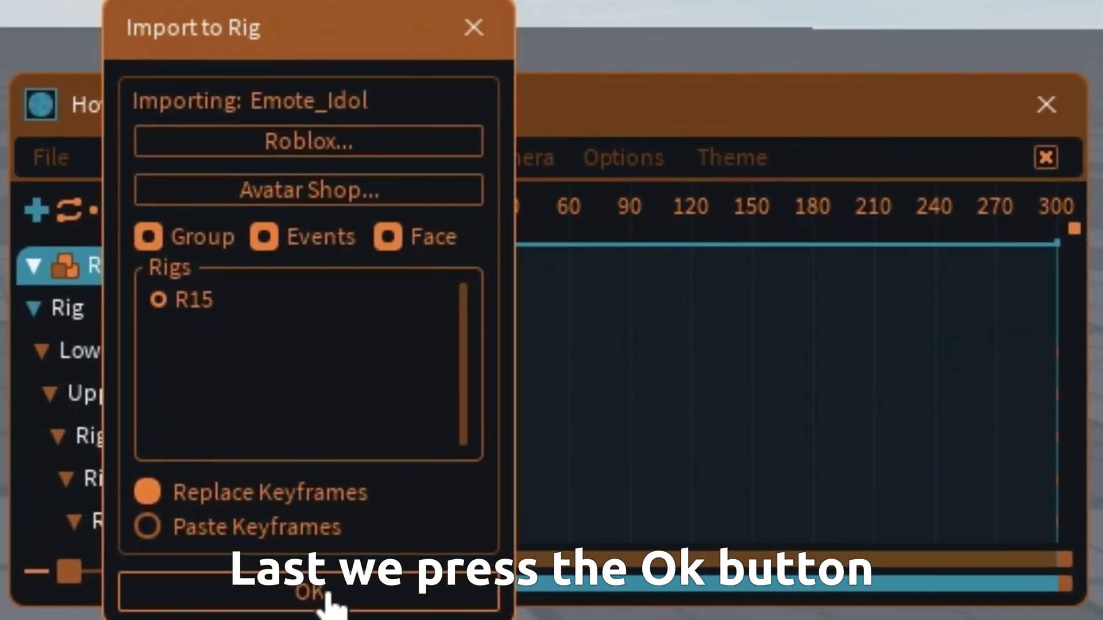
click(256, 606)
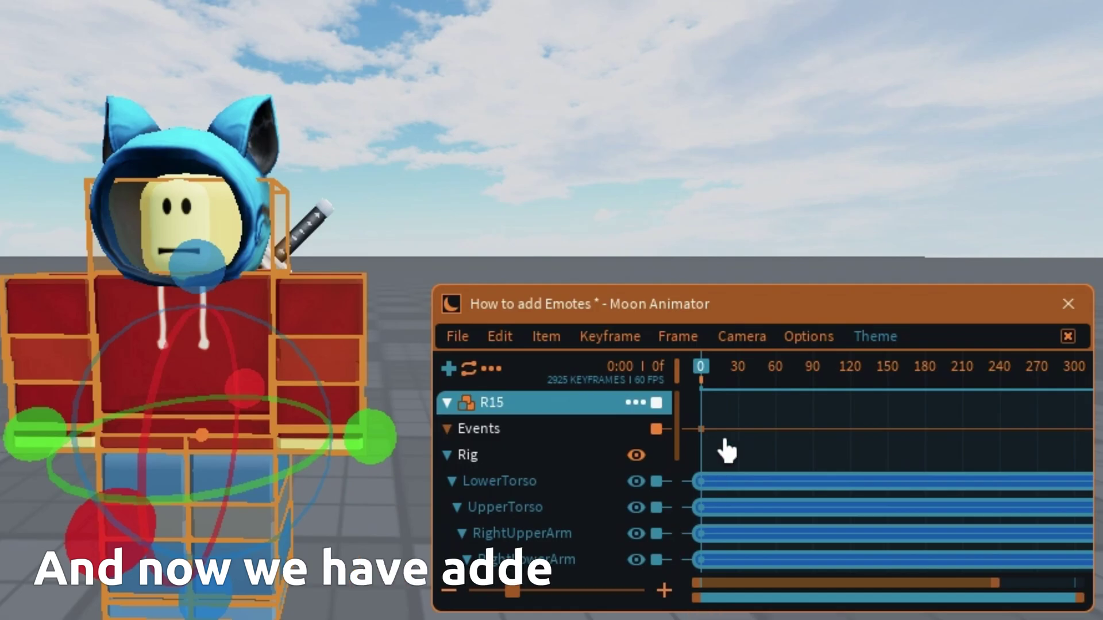
key(space)
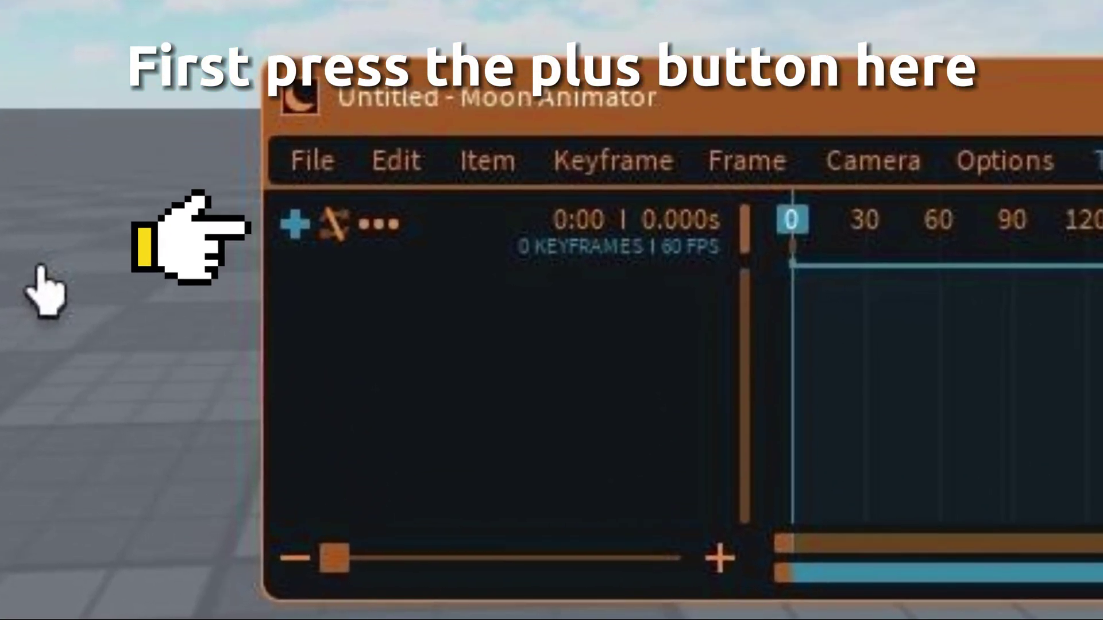
- Add the Lighting service as an animation item with a ClockTime track
click(294, 224)
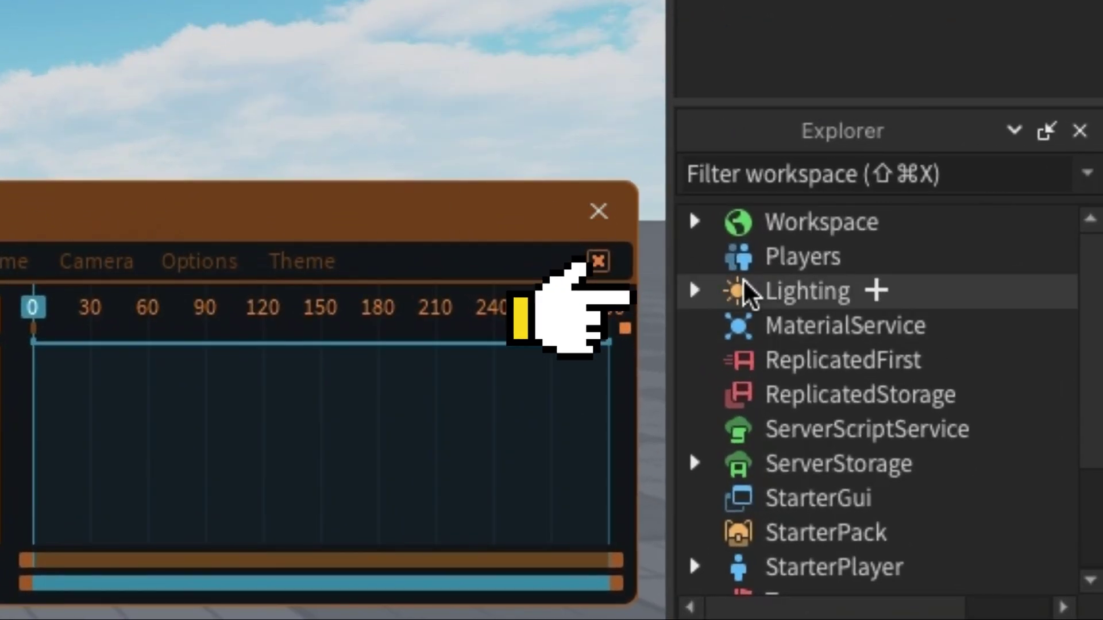
click(747, 292)
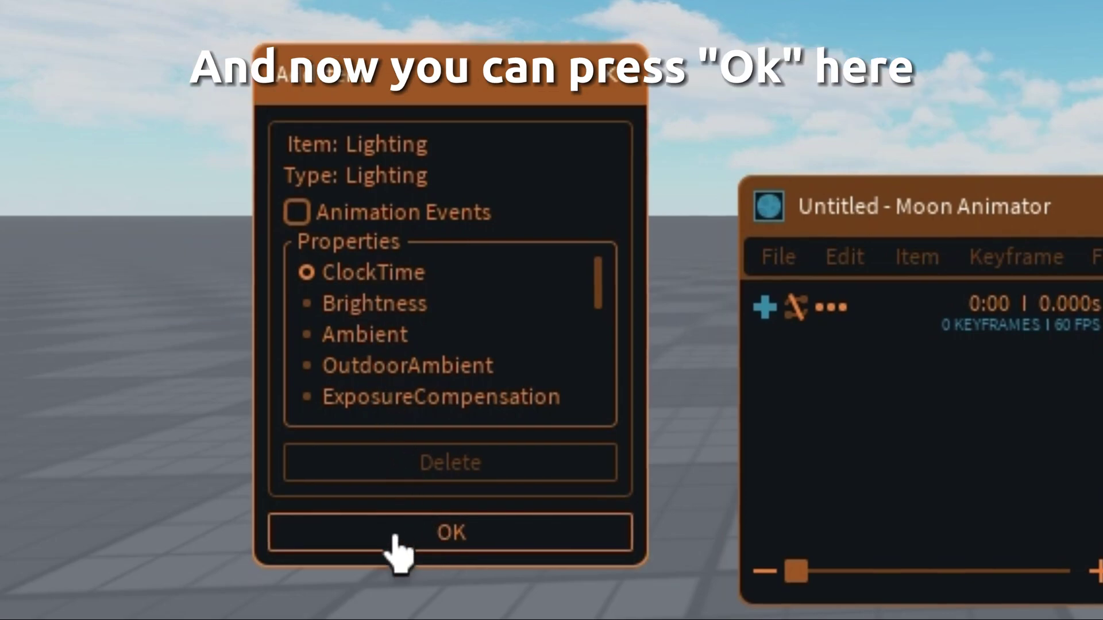
click(414, 532)
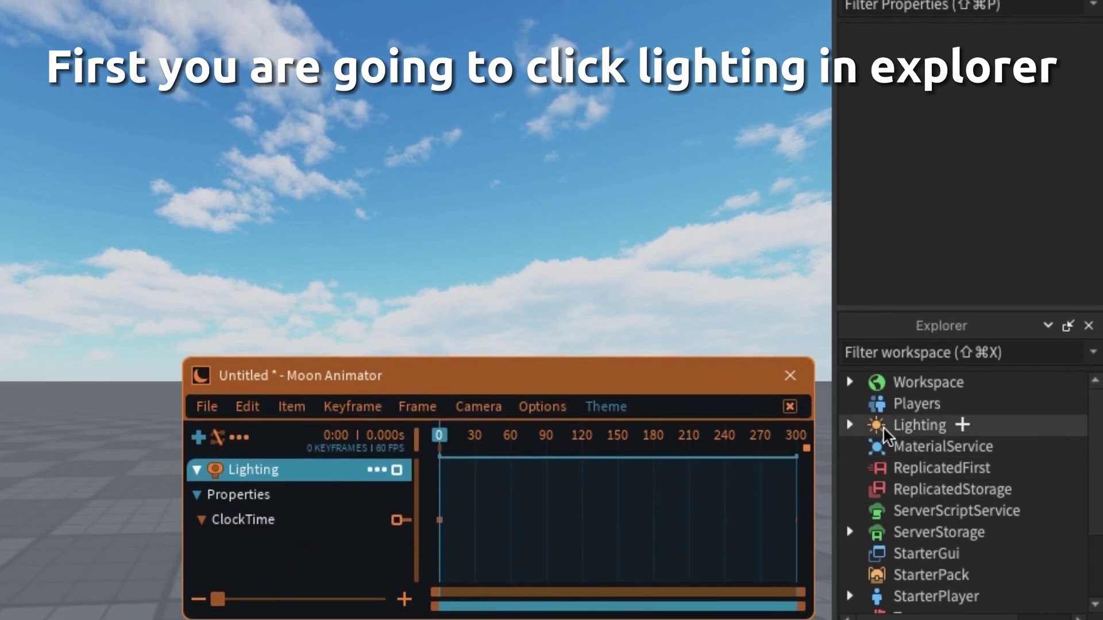
- Set Lighting's ClockTime to 1.6 for night and keyframe it at frame 0
click(884, 427)
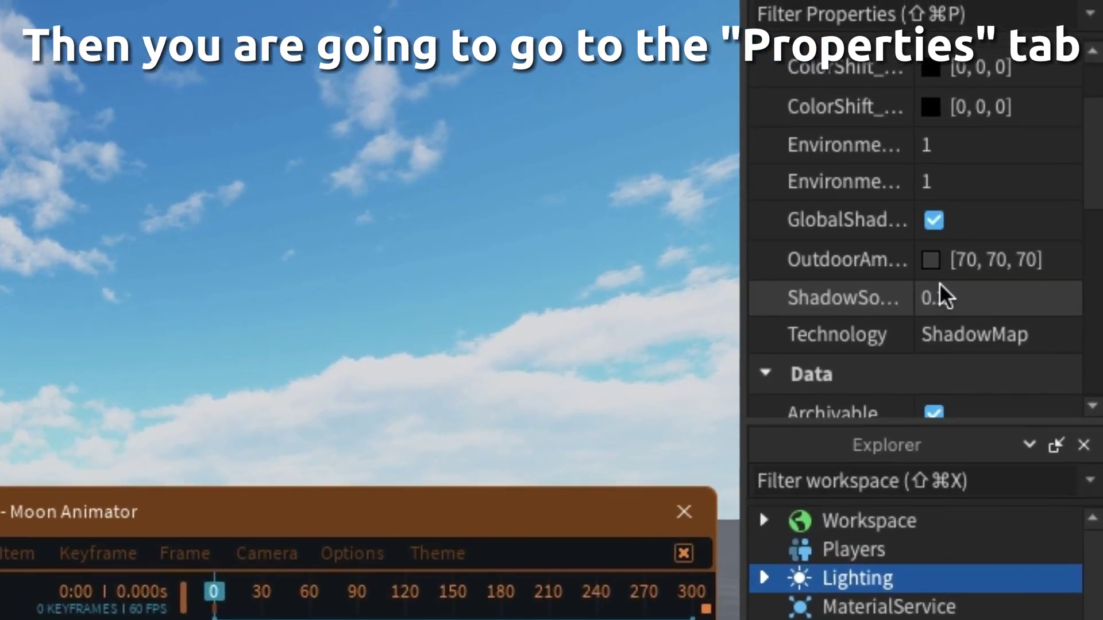
scroll(939, 283, down, 5)
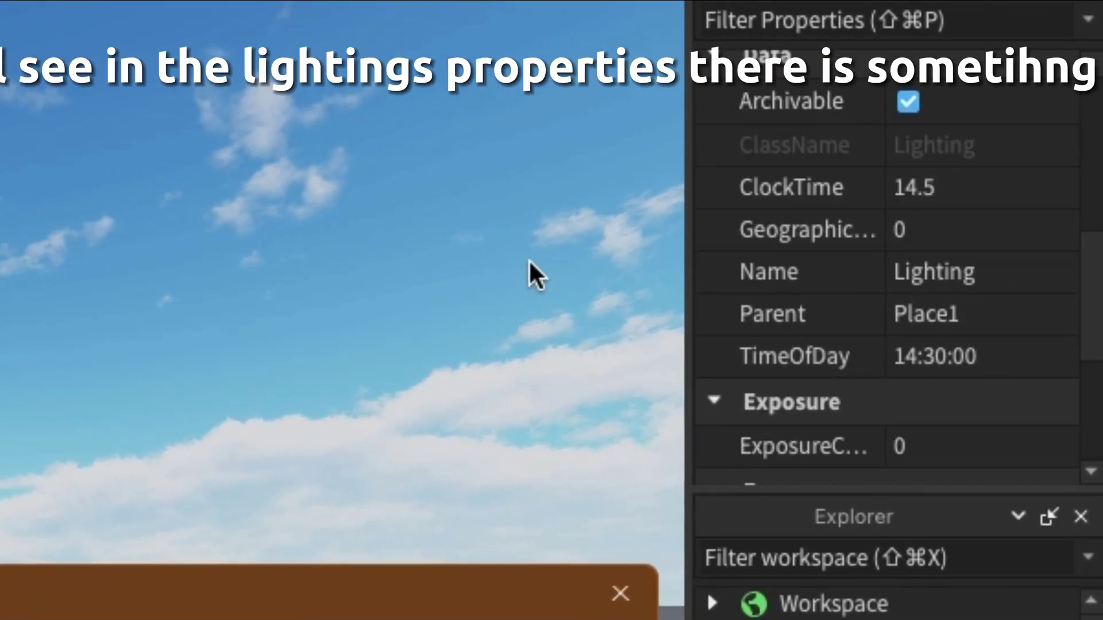
right_drag(529, 271, 103, 332)
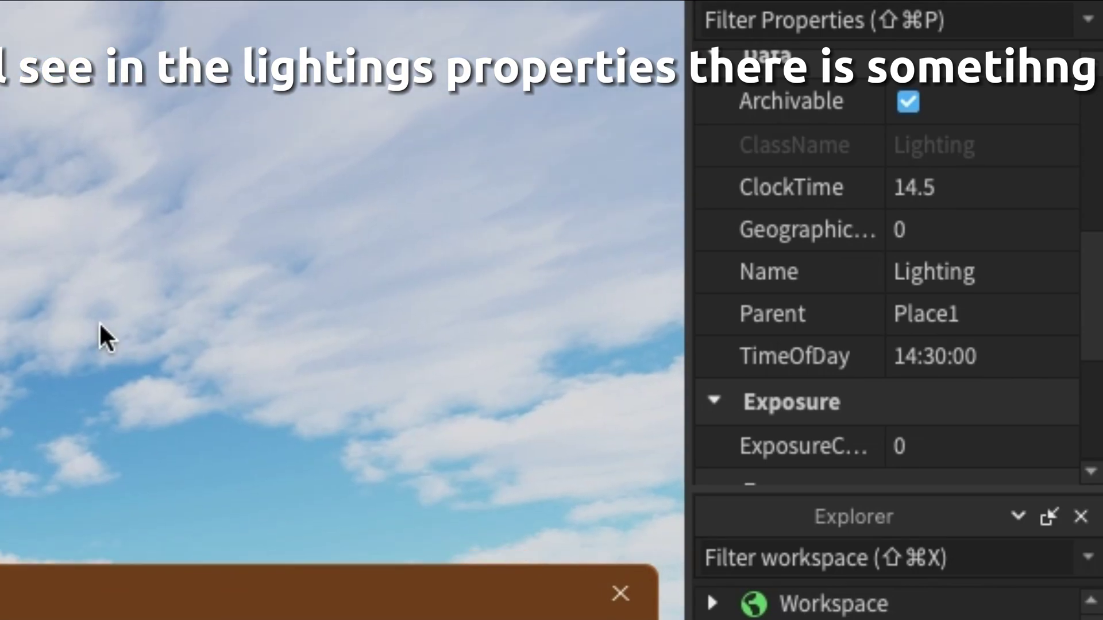
click(1029, 198)
drag(1045, 188, 1019, 196)
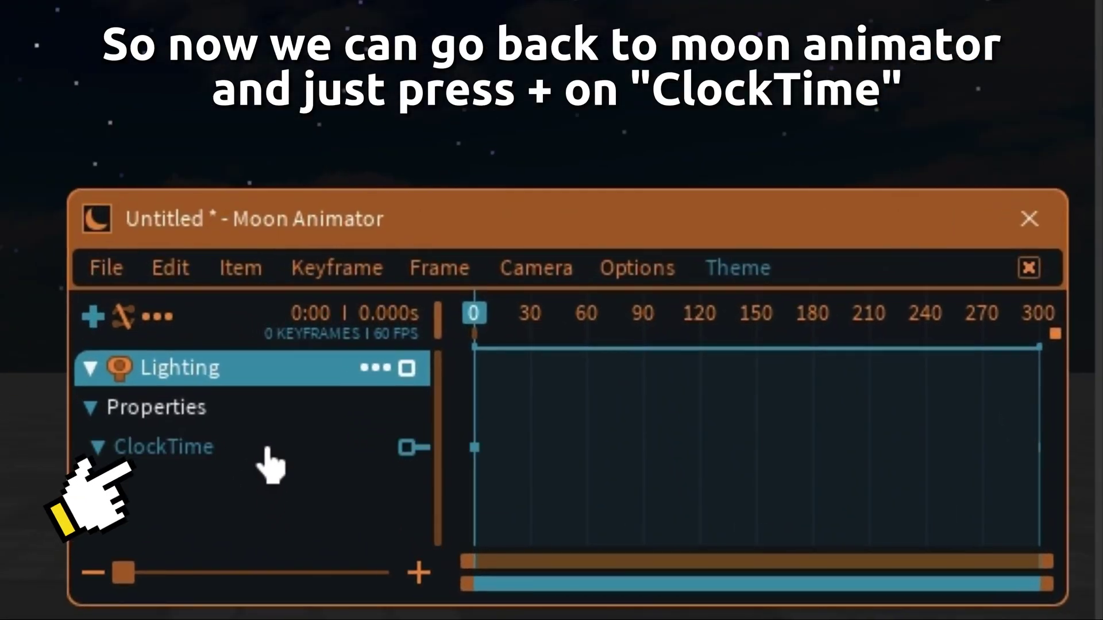
key(plus)
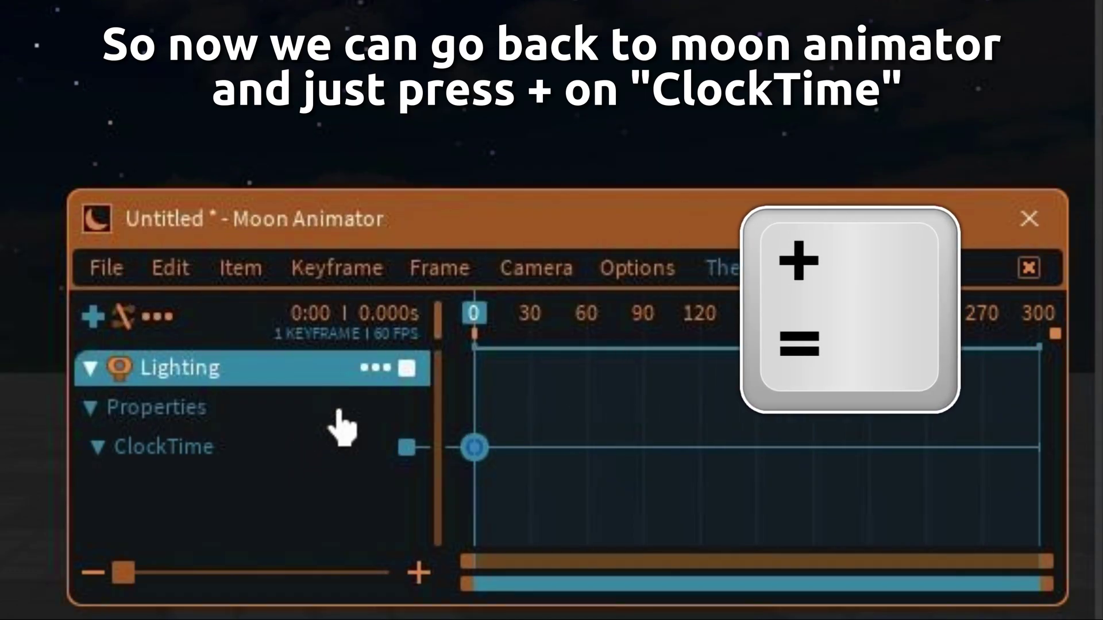
- At frame 60, raise ClockTime to 13.6 for daytime and scrub to preview the change
drag(581, 354, 591, 359)
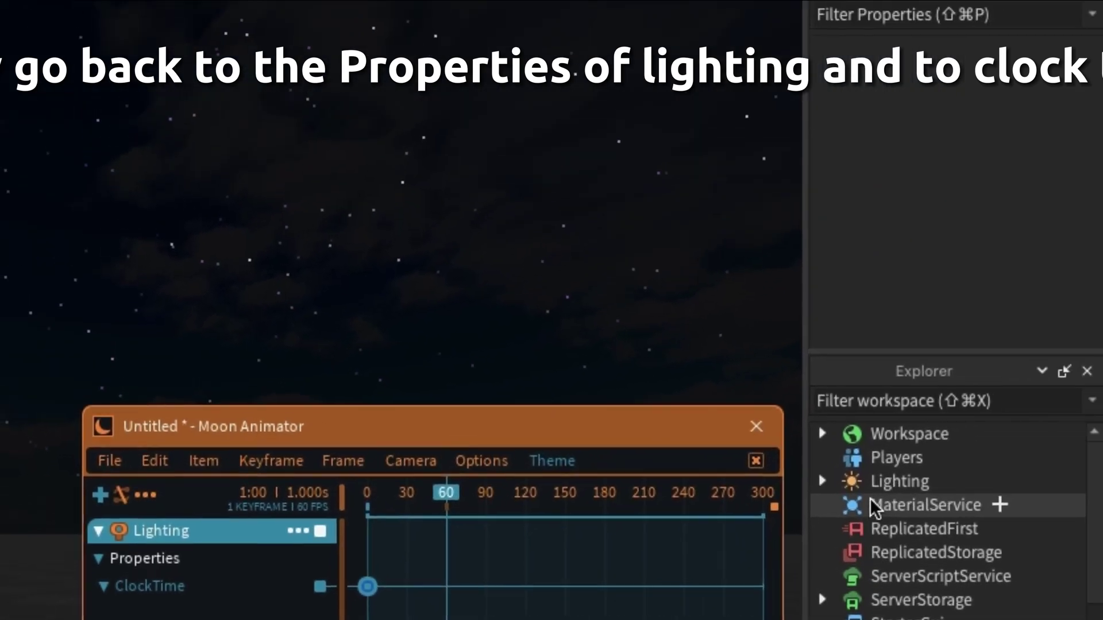
click(884, 482)
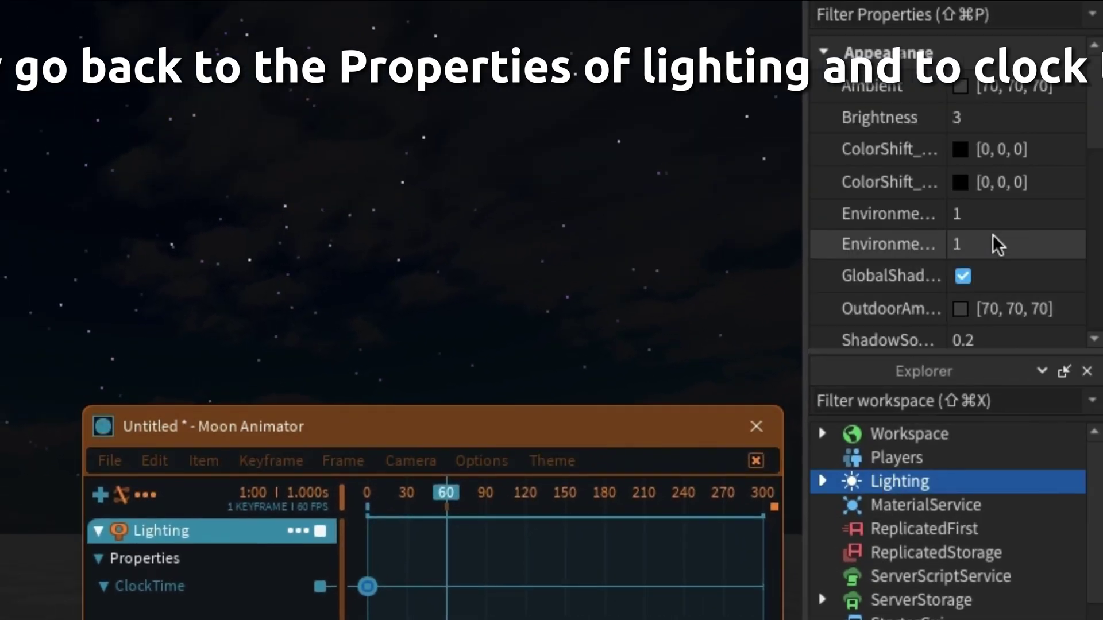
scroll(976, 218, down, 3)
scroll(960, 178, up, 3)
scroll(1012, 218, down, 4)
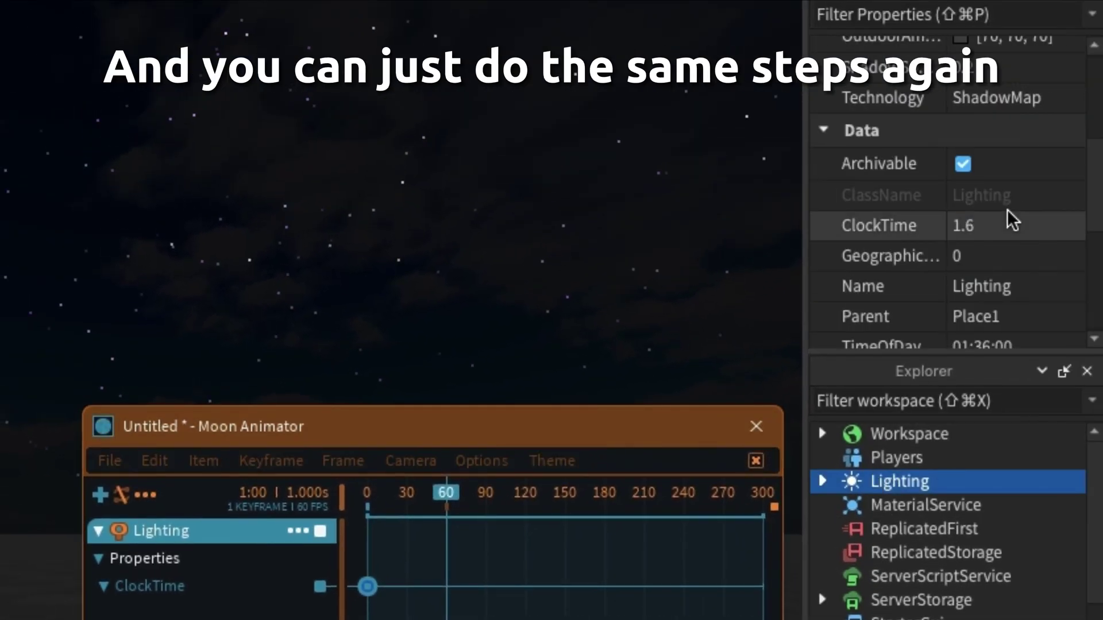
drag(1044, 230, 1064, 237)
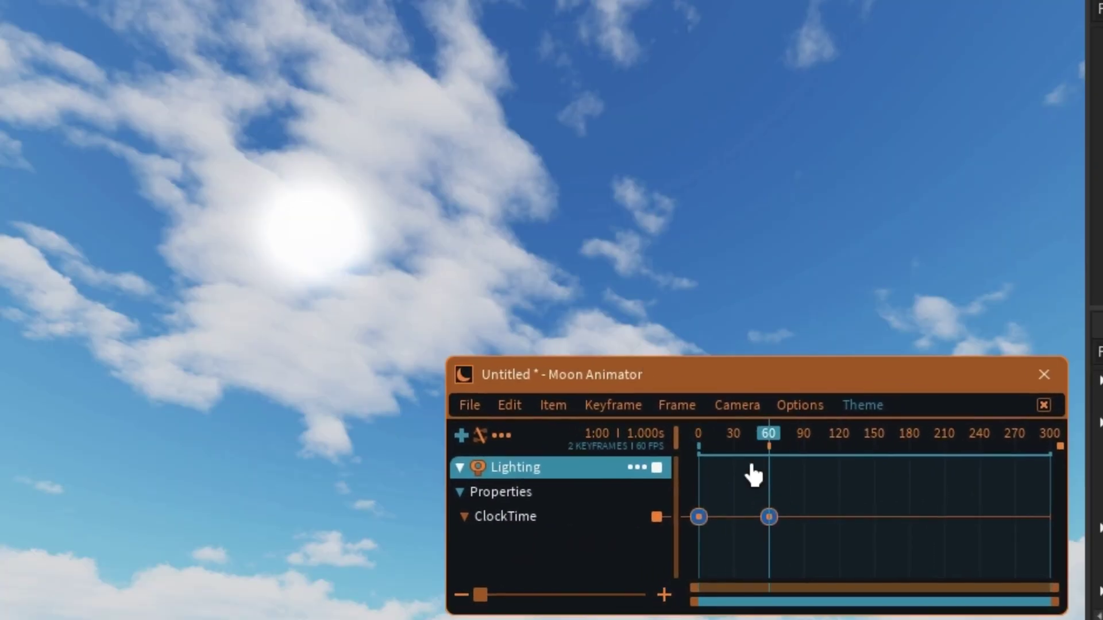
drag(429, 453, 393, 433)
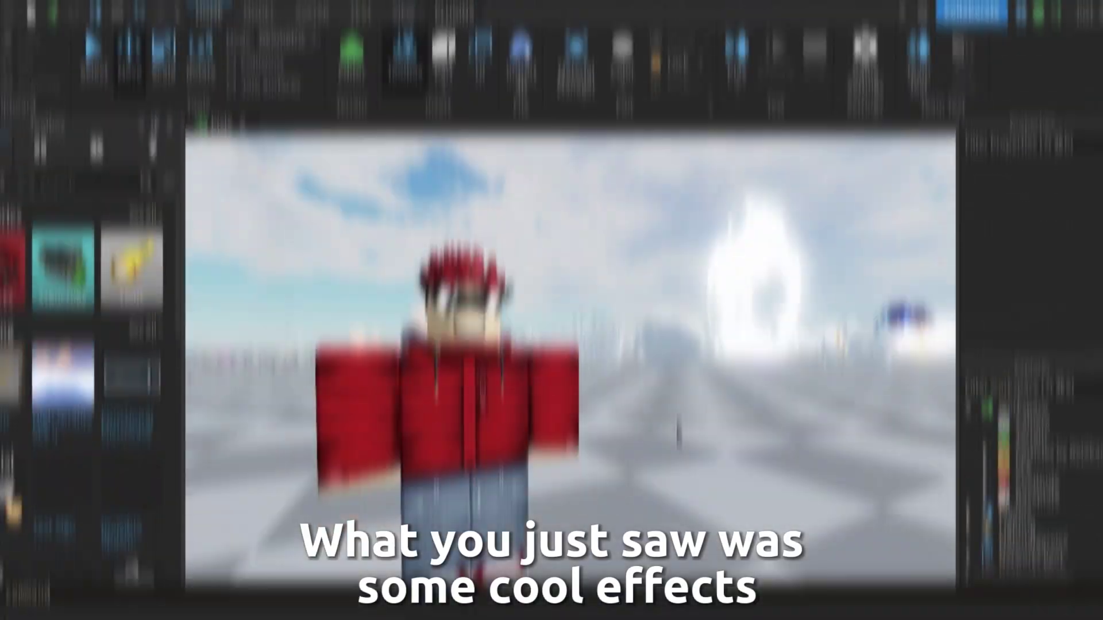
- View the ring effects around the character and launch Moon Animator 2 to load Punch
key(s)
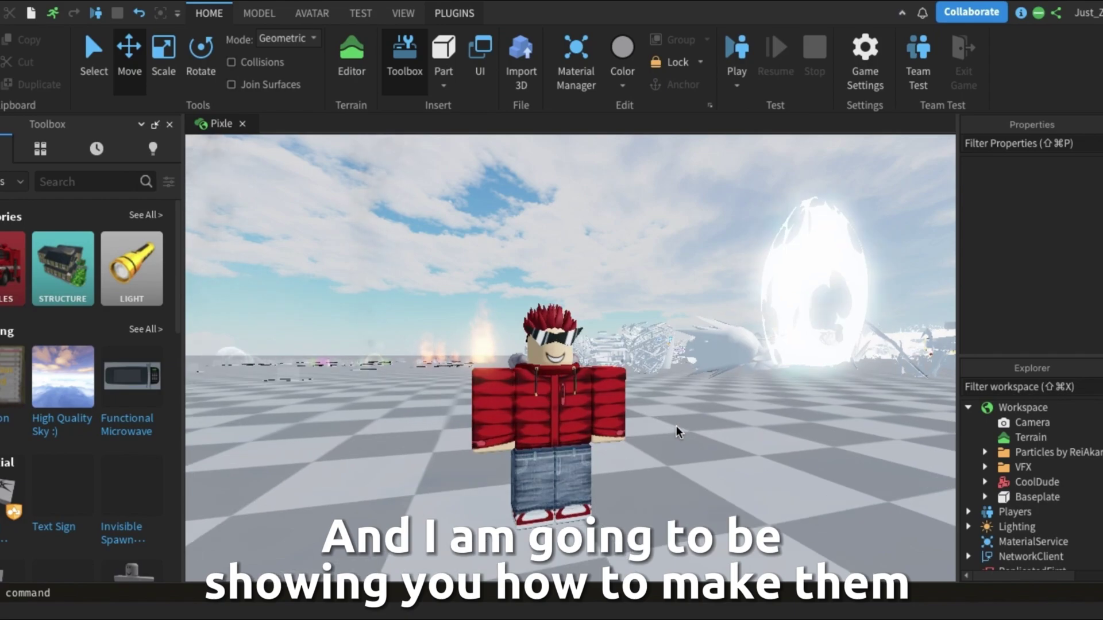
right_drag(677, 432, 676, 432)
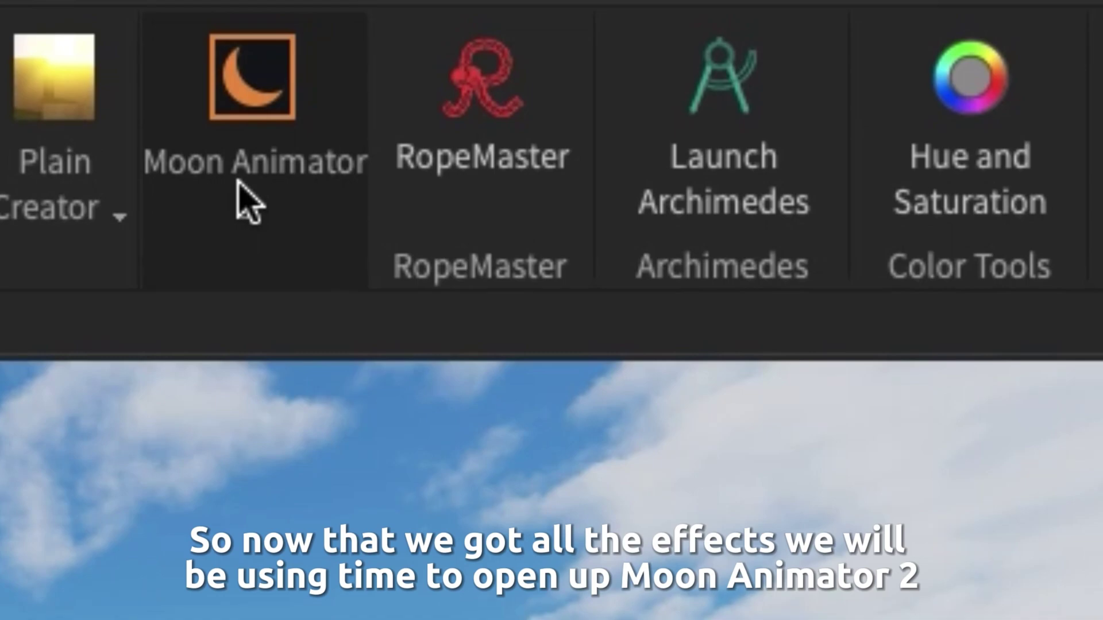
click(247, 195)
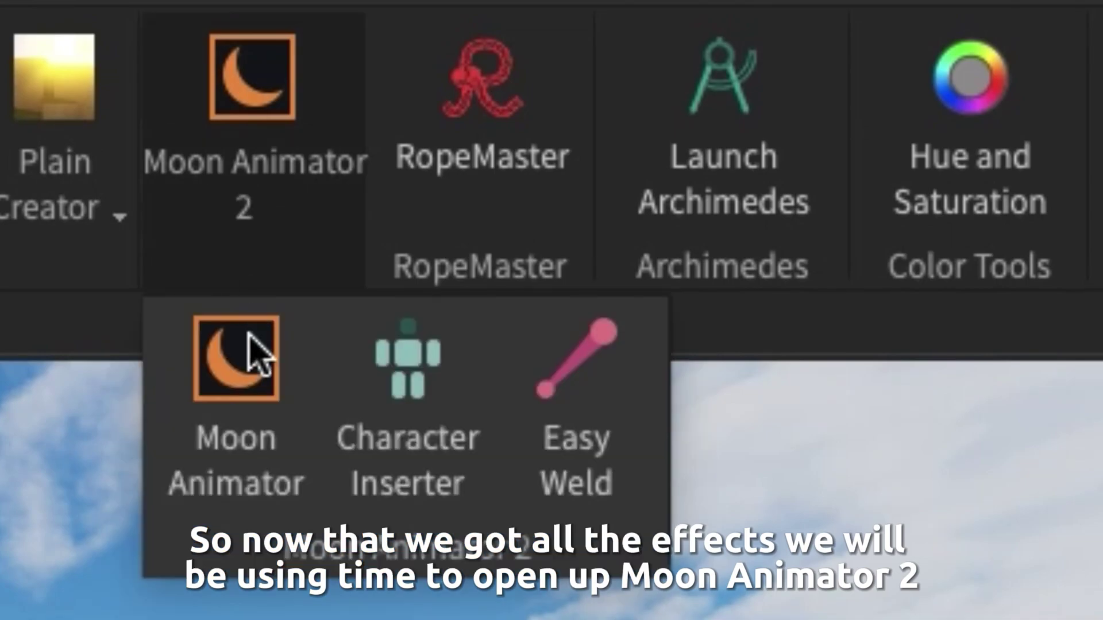
click(253, 418)
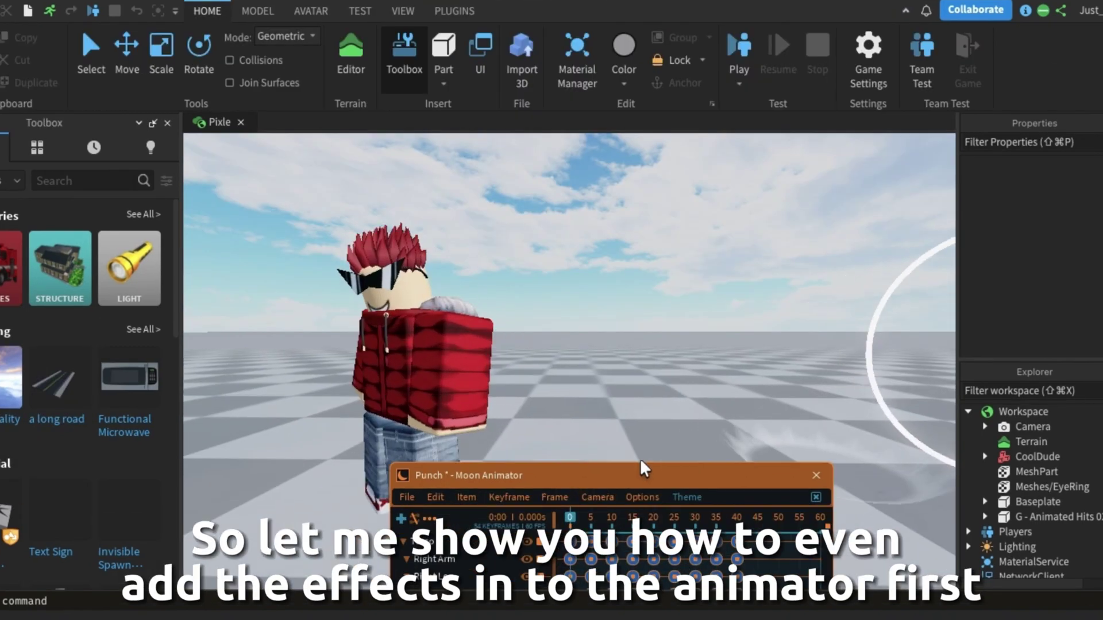
- Add the ring MeshPart to Punch with CFrame, Size and Transparency tracks
drag(634, 474, 576, 483)
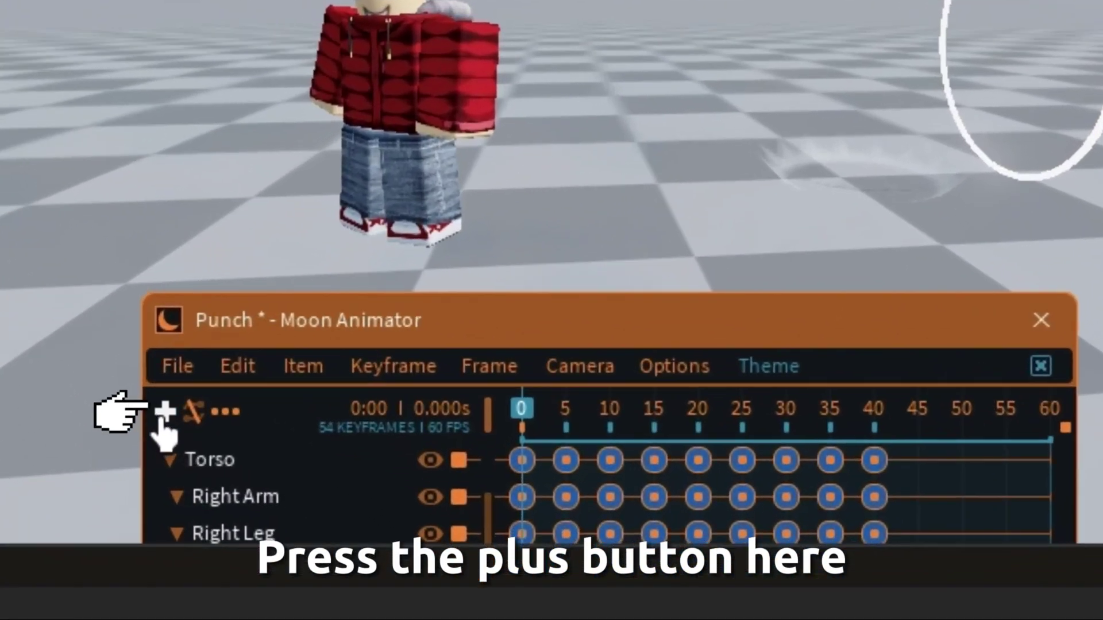
click(163, 417)
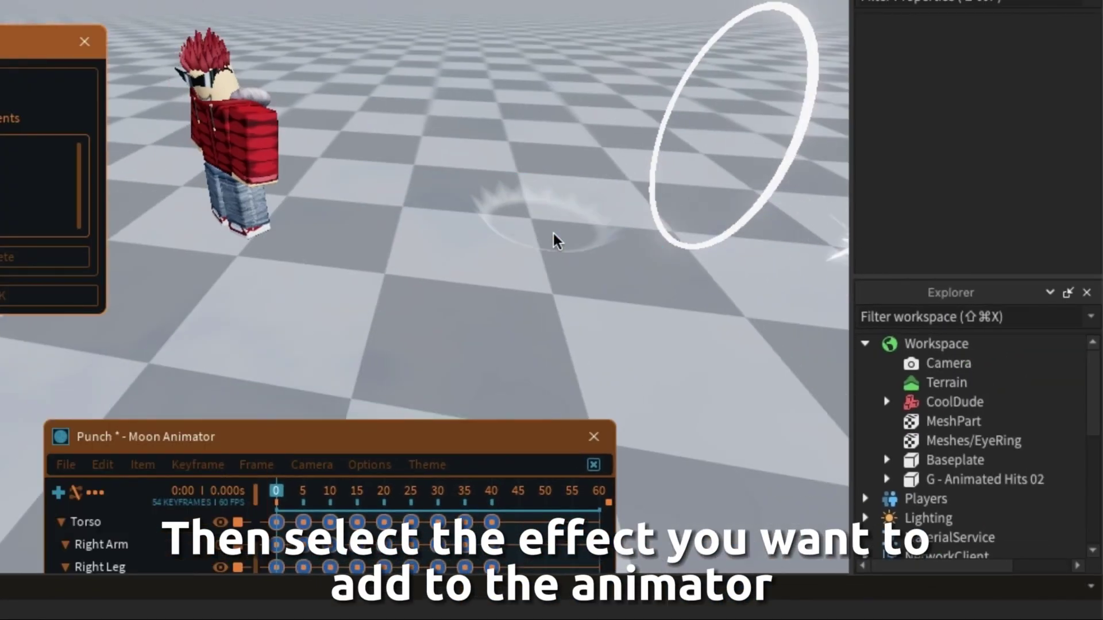
click(569, 202)
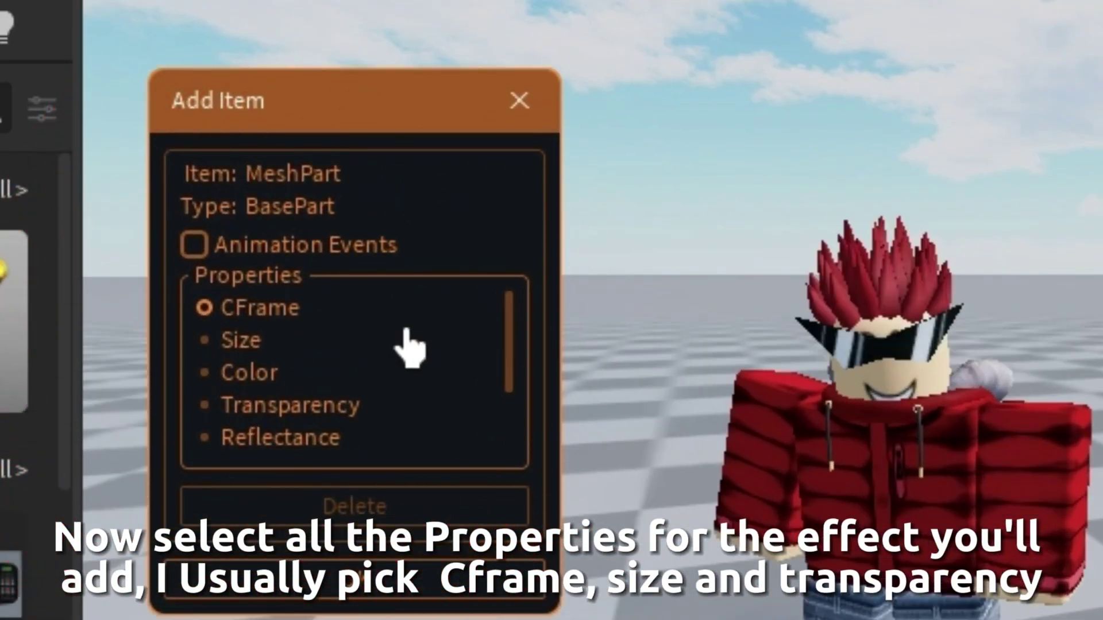
click(344, 410)
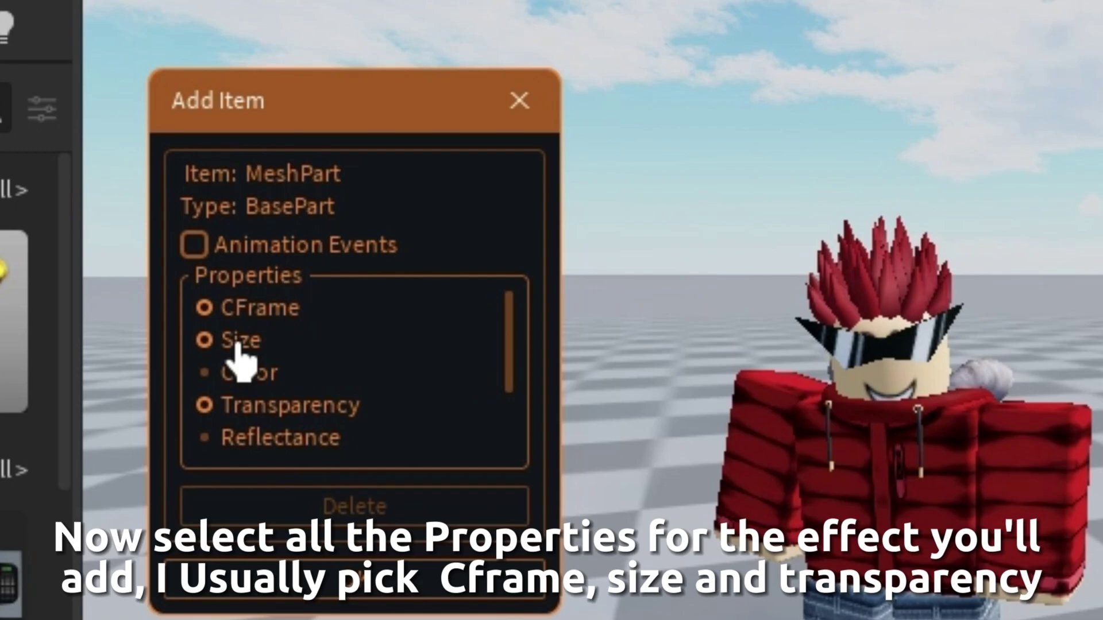
click(404, 591)
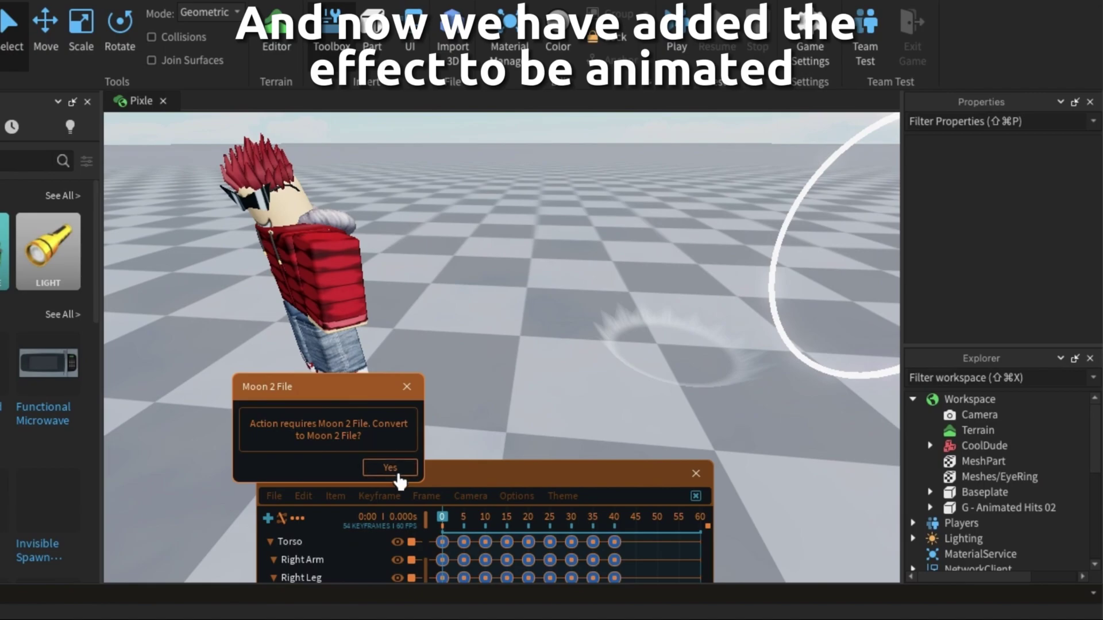
click(394, 467)
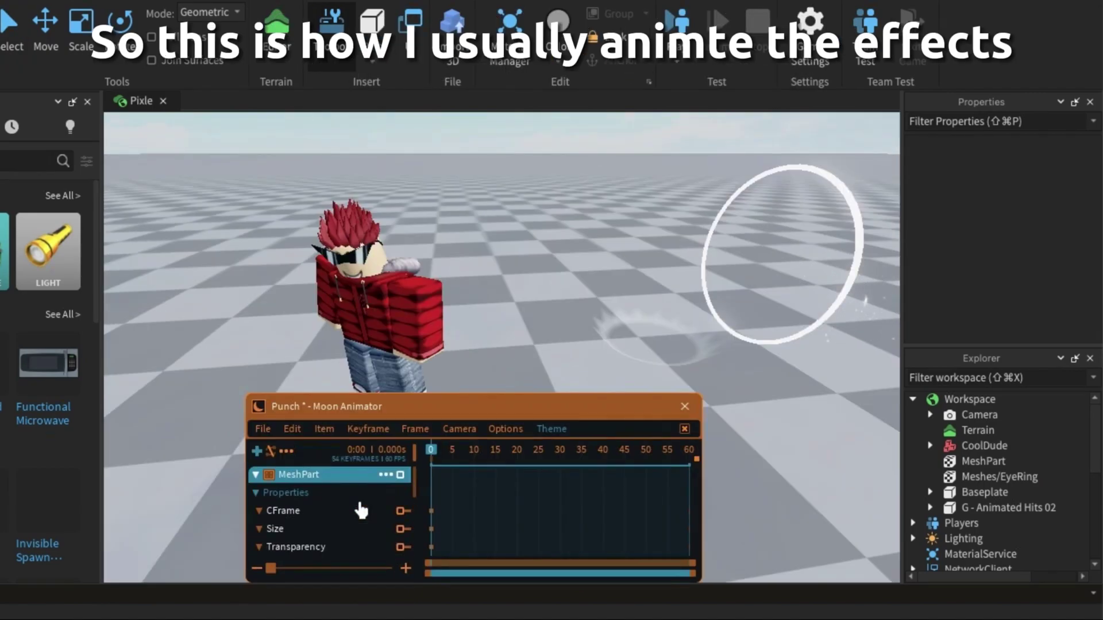
- Keyframe the MeshPart's CFrame, Size and Transparency at frame 0 and slide the ring left
click(361, 510)
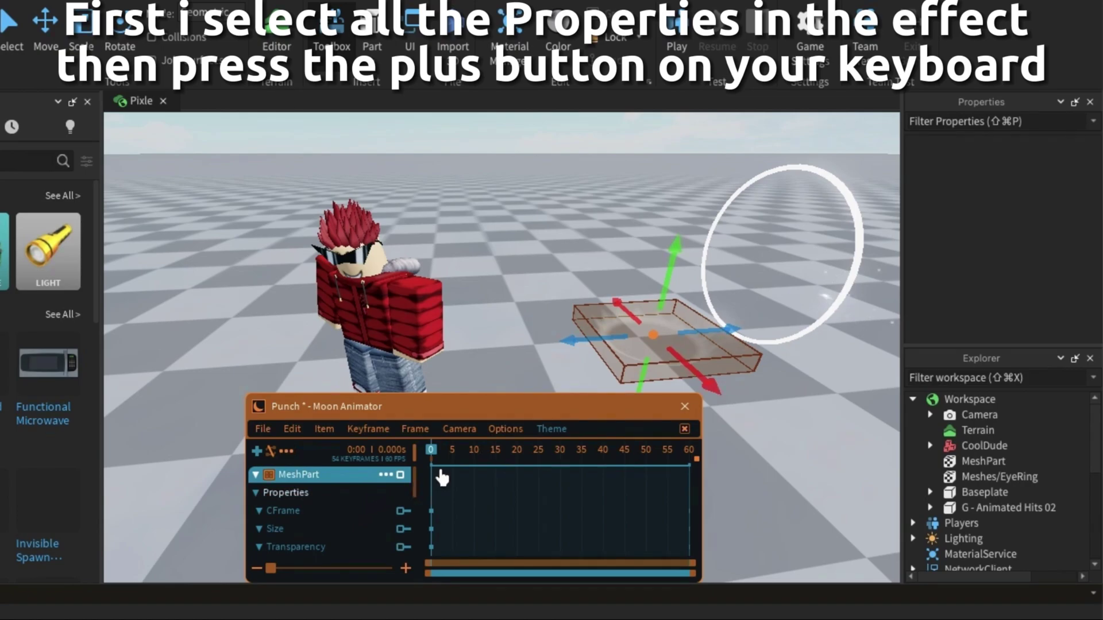
key(plus)
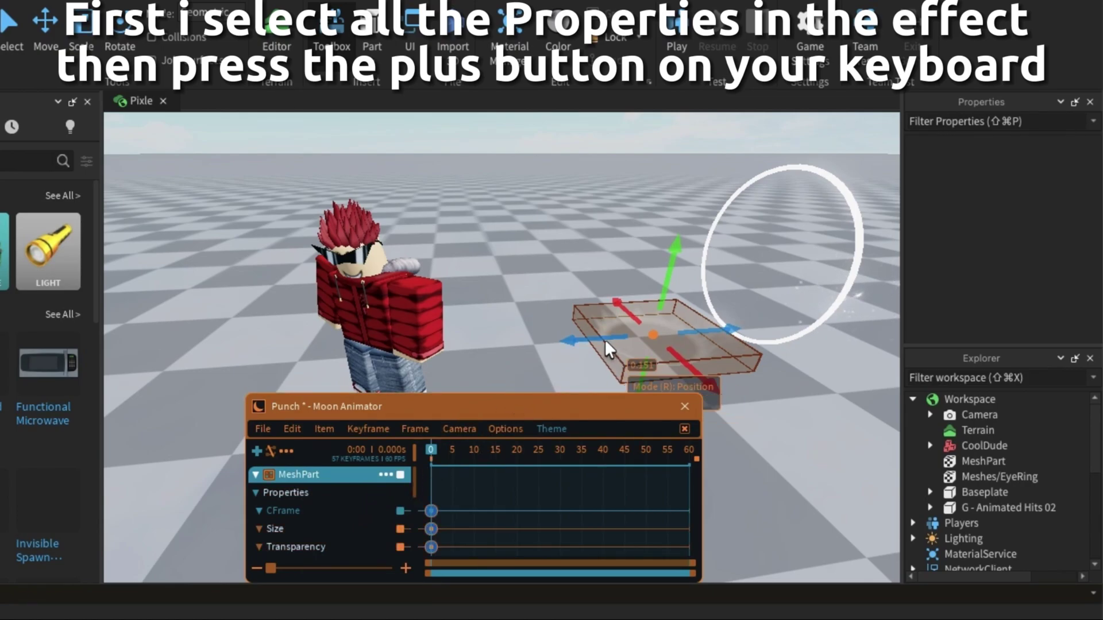
drag(604, 339, 457, 351)
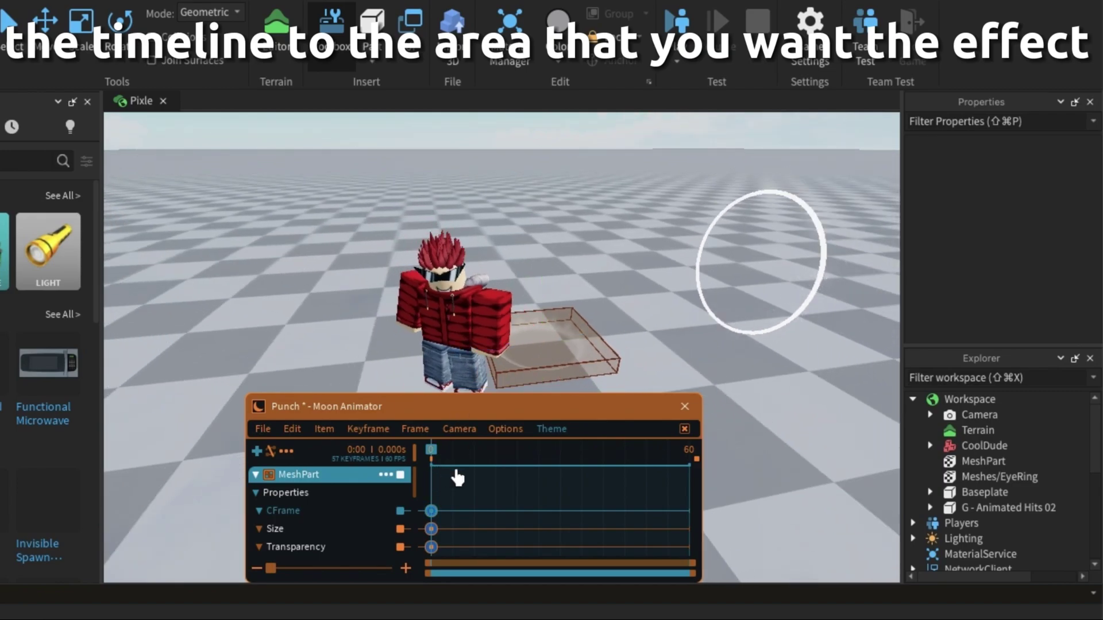
- At frame 35, rotate the ring, make it fully transparent, and start editing the emitter Rate
drag(493, 477, 584, 493)
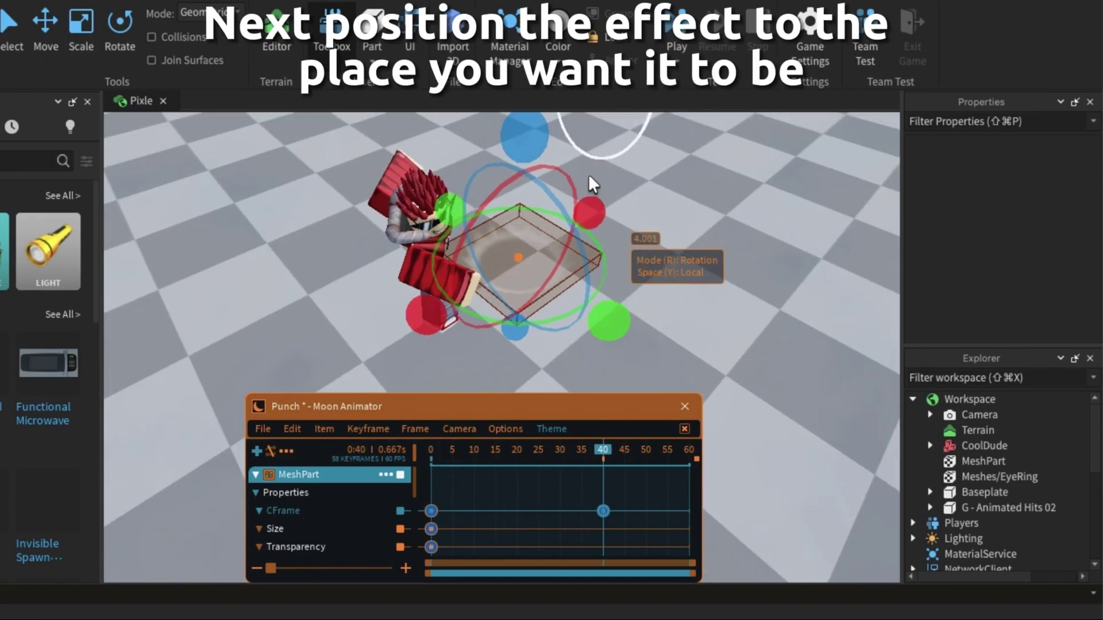
drag(593, 184, 418, 212)
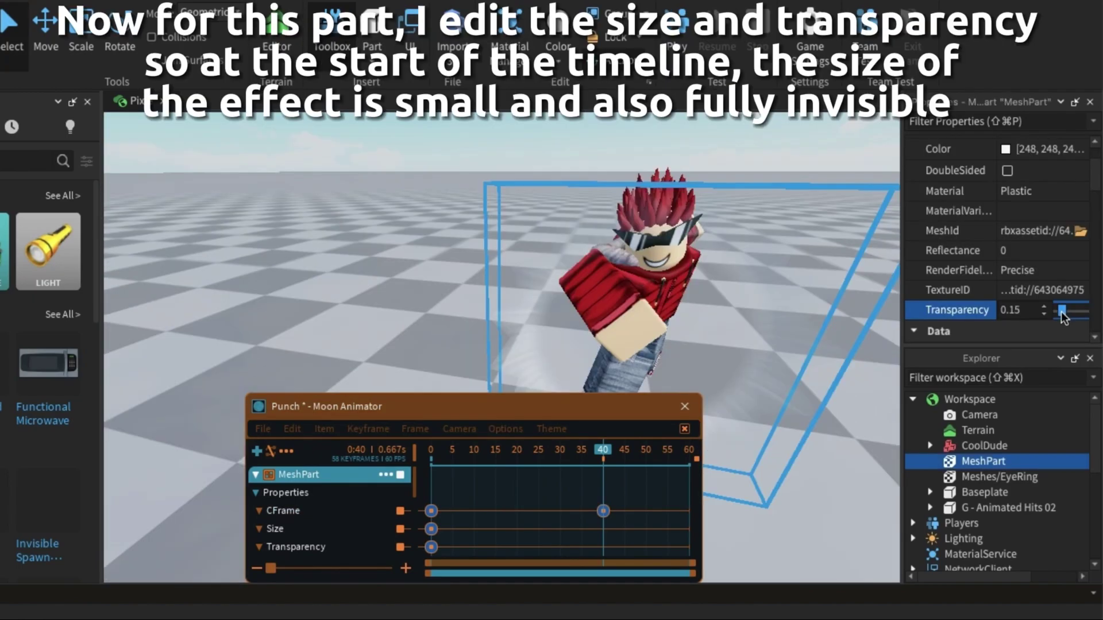
drag(1062, 310, 1085, 310)
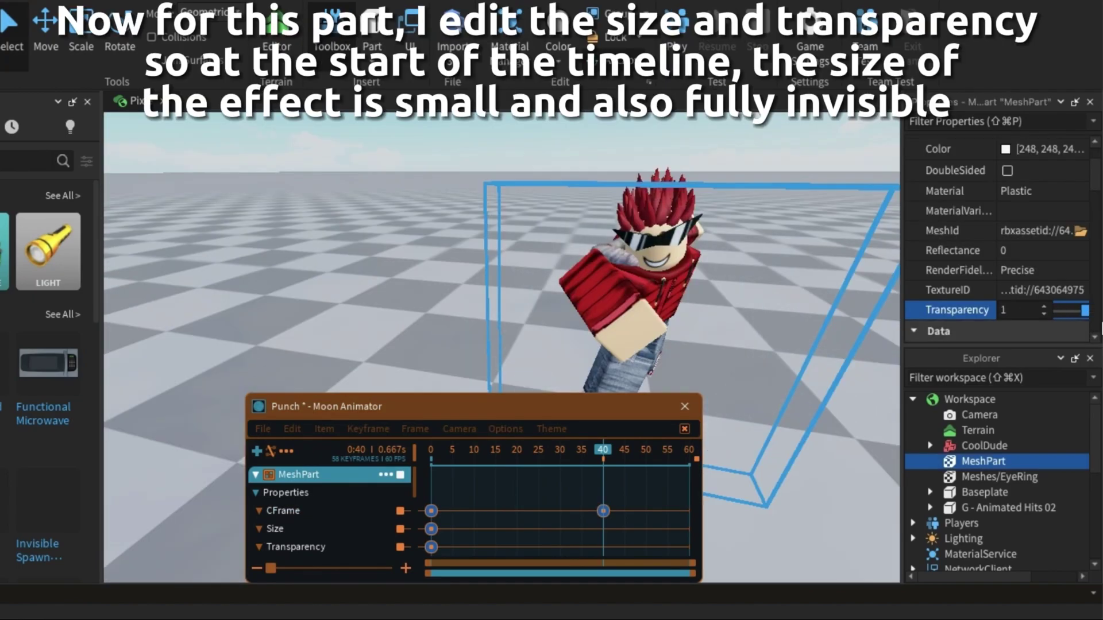
click(333, 531)
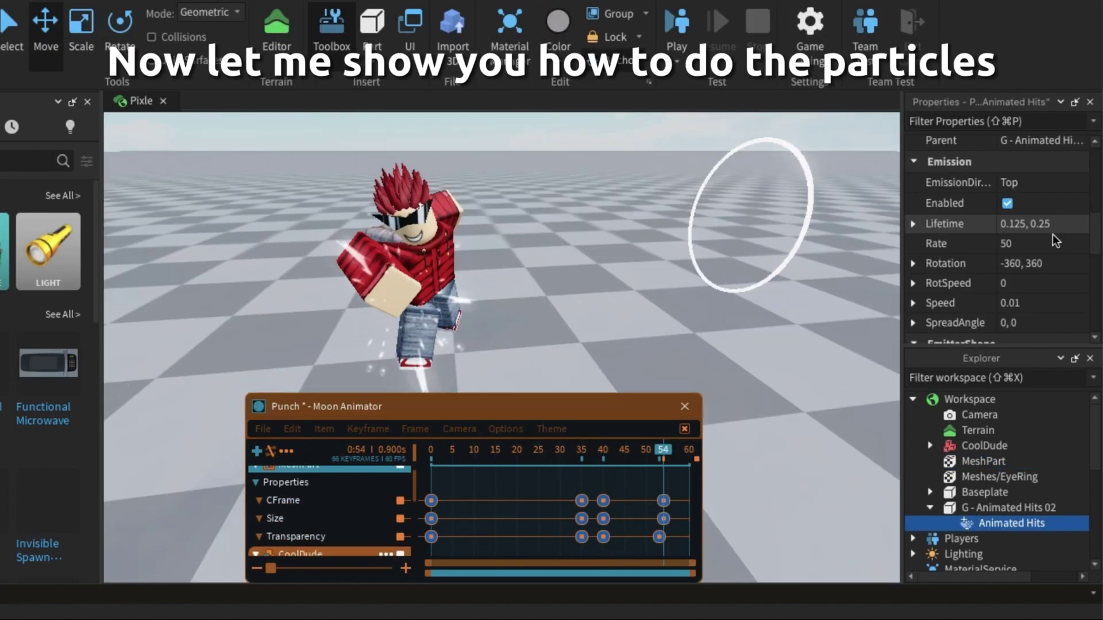
click(1059, 246)
- Set the particle Rate to 100 and focus the camera on G - Animated Hits 02
text(100)
key(Return)
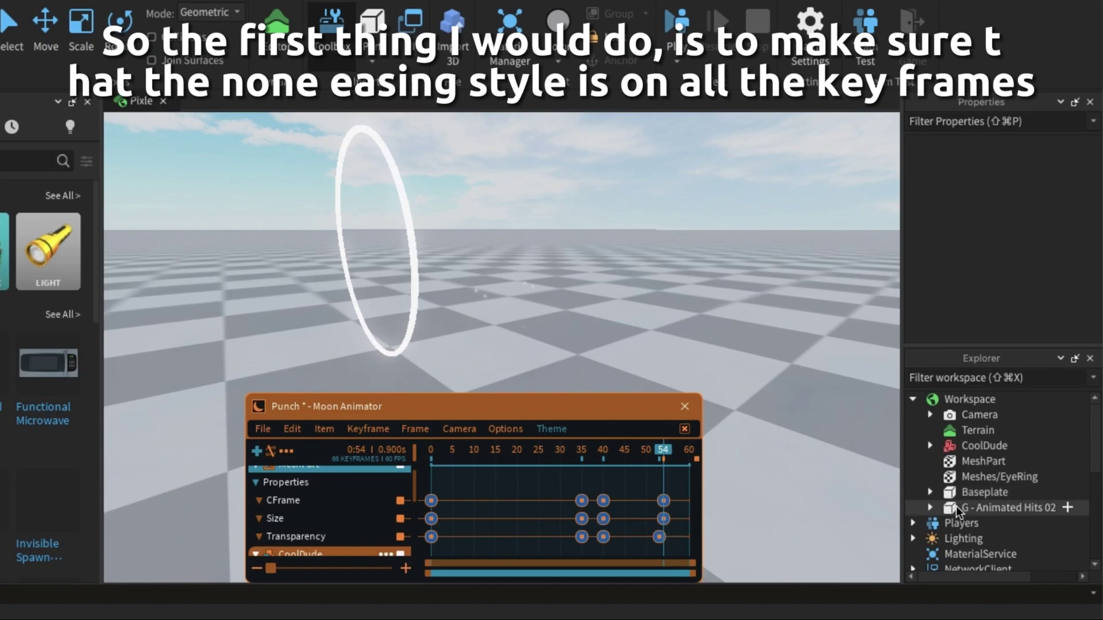
click(958, 508)
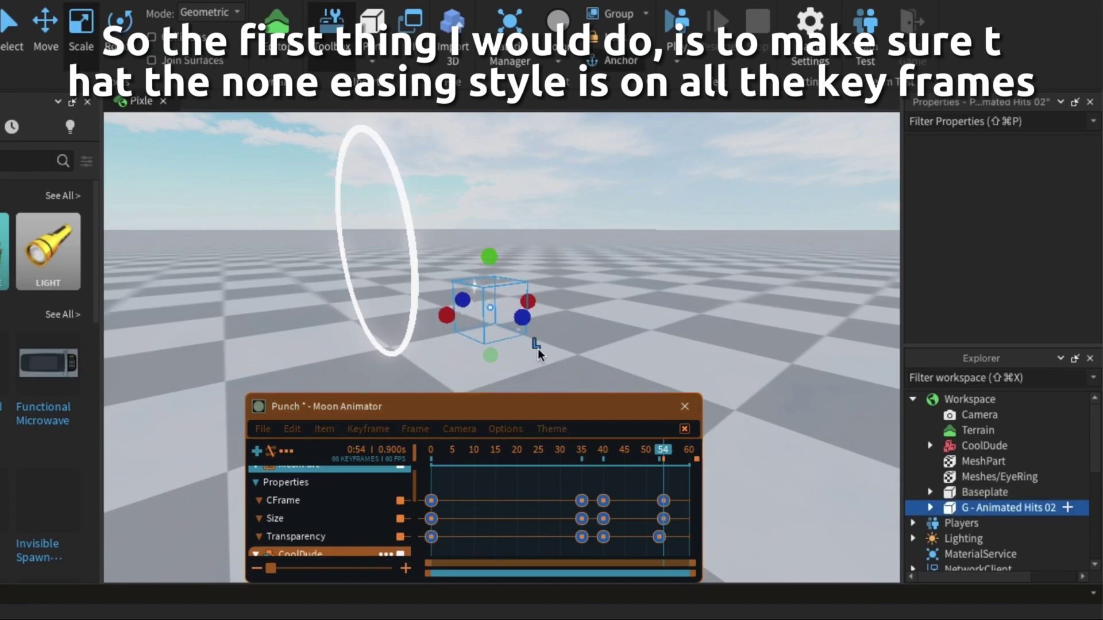
right_drag(536, 345, 491, 321)
key(f)
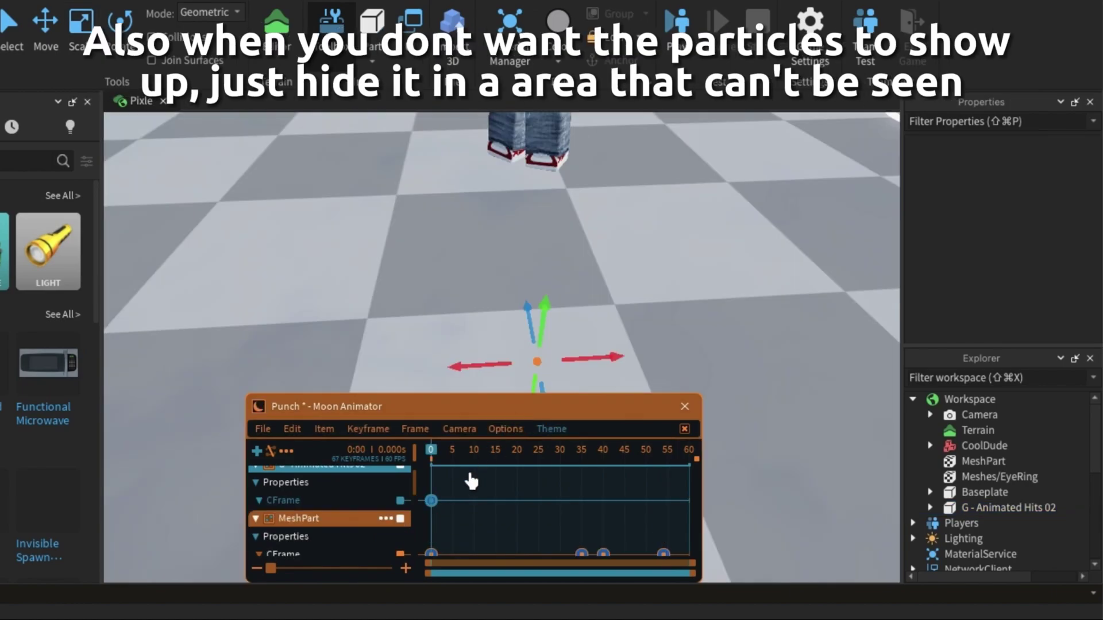
- Give the frame-0 CFrame keyframe None easing
double_click(481, 479)
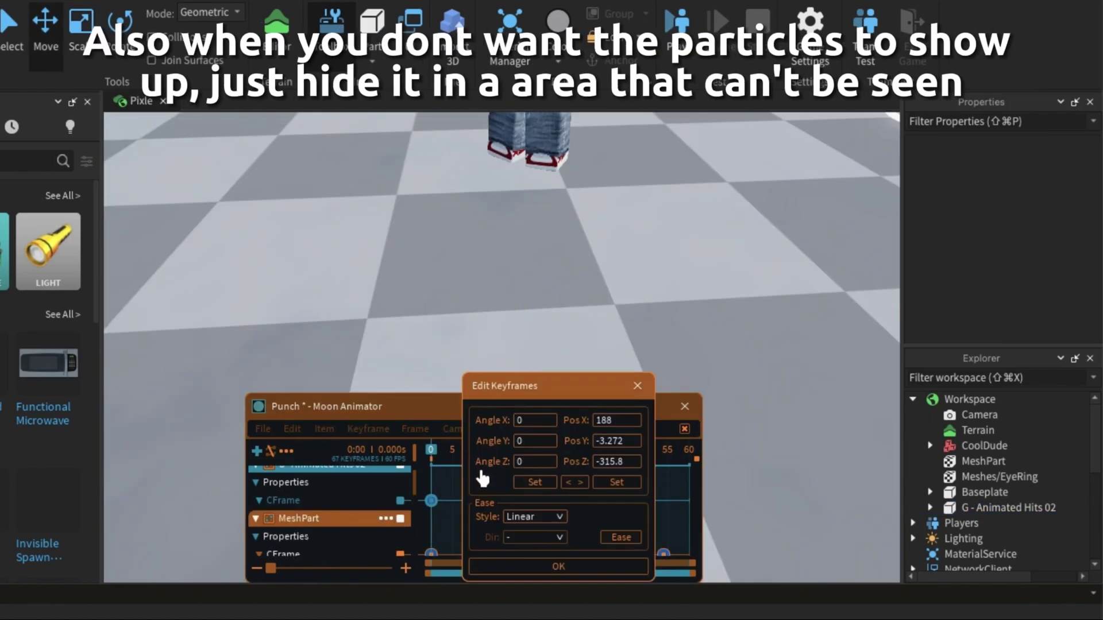
click(515, 515)
click(524, 560)
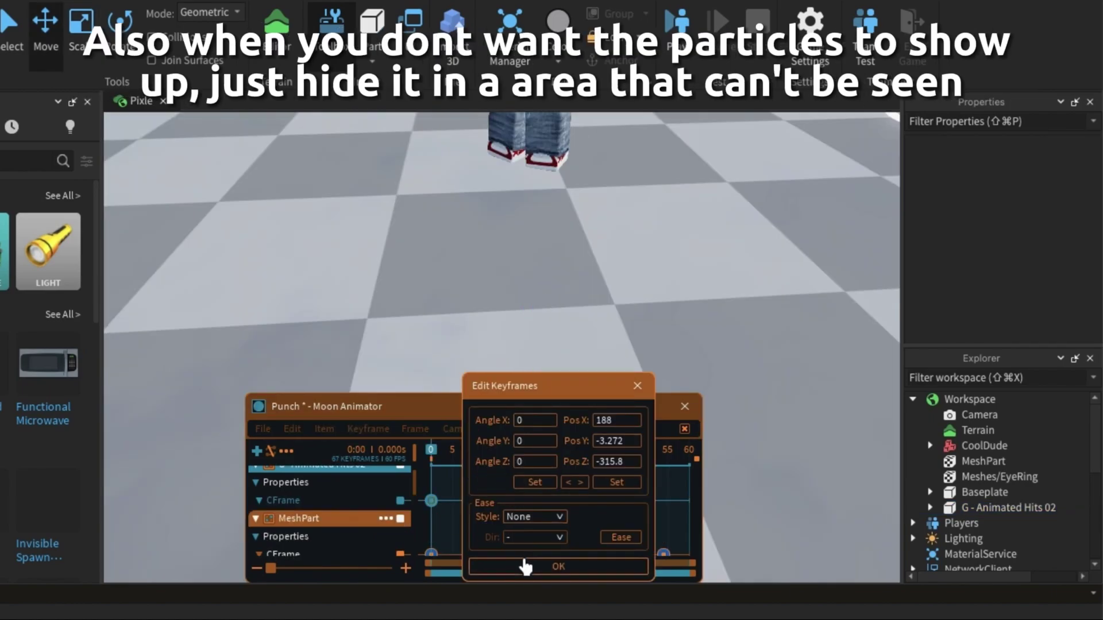
click(526, 566)
click(547, 453)
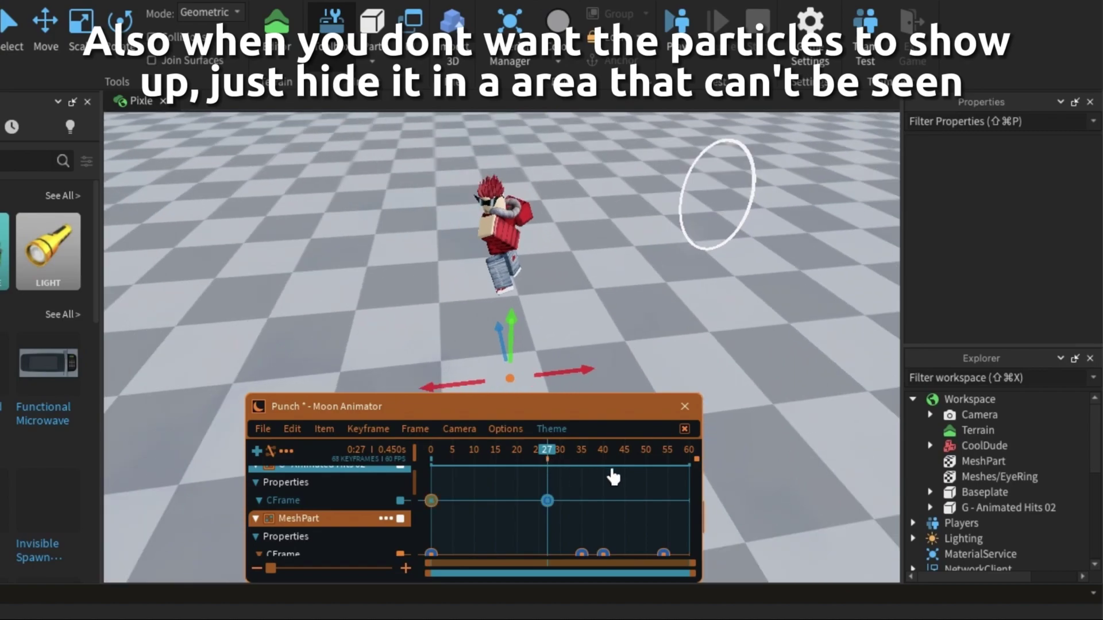